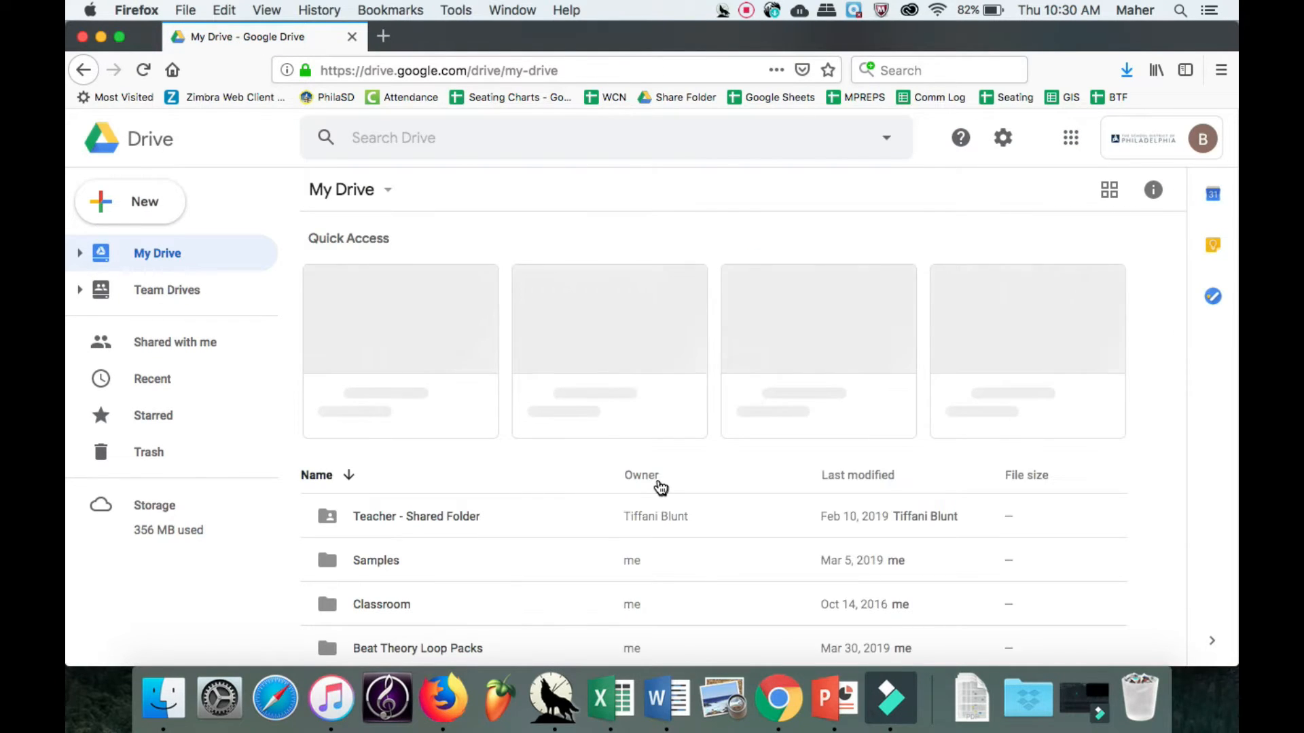
# Download the Samples folder from My Drive and save the zip file to the computer.
pyautogui.click(473, 554)
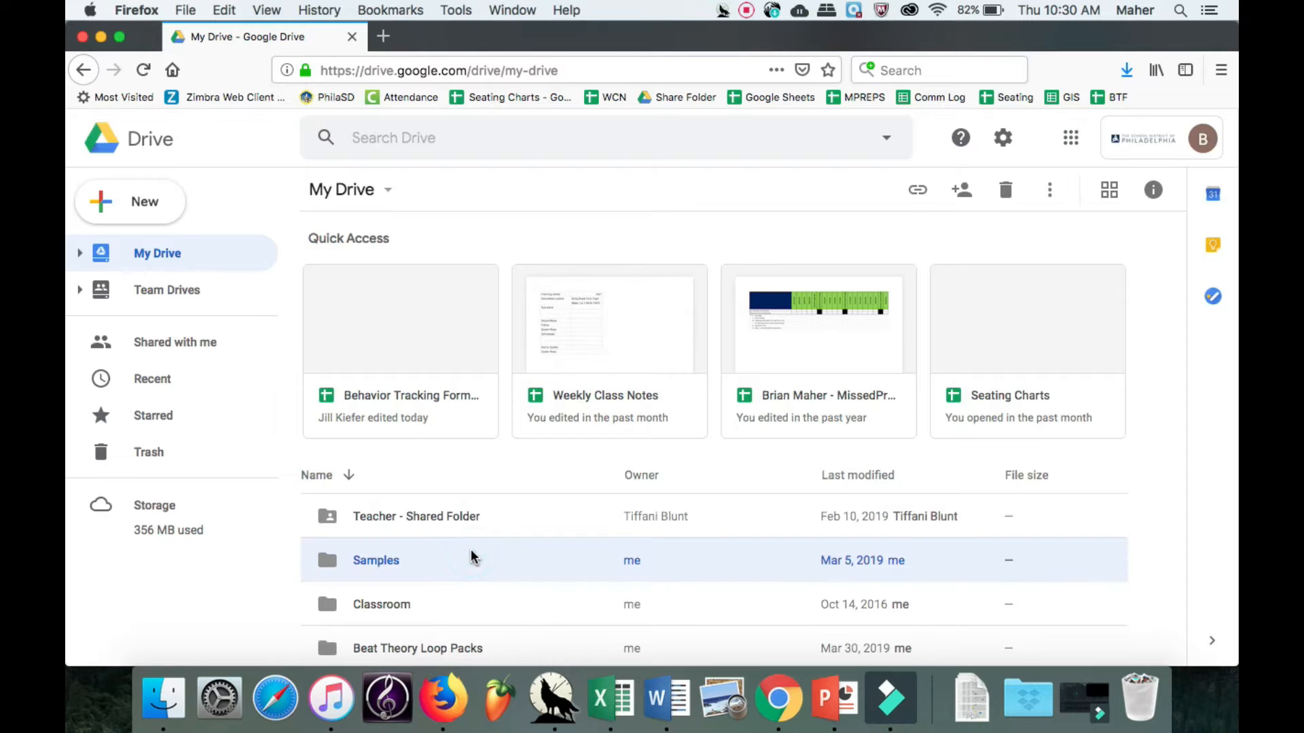
pyautogui.click(1052, 194)
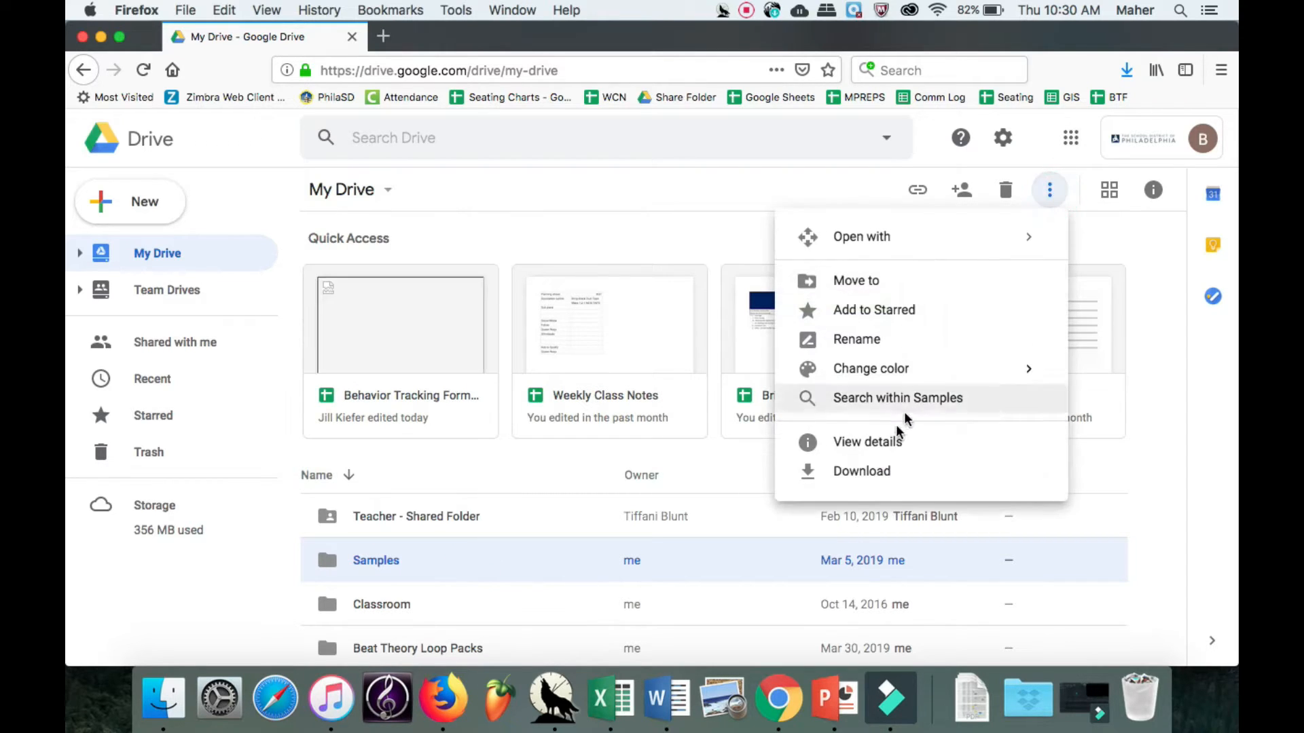
pyautogui.click(871, 470)
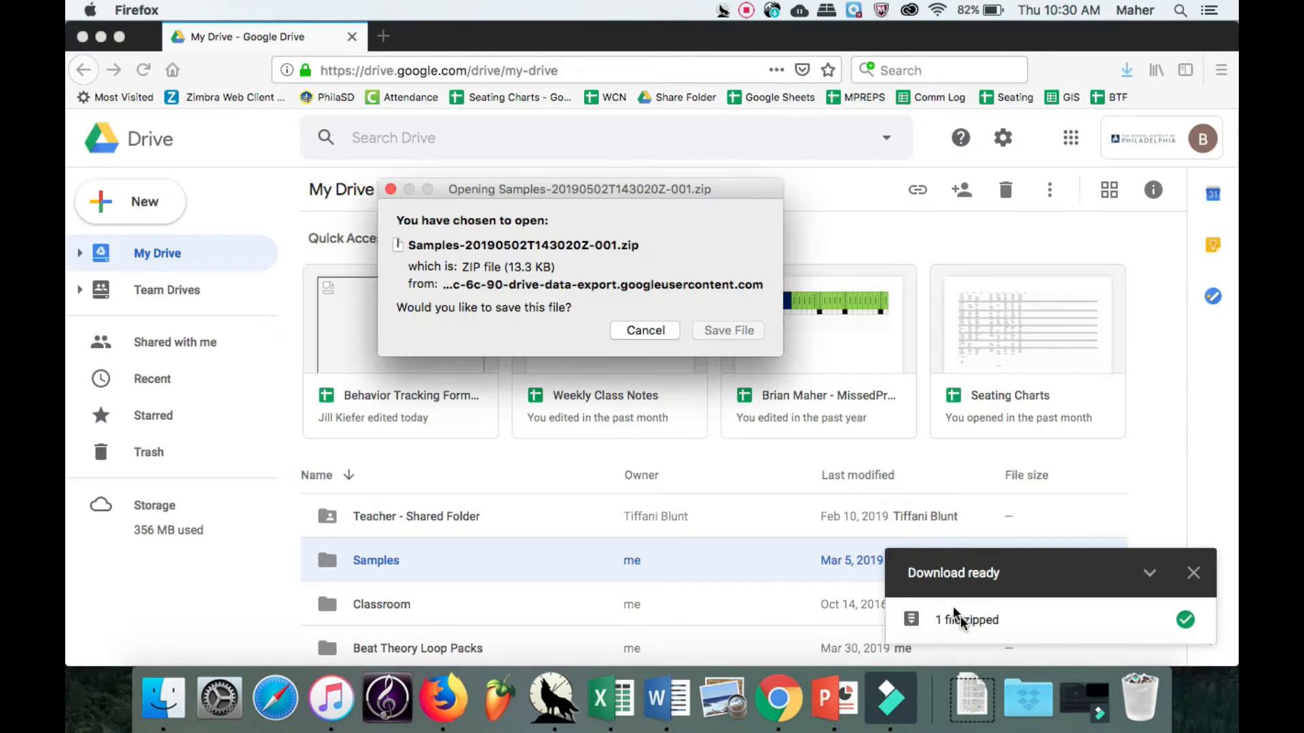
pyautogui.click(747, 331)
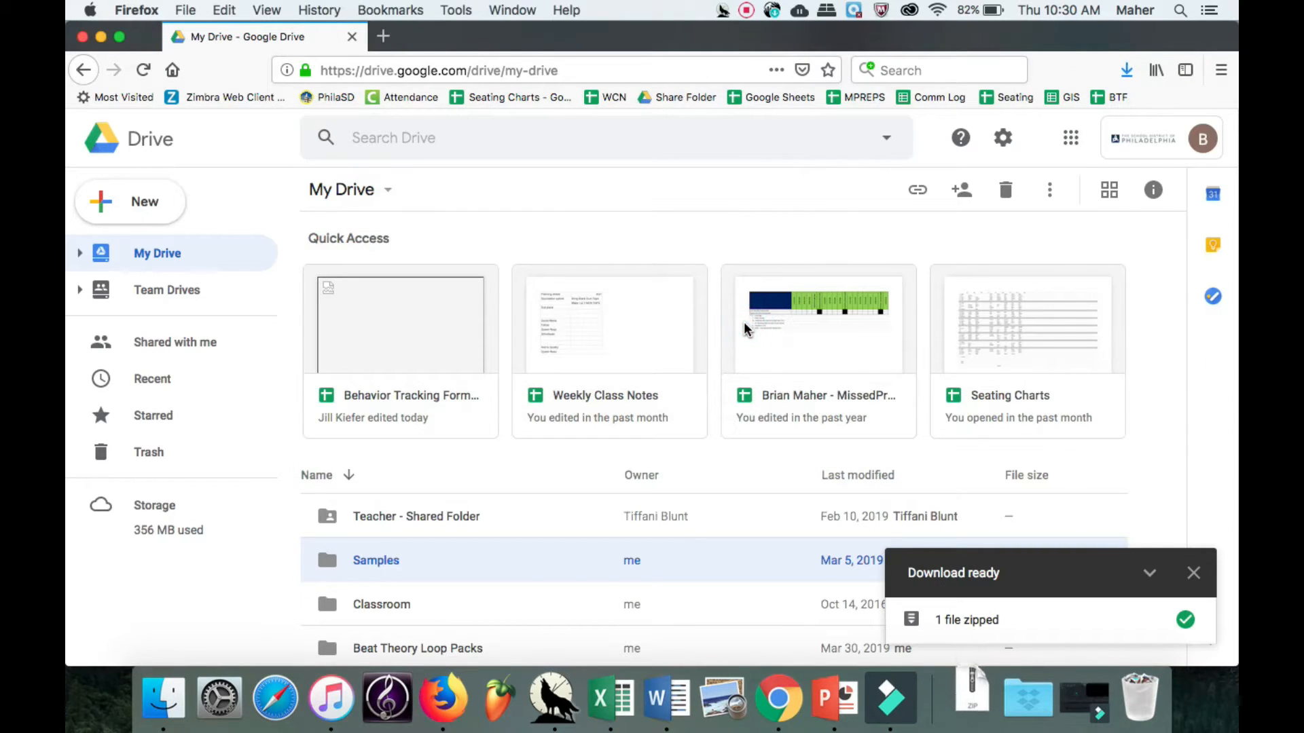
# Extract the downloaded Samples zip and open the resulting Samples folder in Finder.
pyautogui.click(977, 713)
pyautogui.click(971, 626)
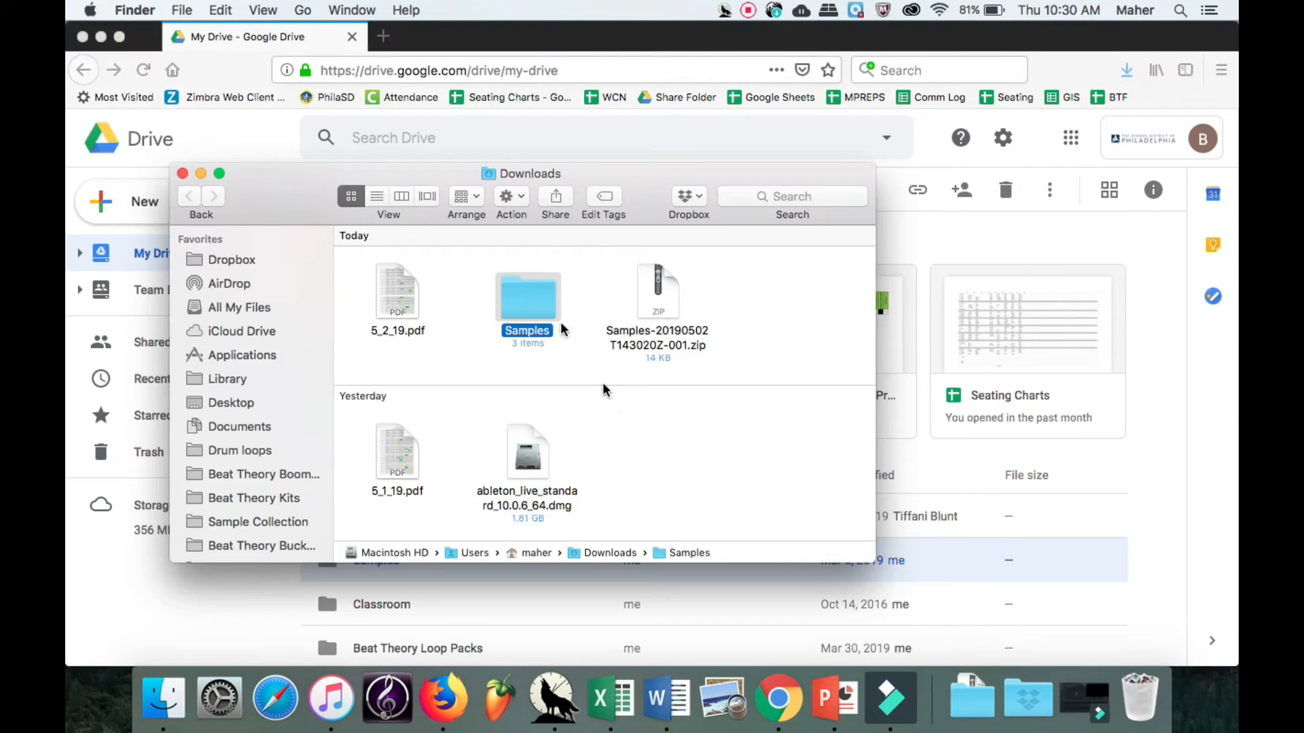
pyautogui.doubleClick(543, 303)
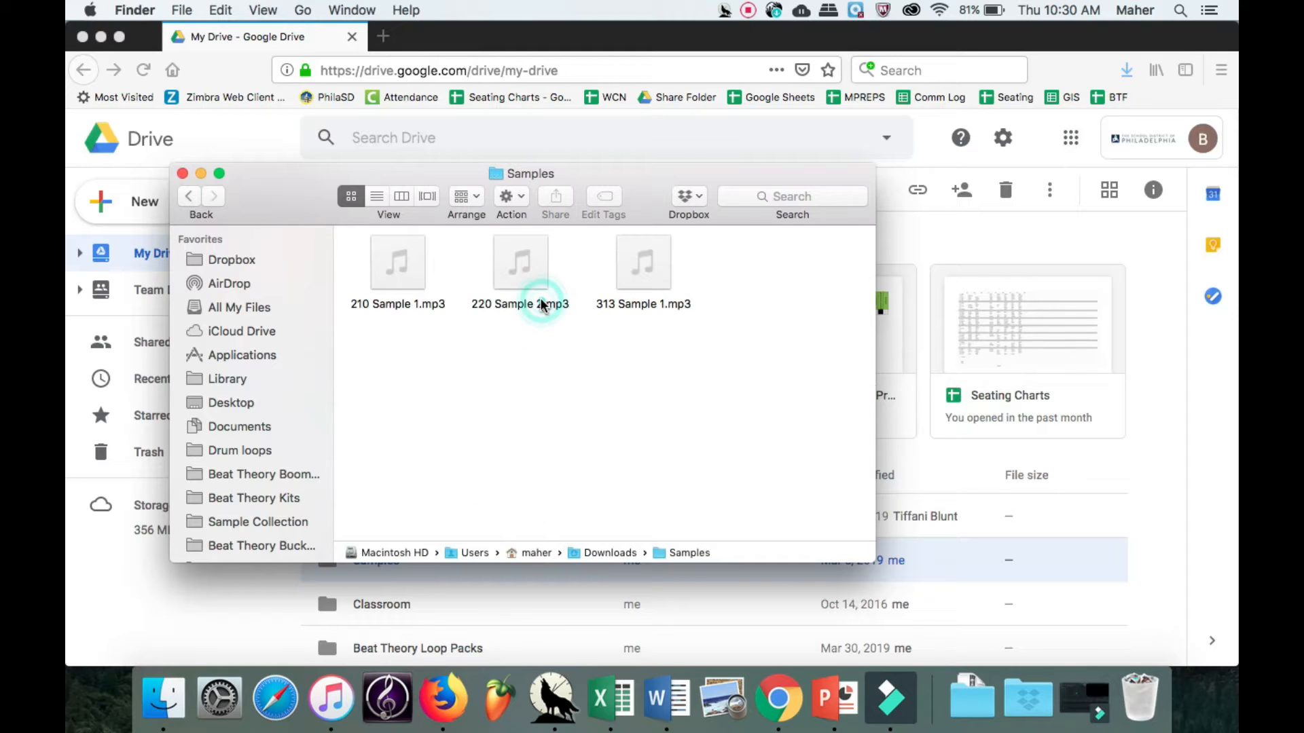
# Listen to previews of 210 Sample 1.mp3, 220 Sample 2.mp3 and 313 Sample 1.mp3 in the Samples folder.
pyautogui.click(399, 263)
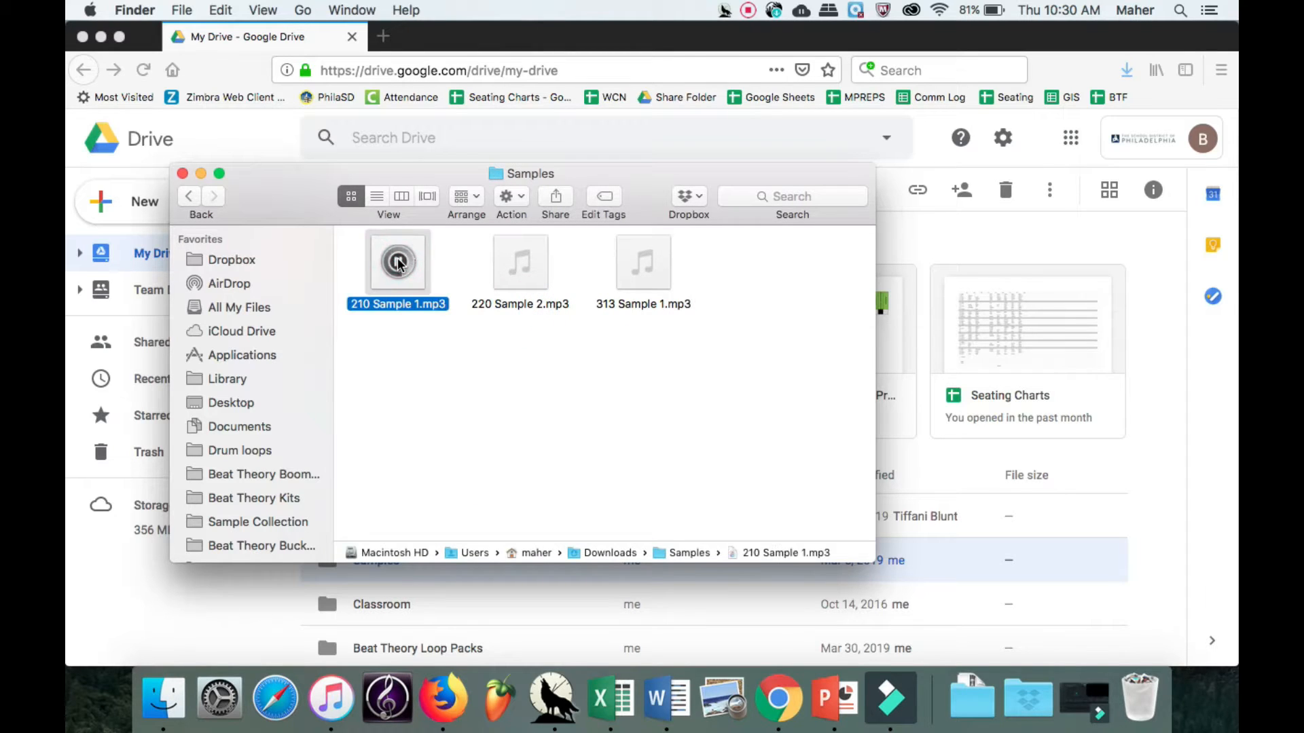
pyautogui.moveTo(516, 268)
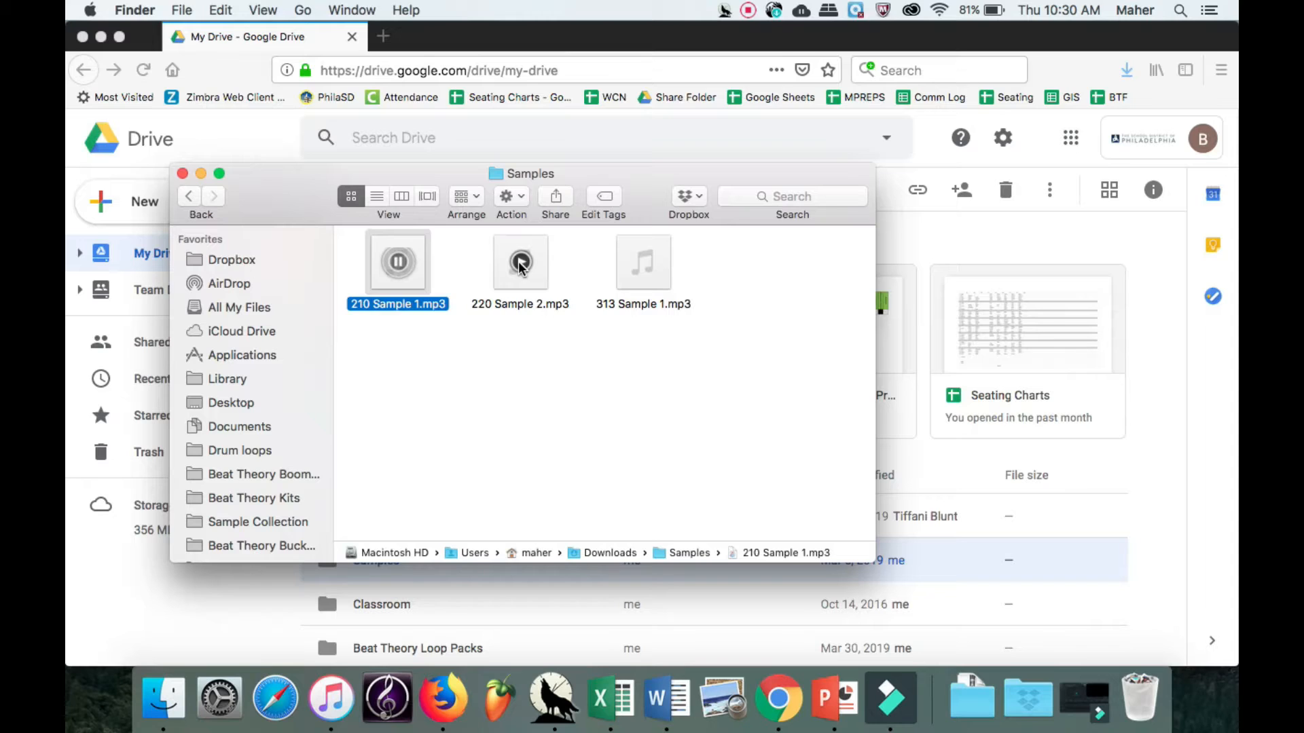
pyautogui.click(519, 264)
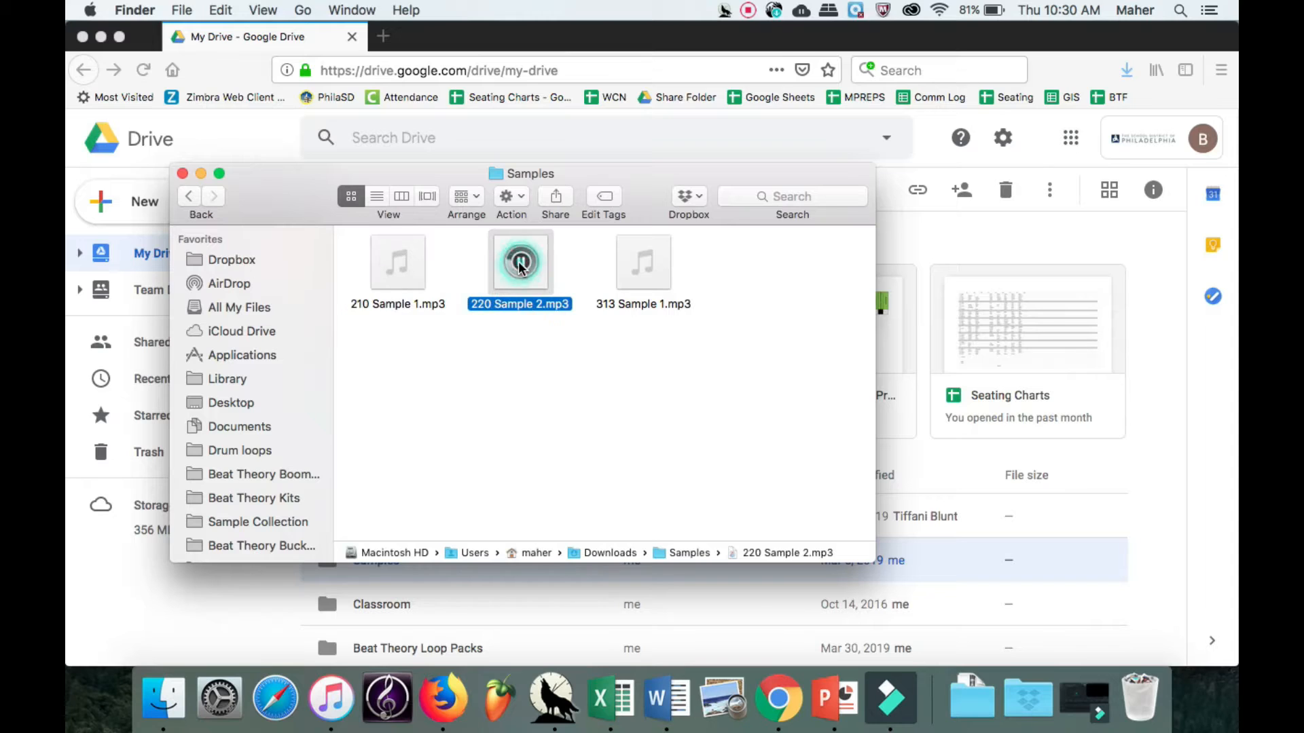
pyautogui.click(645, 263)
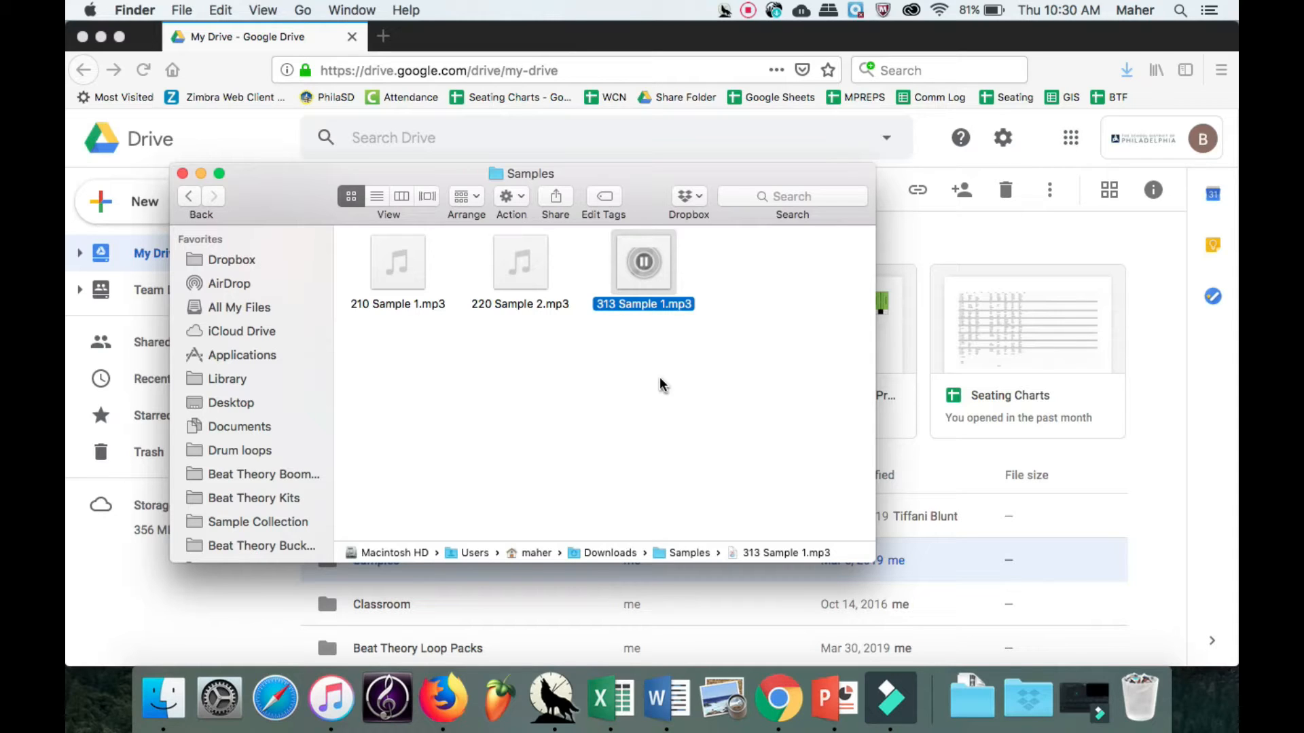
pyautogui.click(643, 262)
# Switch back to Firefox and load audiosauna.com/studio in the current tab.
pyautogui.click(575, 68)
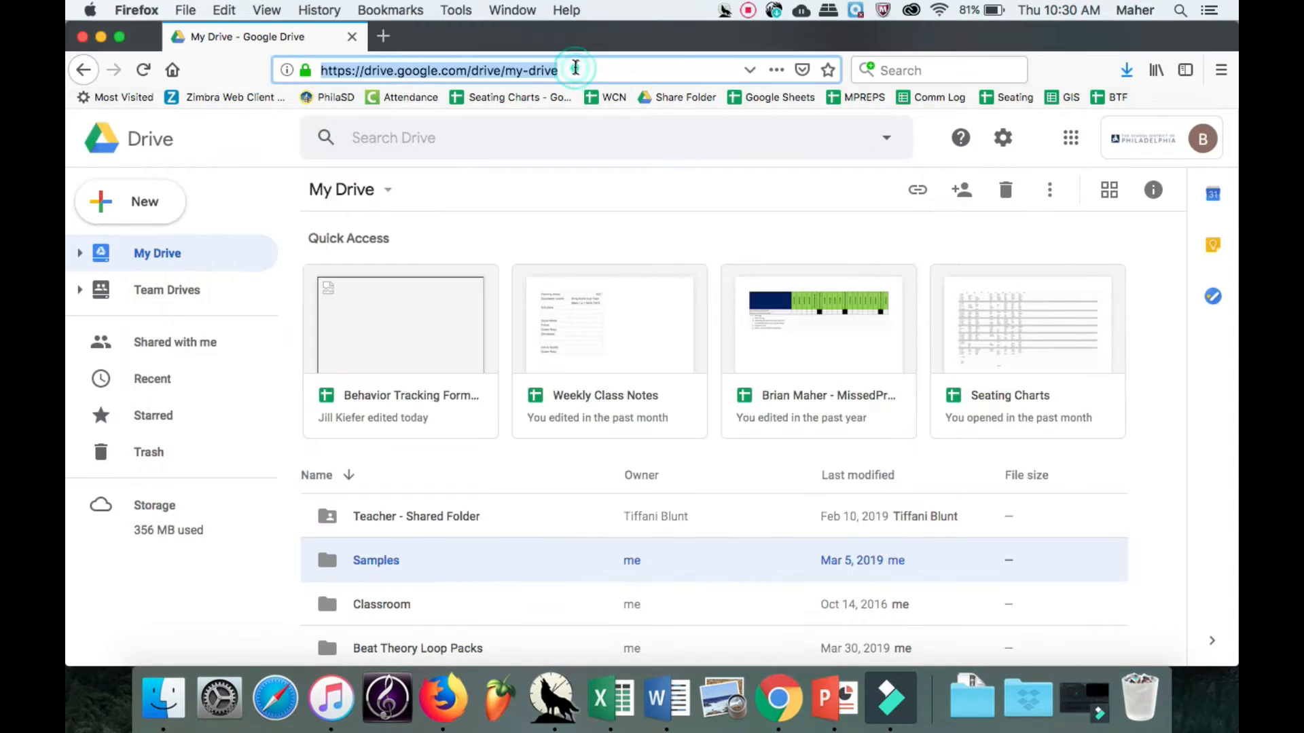
pyautogui.write('audiosauna.com/')
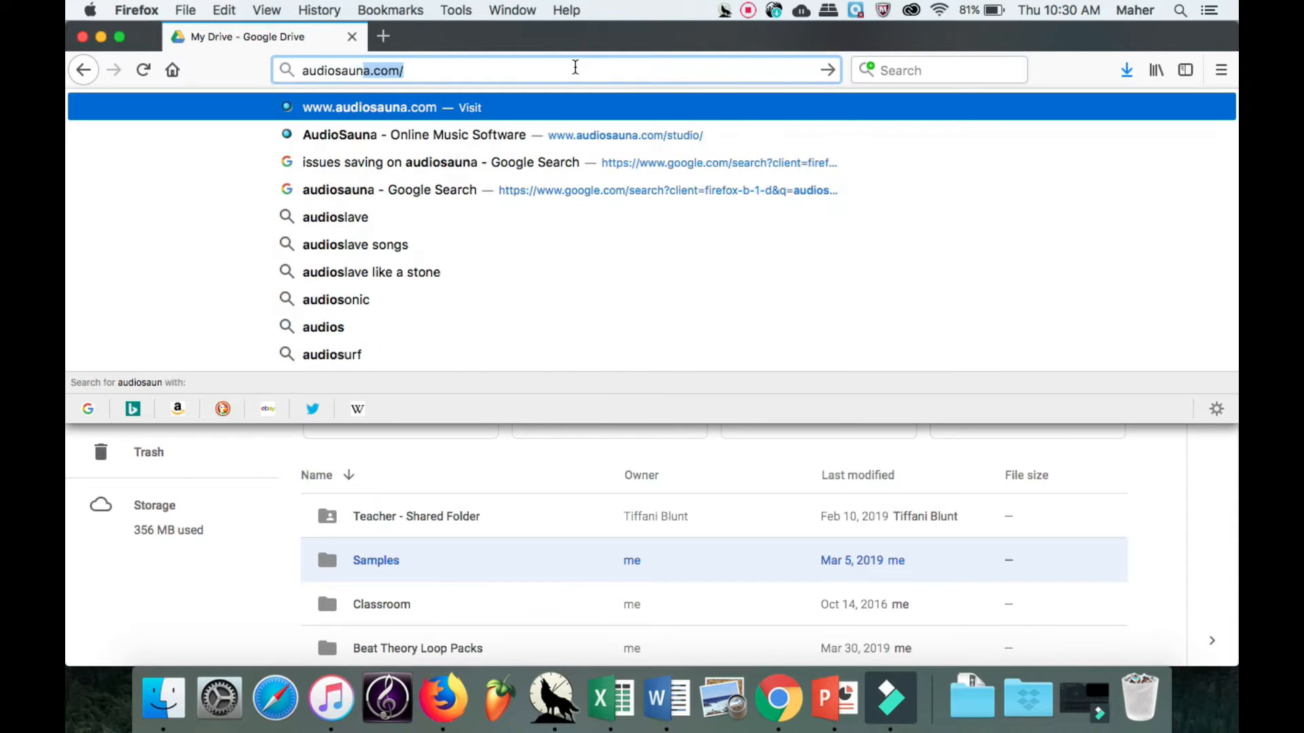
pyautogui.write('stud')
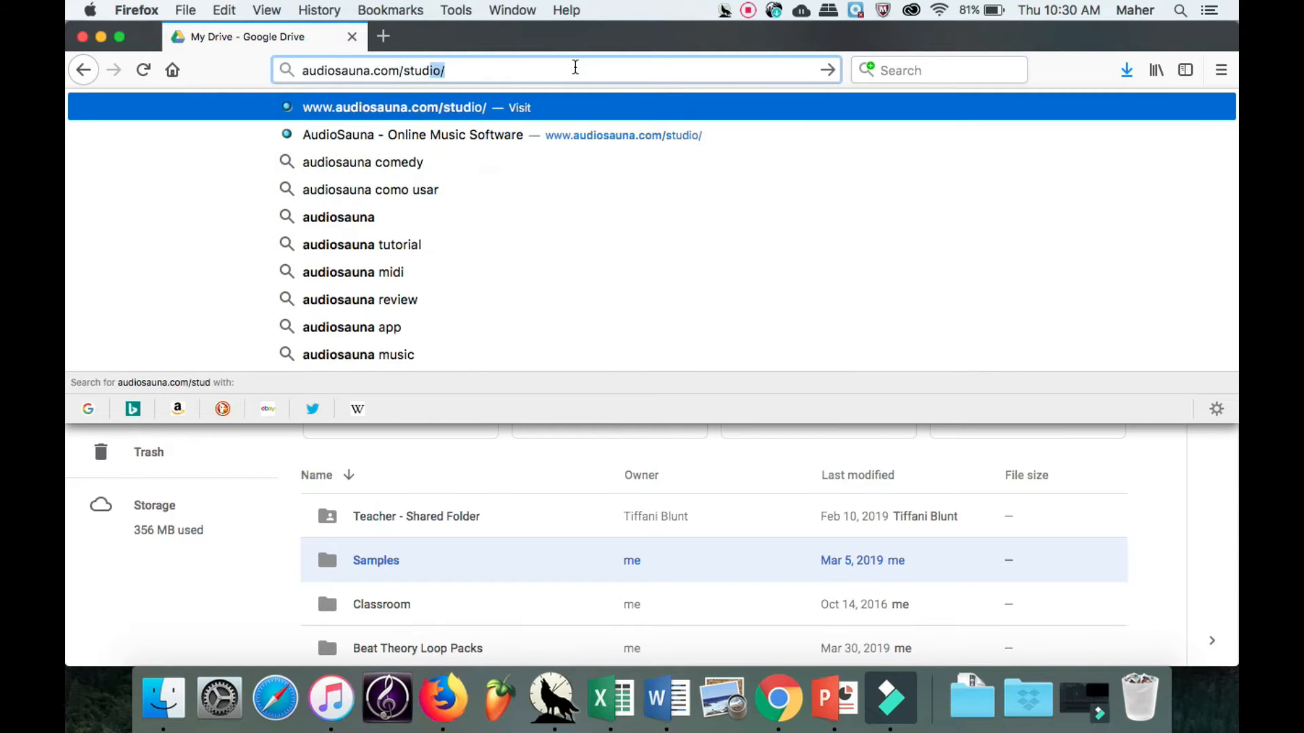
pyautogui.write('io/')
pyautogui.press('Return')
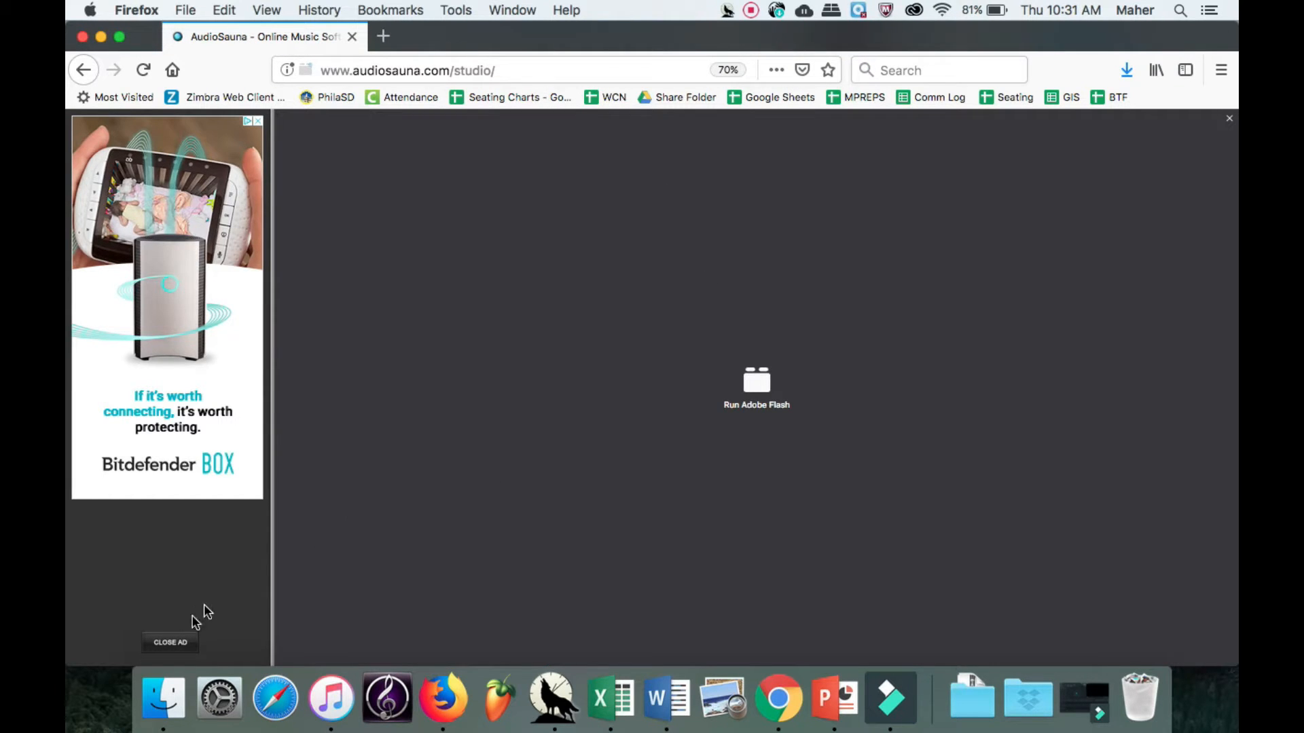
# Close the advertisement and allow Adobe Flash to run on the site, remembering the decision.
pyautogui.click(170, 643)
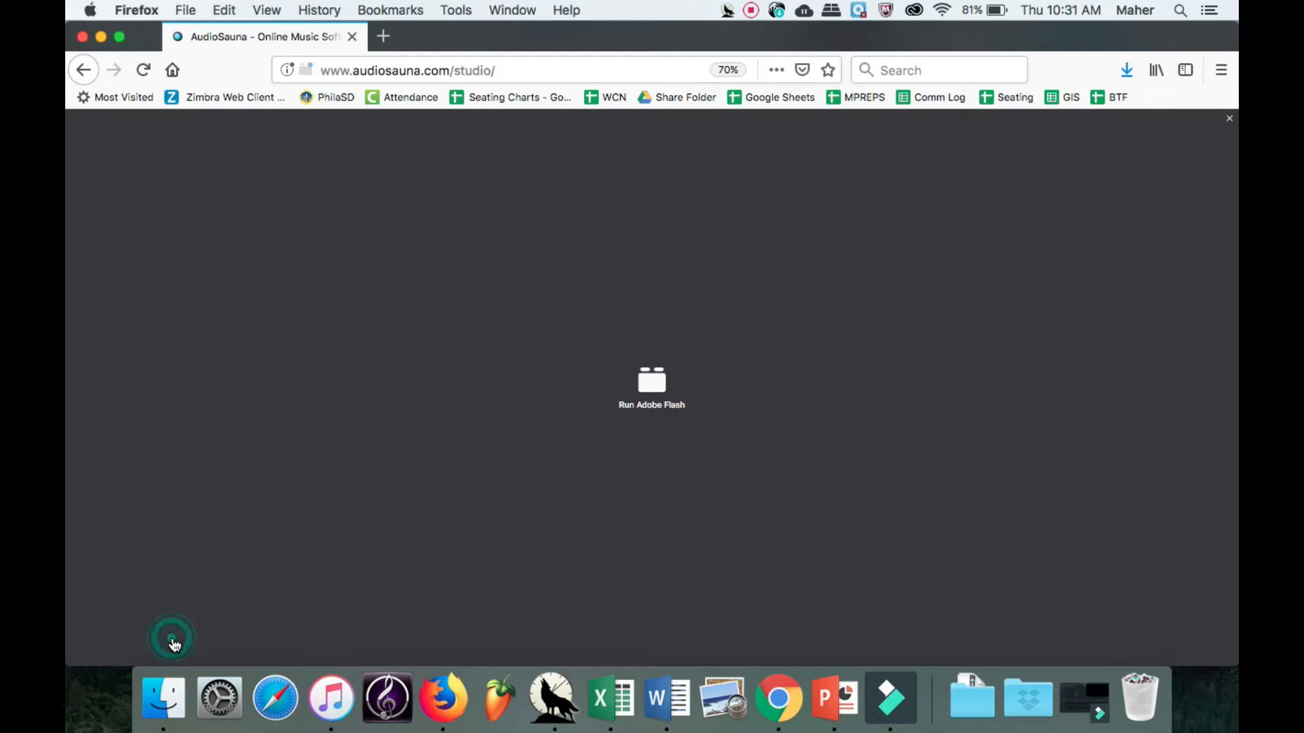
pyautogui.click(657, 395)
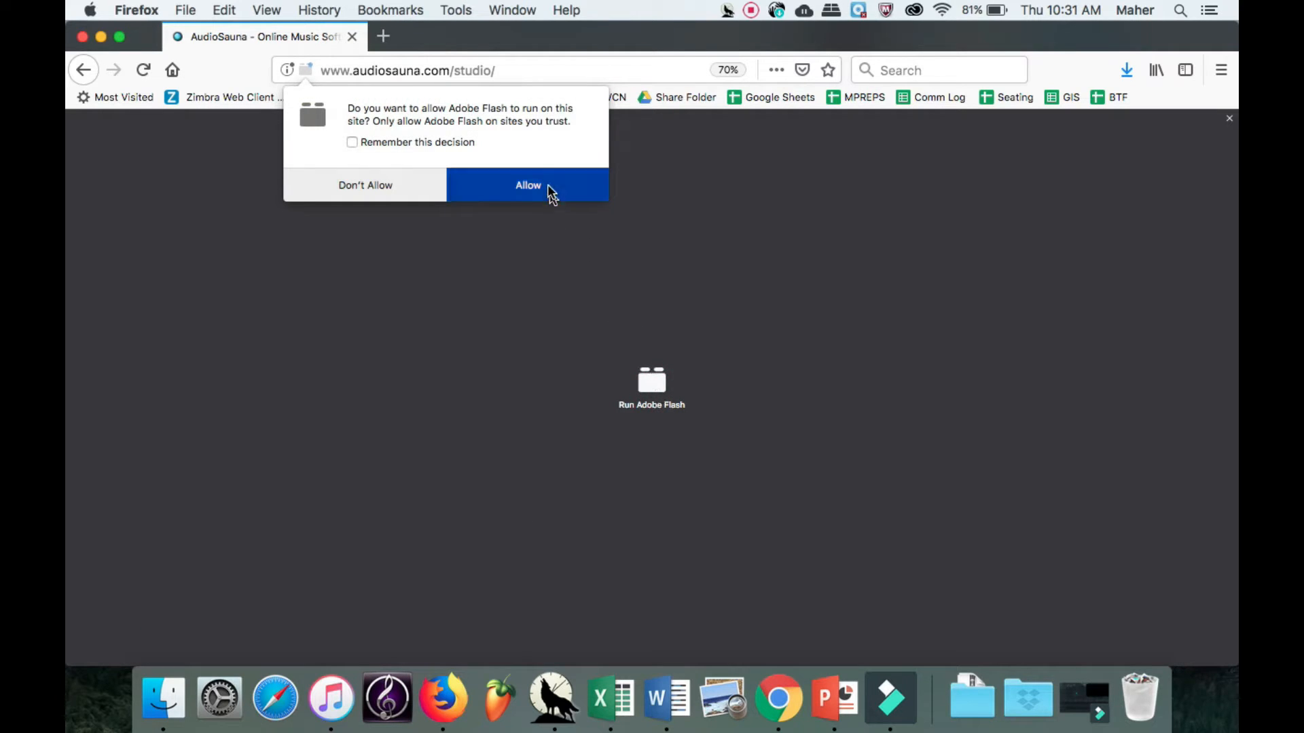
pyautogui.click(454, 141)
pyautogui.click(516, 185)
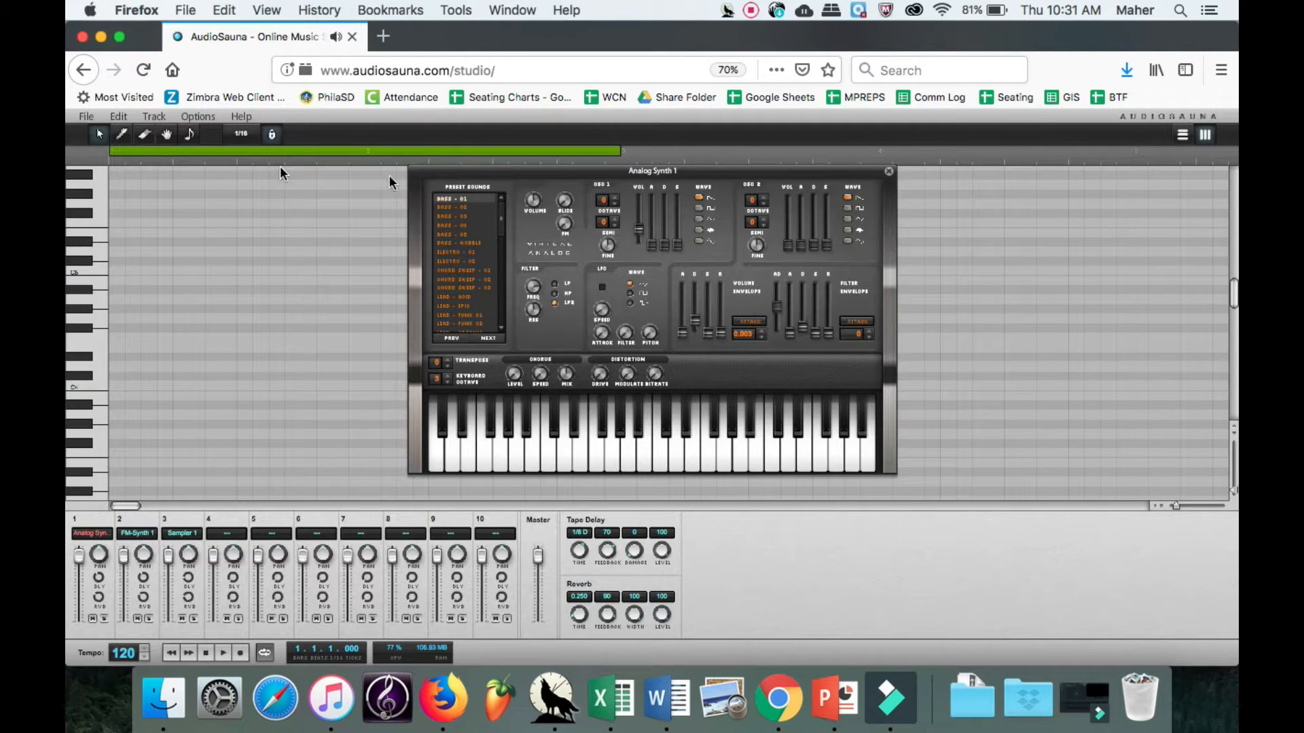
# Create a new song in AudioSauna, closing the current project.
pyautogui.click(87, 117)
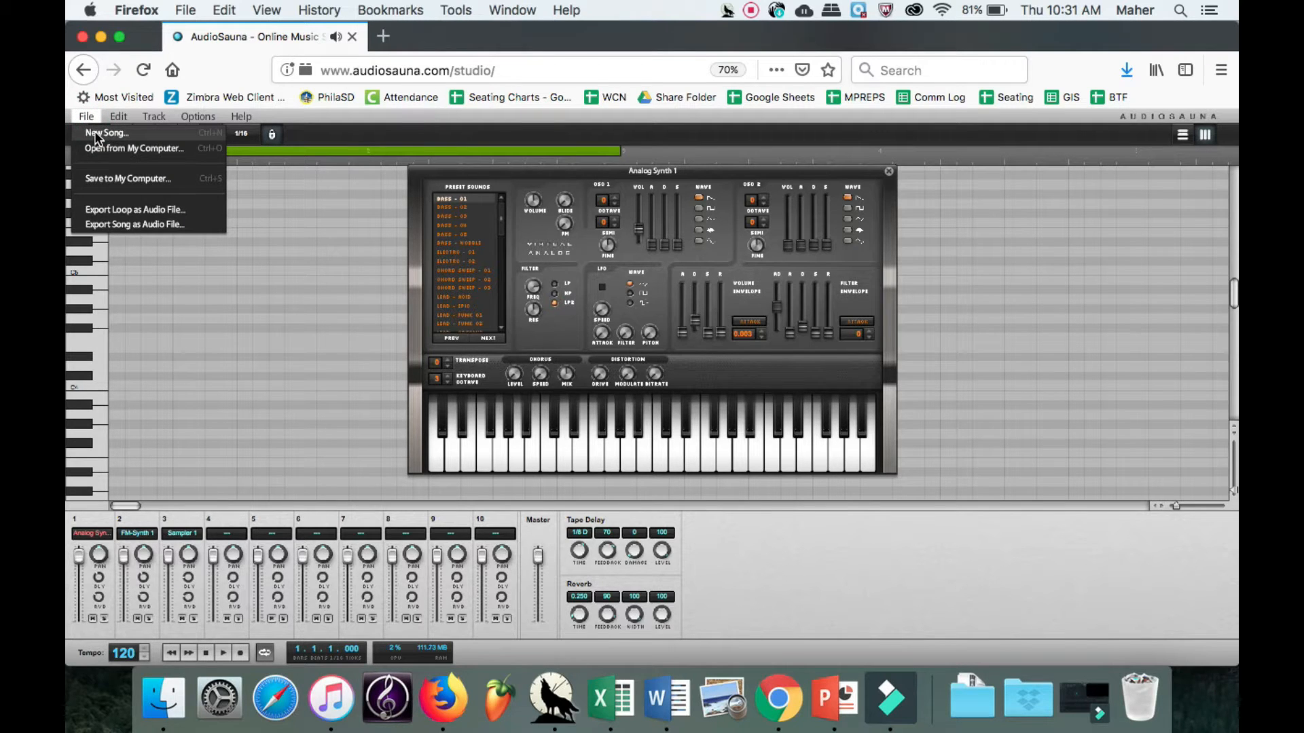
pyautogui.click(97, 134)
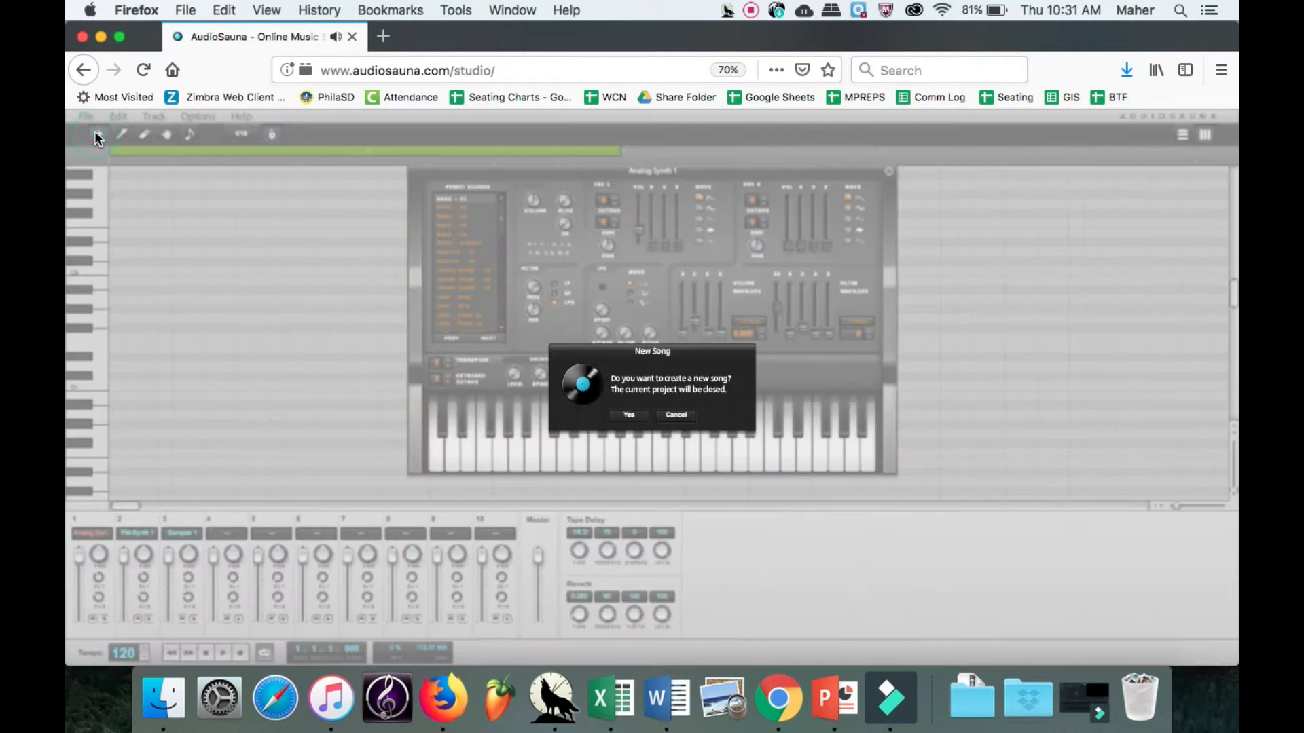
pyautogui.click(630, 416)
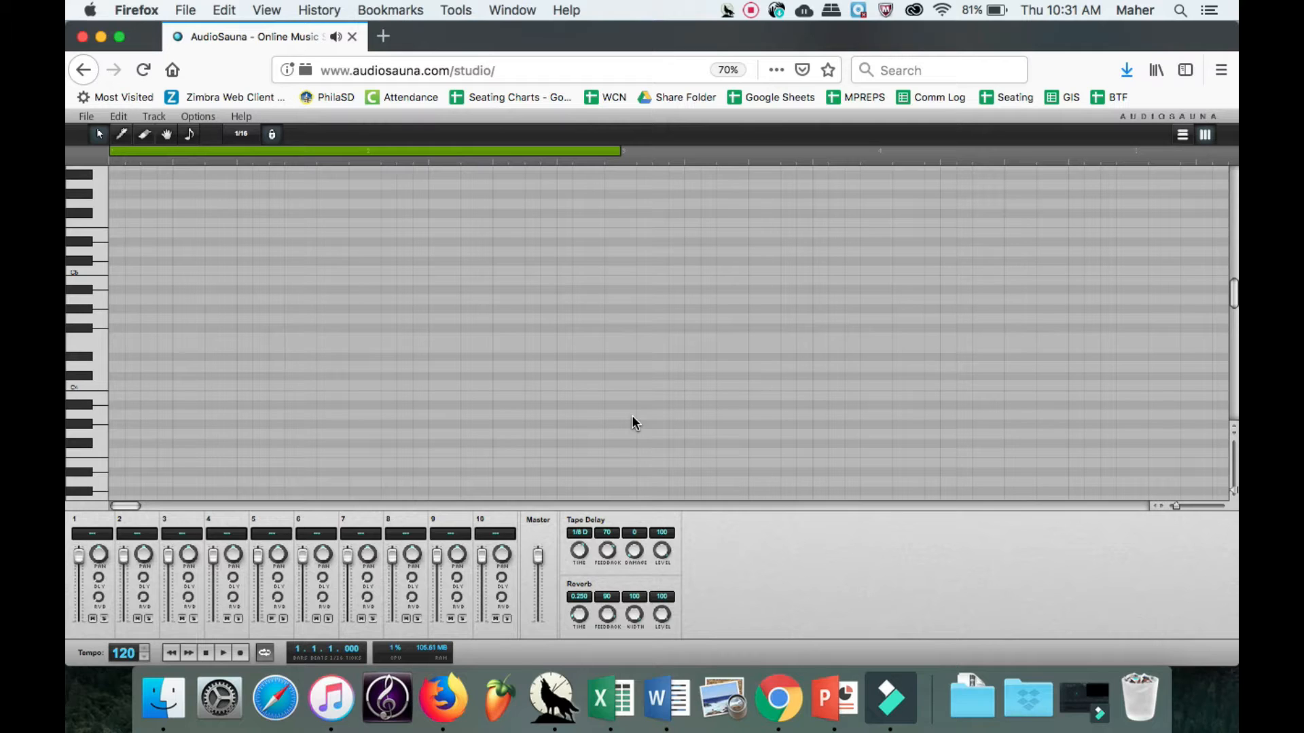
# Add a new sampler track and clear the default sounds from its kit.
pyautogui.click(155, 117)
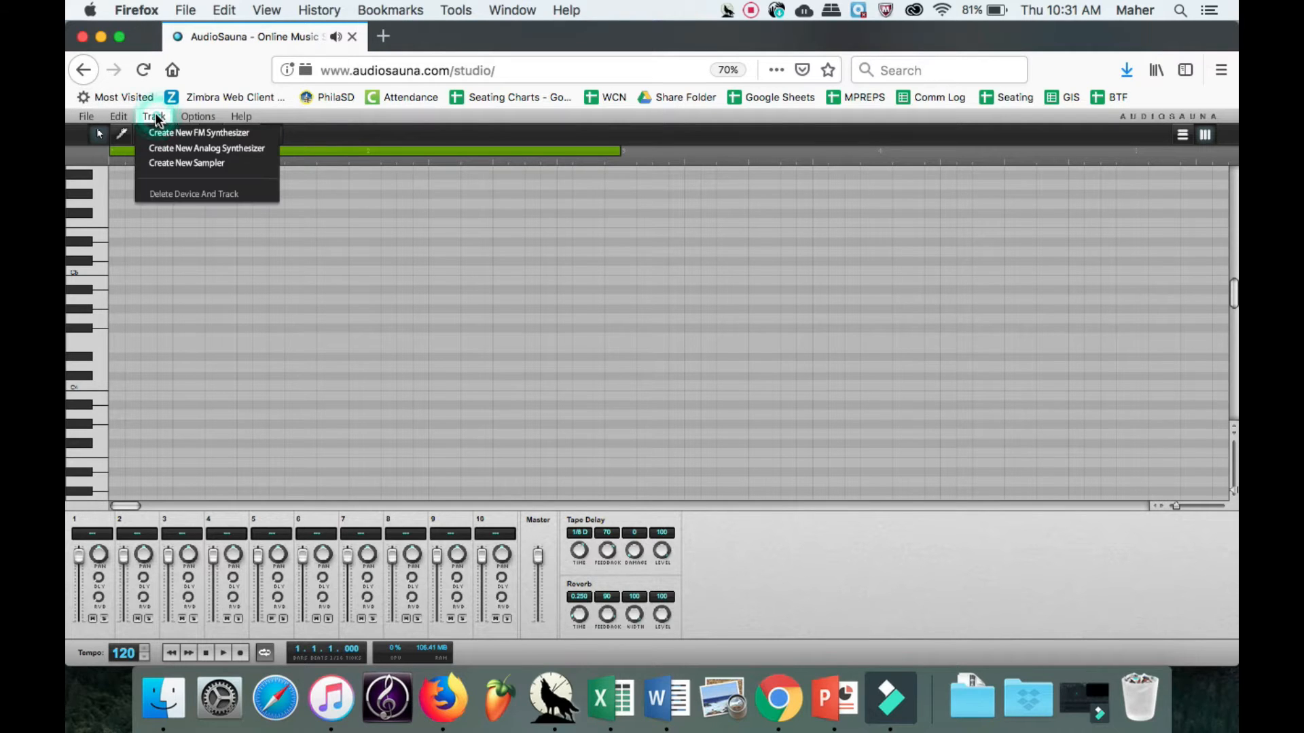
pyautogui.click(199, 166)
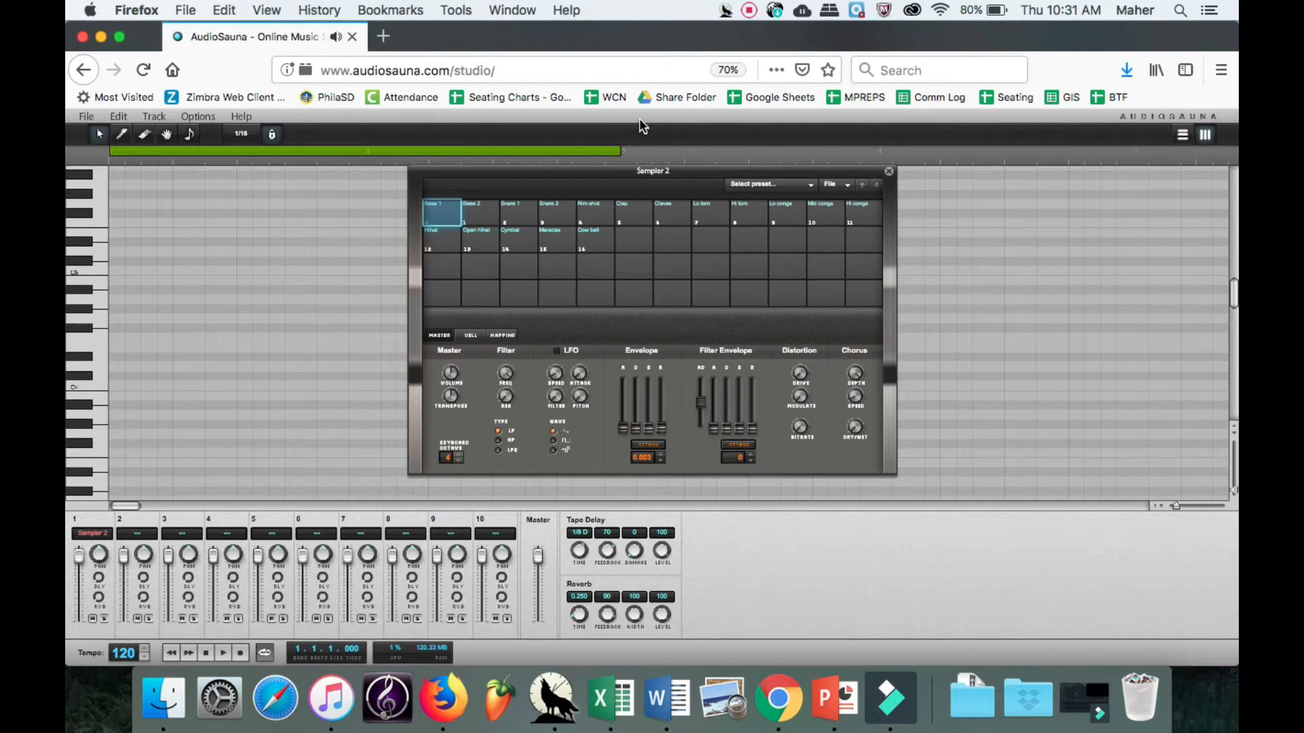
pyautogui.moveTo(683, 174)
pyautogui.mouseDown()
pyautogui.moveTo(658, 175)
pyautogui.moveTo(697, 171)
pyautogui.mouseUp()
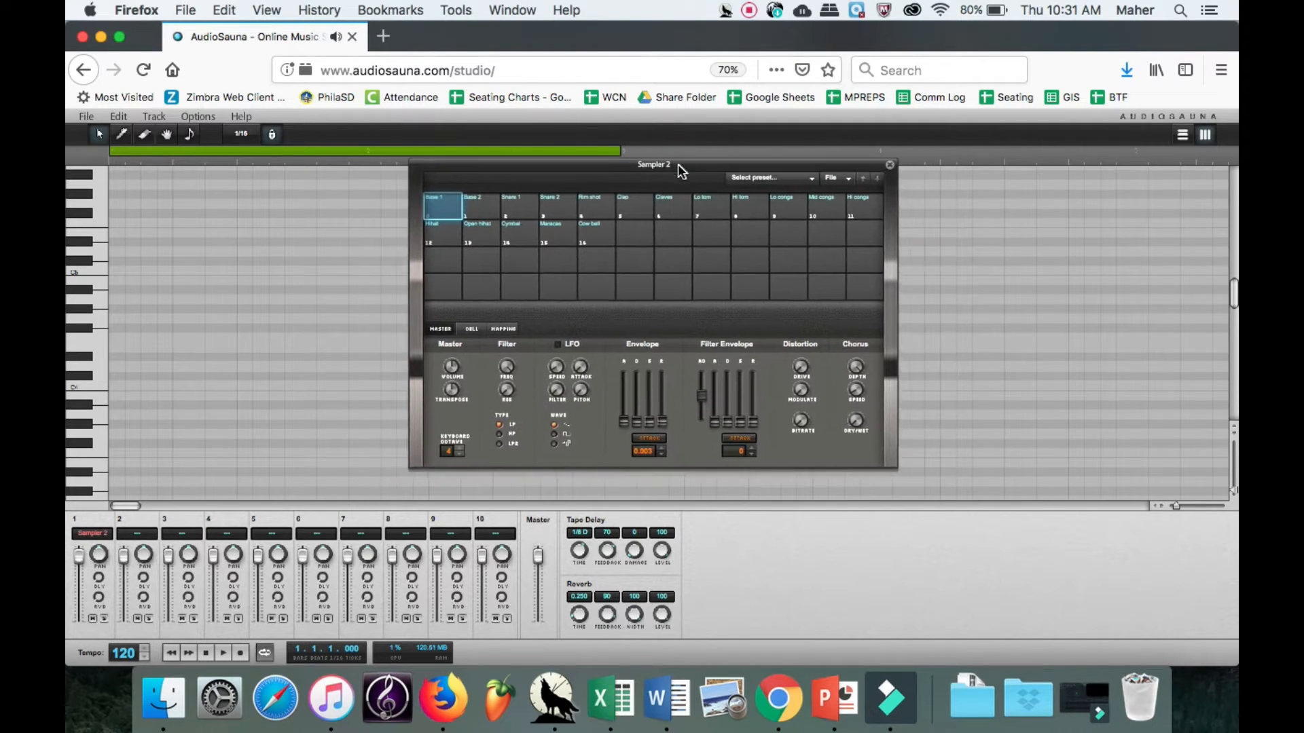
pyautogui.click(834, 179)
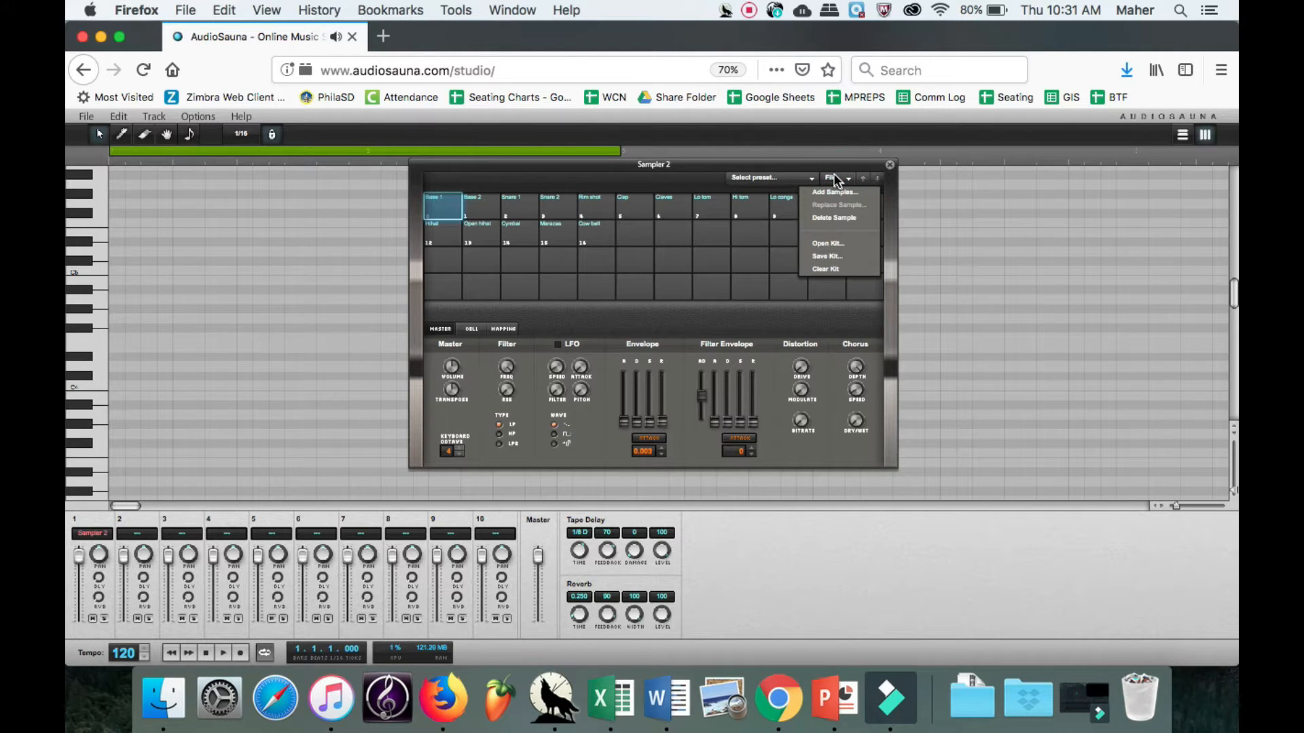
pyautogui.click(852, 270)
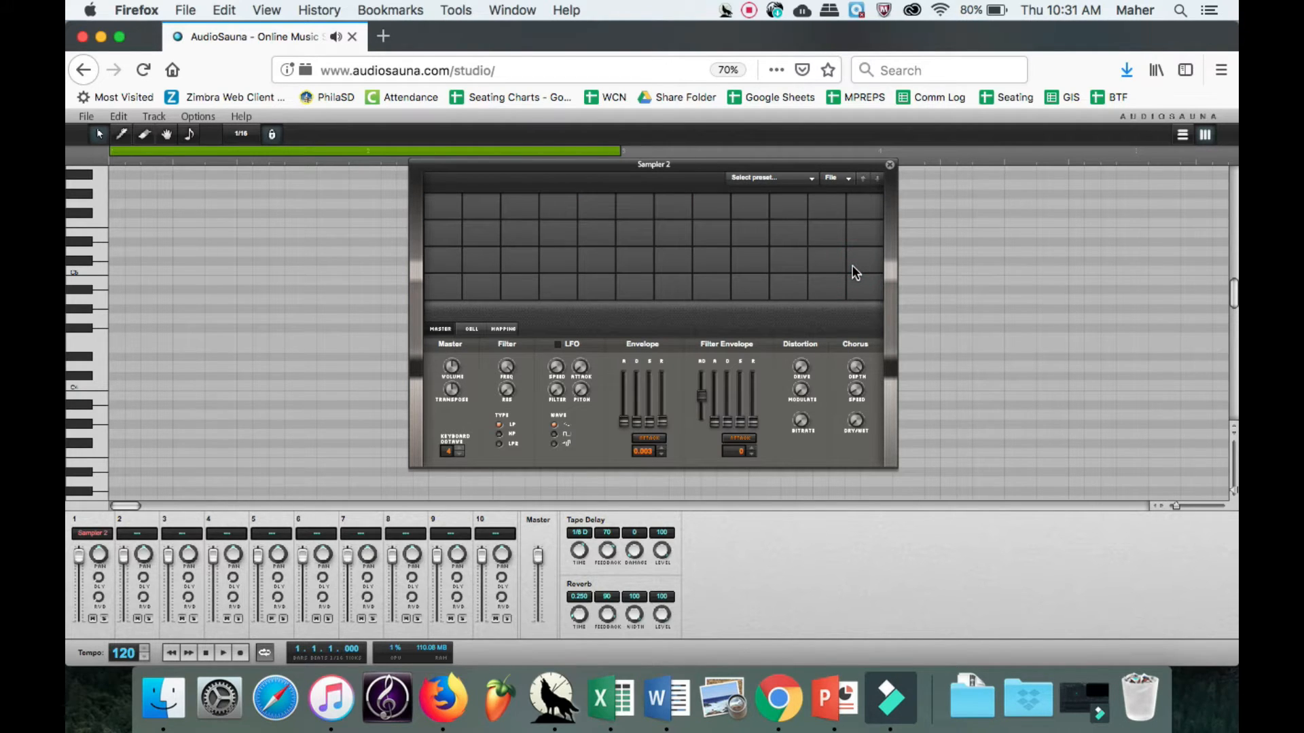
# Add 210 Sample 1.mp3, 220 Sample 2.mp3 and 313 Sample 1.mp3 from the Downloads Samples folder to the sampler.
pyautogui.click(836, 182)
pyautogui.click(840, 191)
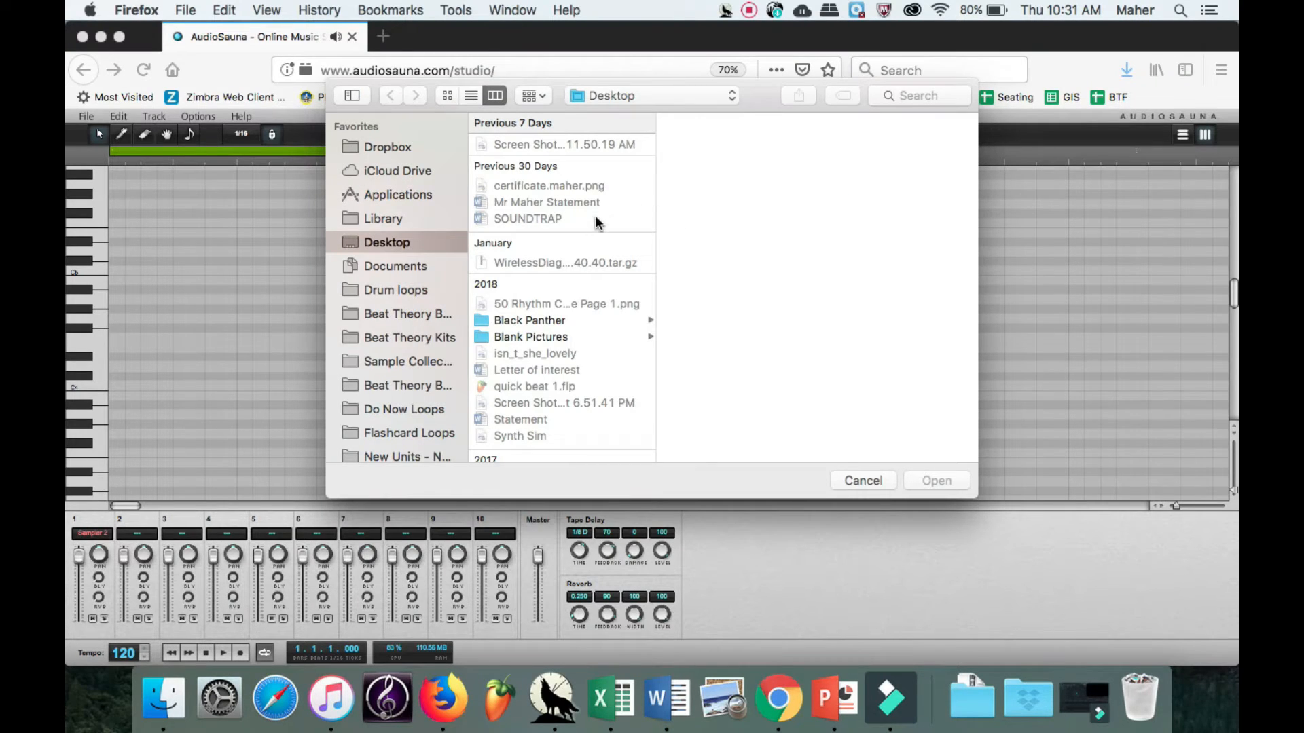
pyautogui.scroll(-5, 595, 217)
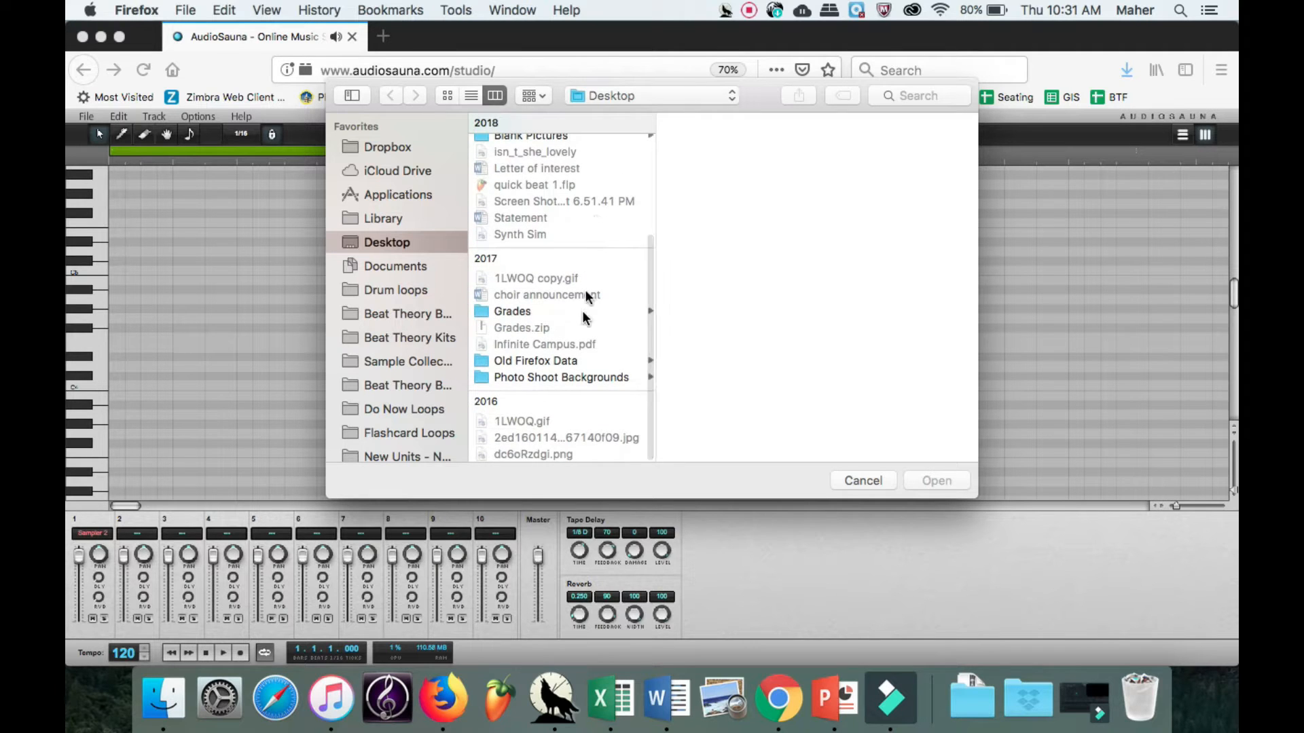
pyautogui.scroll(6, 583, 316)
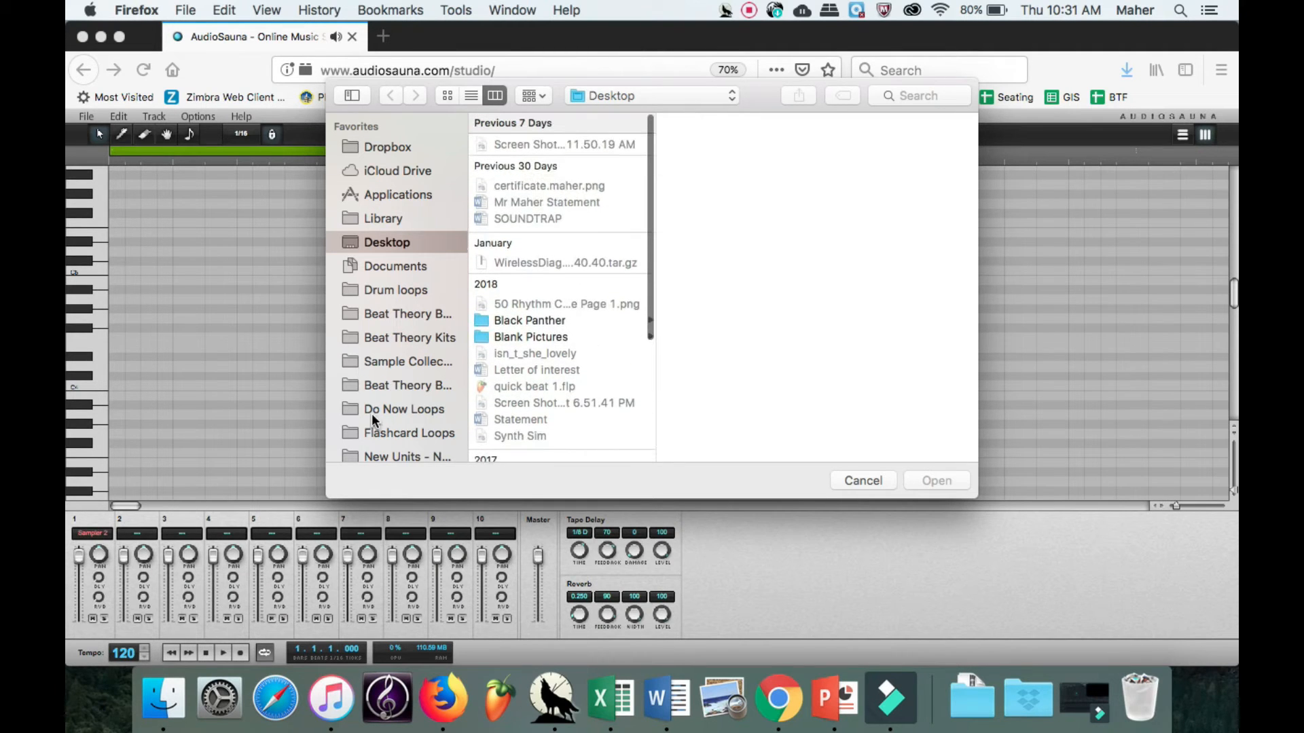
pyautogui.scroll(-5, 372, 413)
pyautogui.click(390, 304)
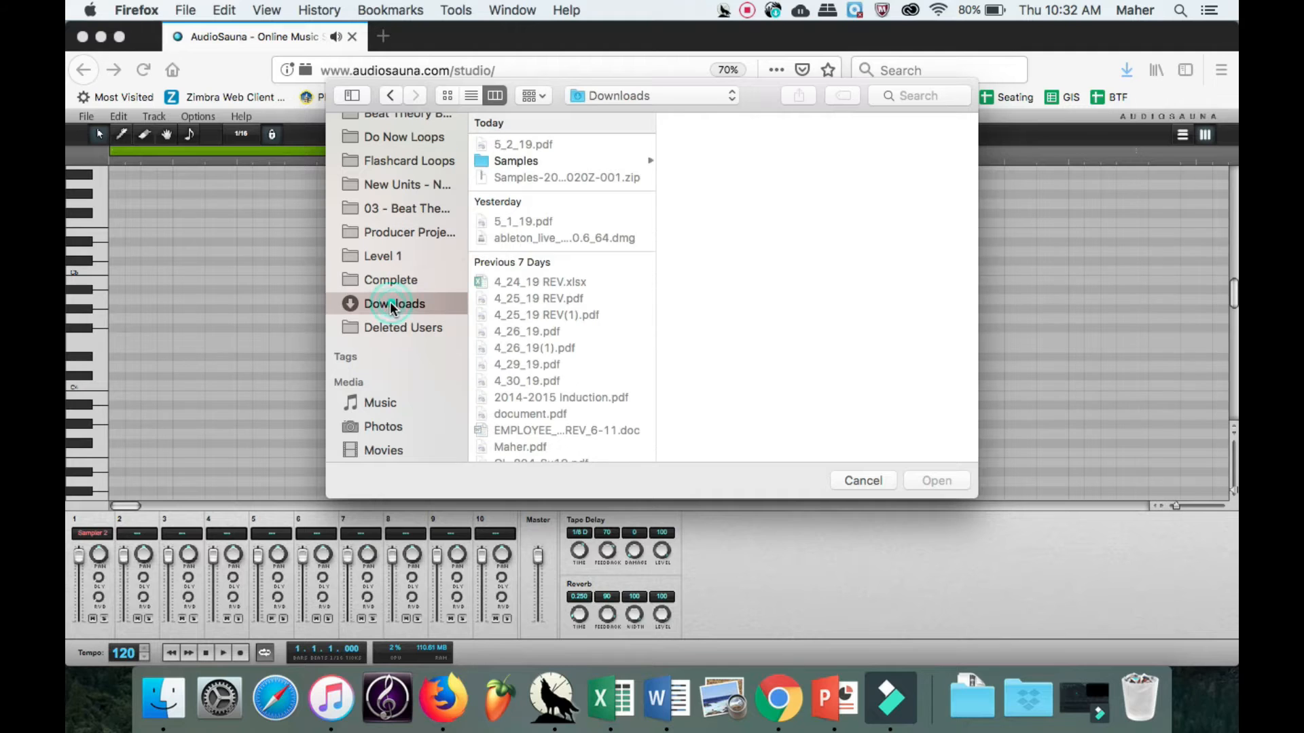
pyautogui.click(516, 161)
pyautogui.moveTo(806, 242); pyautogui.dragTo(736, 140)
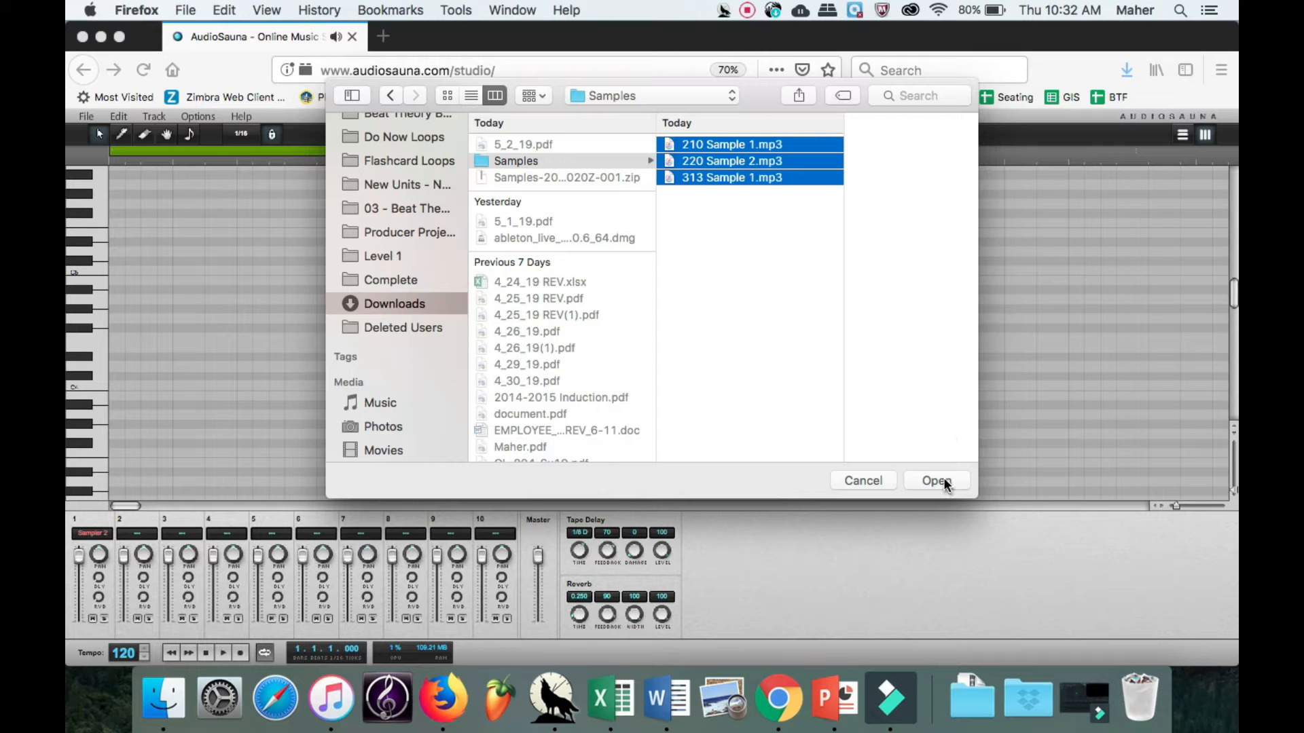
pyautogui.click(936, 481)
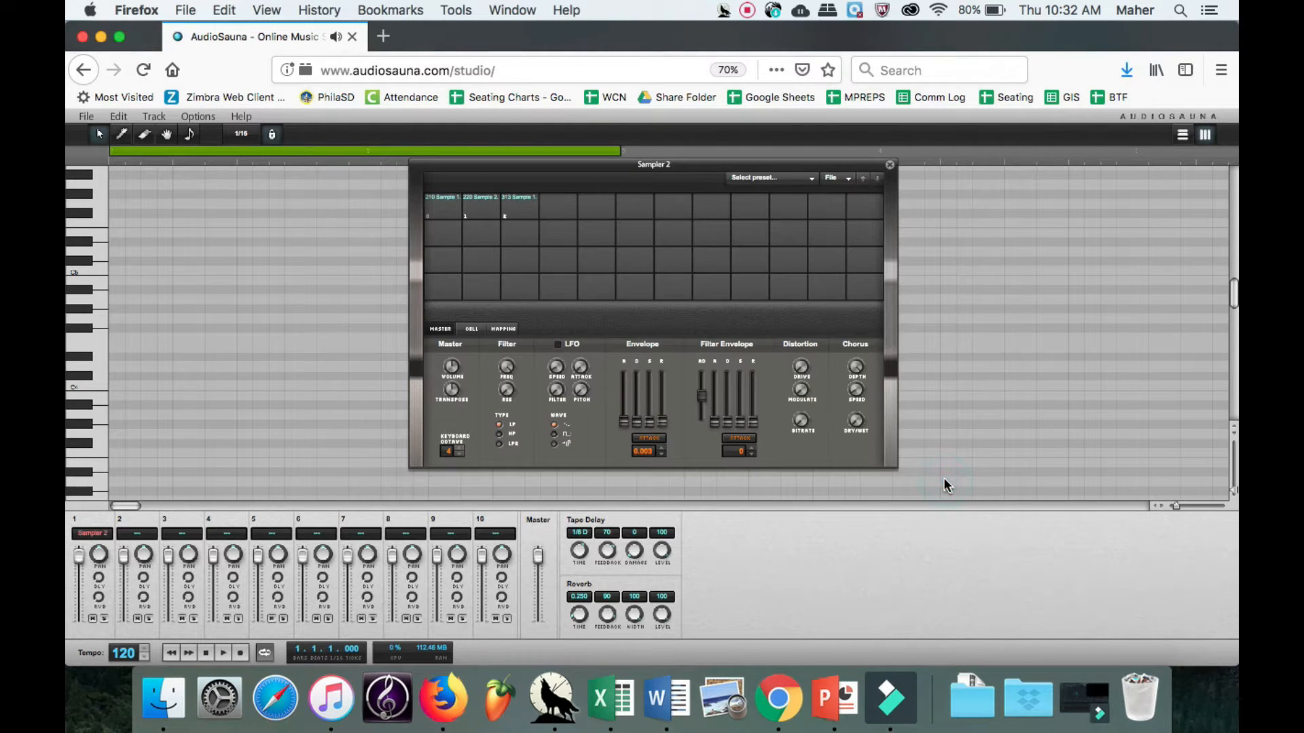
# Audition the three imported samples in the sampler's cells, ending on 210 Sample 1.
pyautogui.click(445, 210)
pyautogui.click(480, 205)
pyautogui.click(518, 207)
pyautogui.click(518, 206)
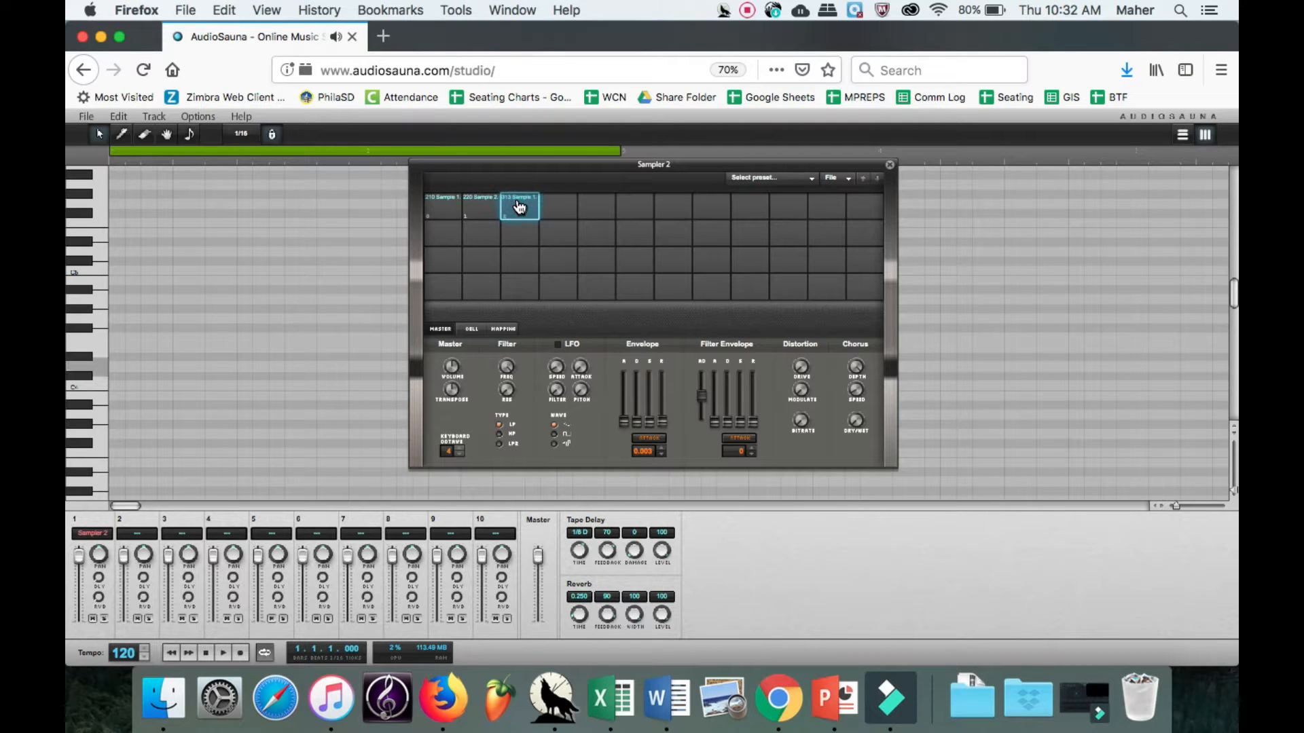
pyautogui.click(518, 206)
pyautogui.click(480, 208)
pyautogui.click(450, 209)
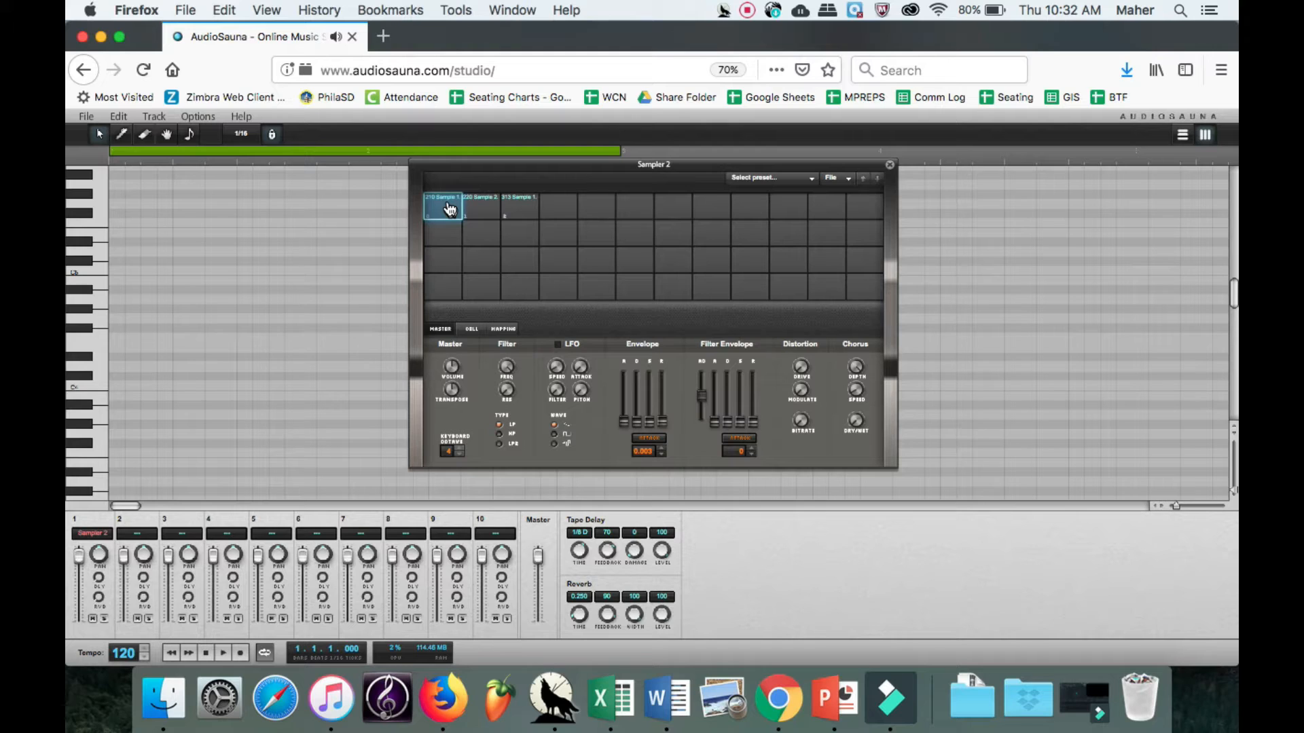
# View the song's track arrangement and return to the piano roll.
pyautogui.click(1182, 135)
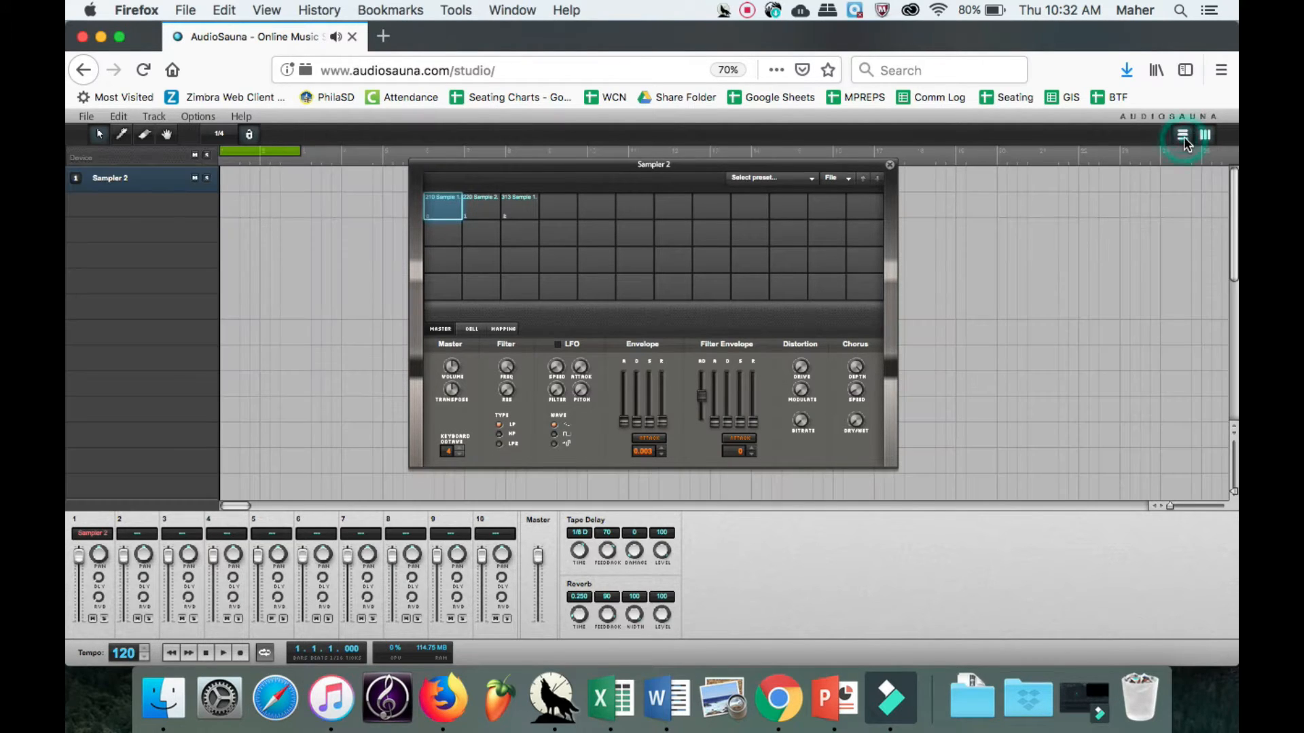
pyautogui.click(1183, 137)
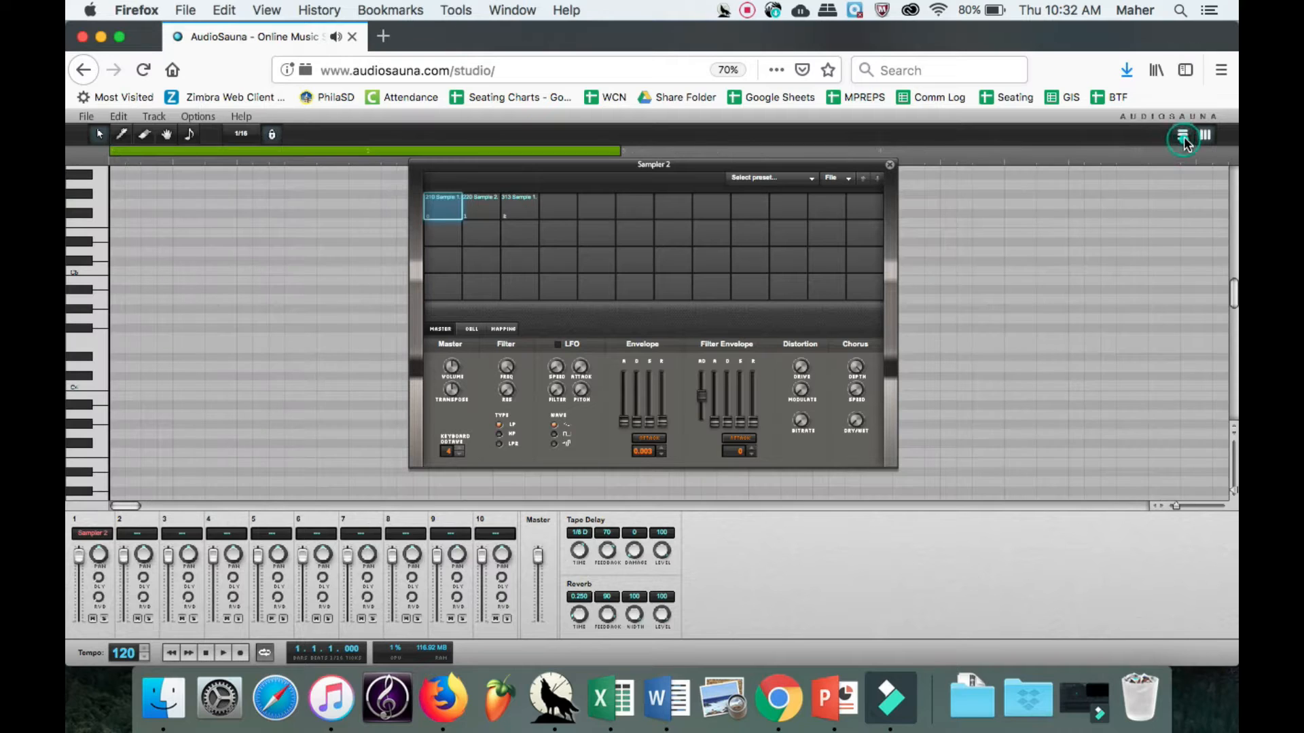
# Close the sampler window and set the piano roll's grid snap to 1/16.
pyautogui.click(890, 166)
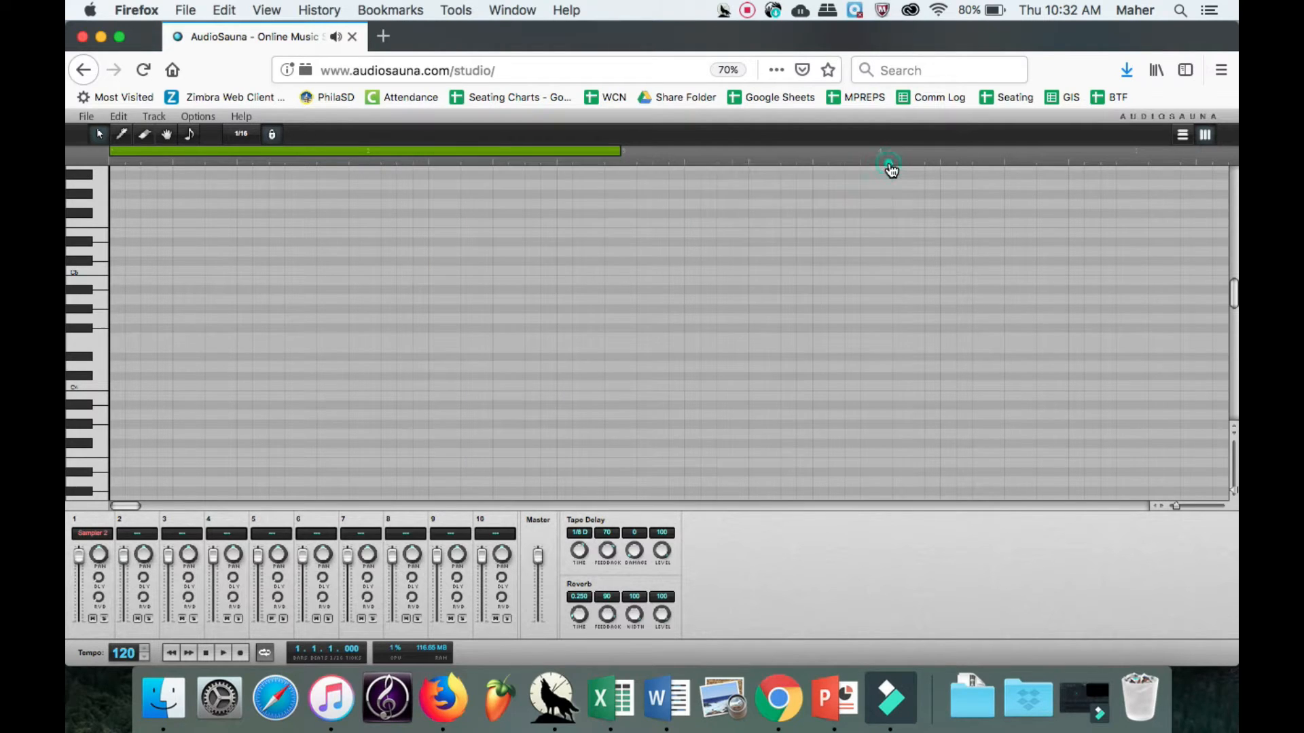
pyautogui.click(240, 136)
pyautogui.click(260, 203)
pyautogui.moveTo(619, 154)
pyautogui.mouseDown()
pyautogui.moveTo(540, 158)
pyautogui.moveTo(633, 144)
pyautogui.moveTo(622, 153)
pyautogui.mouseUp()
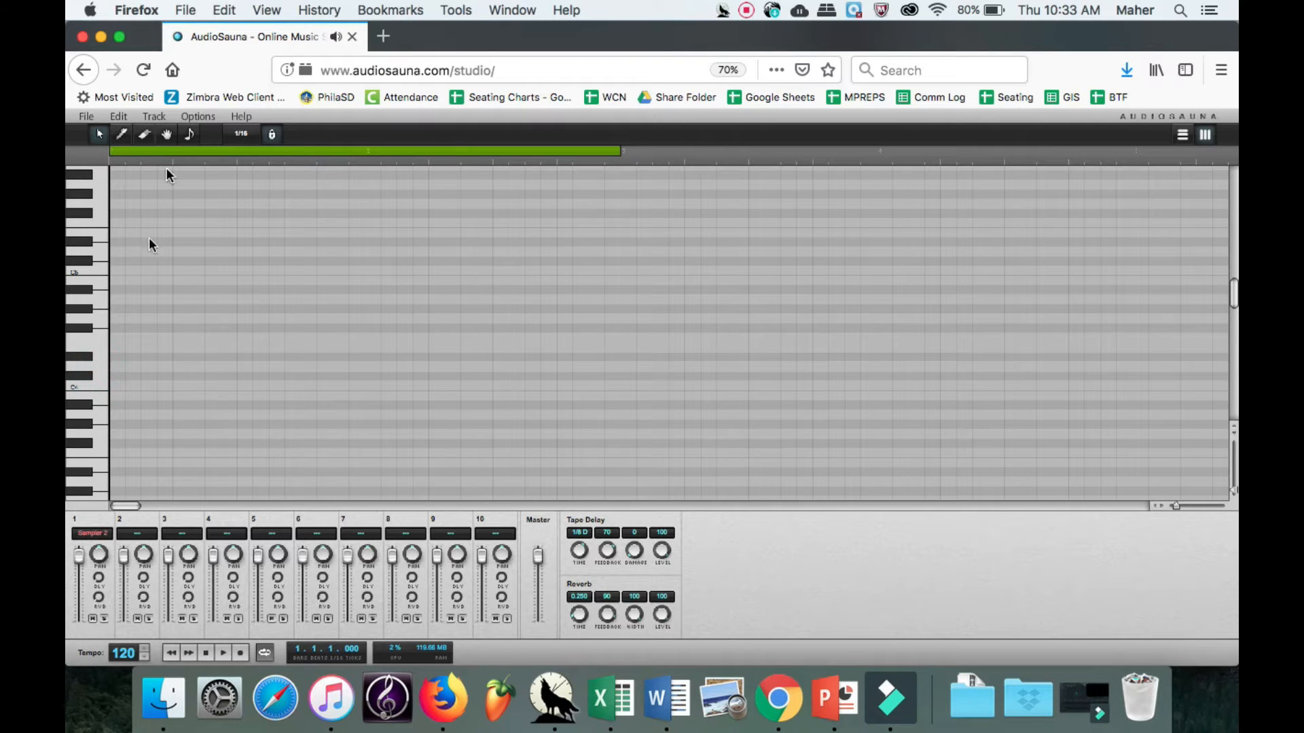
# Draw five sixteenth notes in bar 1: C on steps 1 and 12, C-sharp on step 4, and D on steps 6 and 8.
pyautogui.click(125, 137)
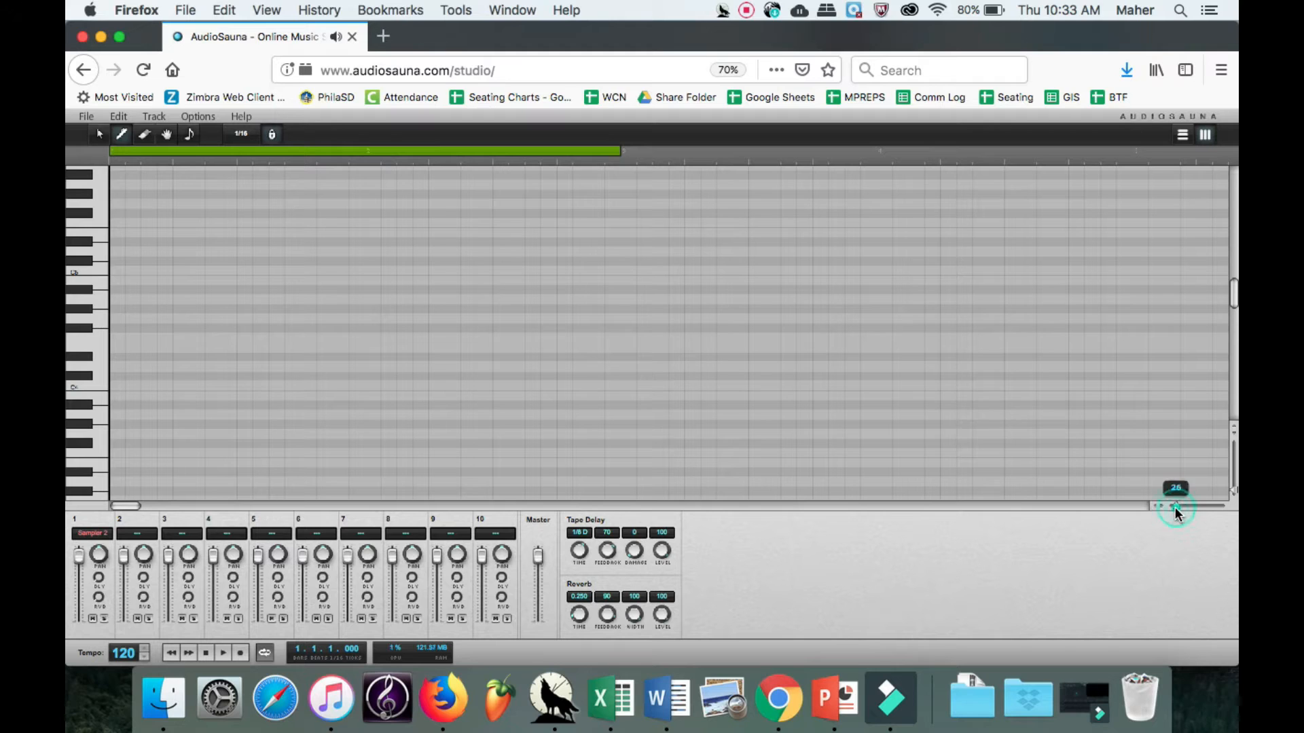
pyautogui.moveTo(1175, 506); pyautogui.dragTo(1182, 507)
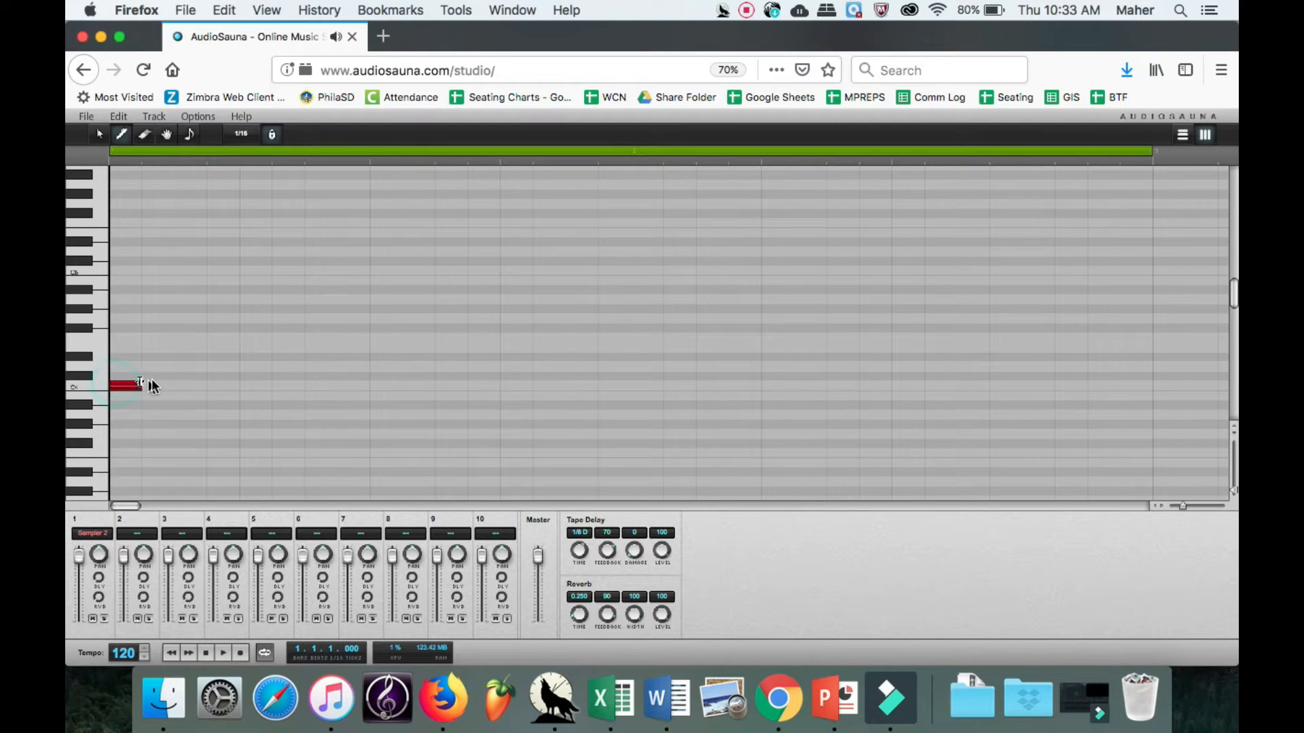
pyautogui.click(221, 375)
pyautogui.click(288, 367)
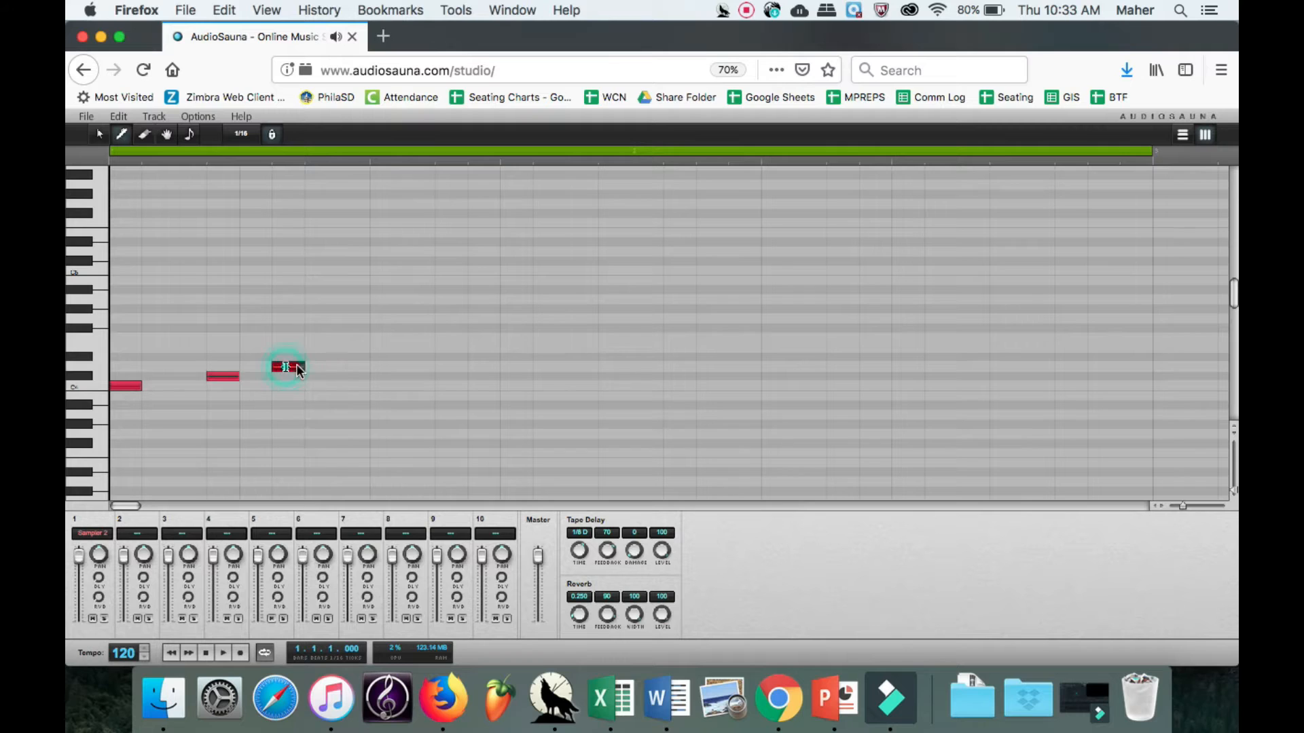
pyautogui.click(353, 367)
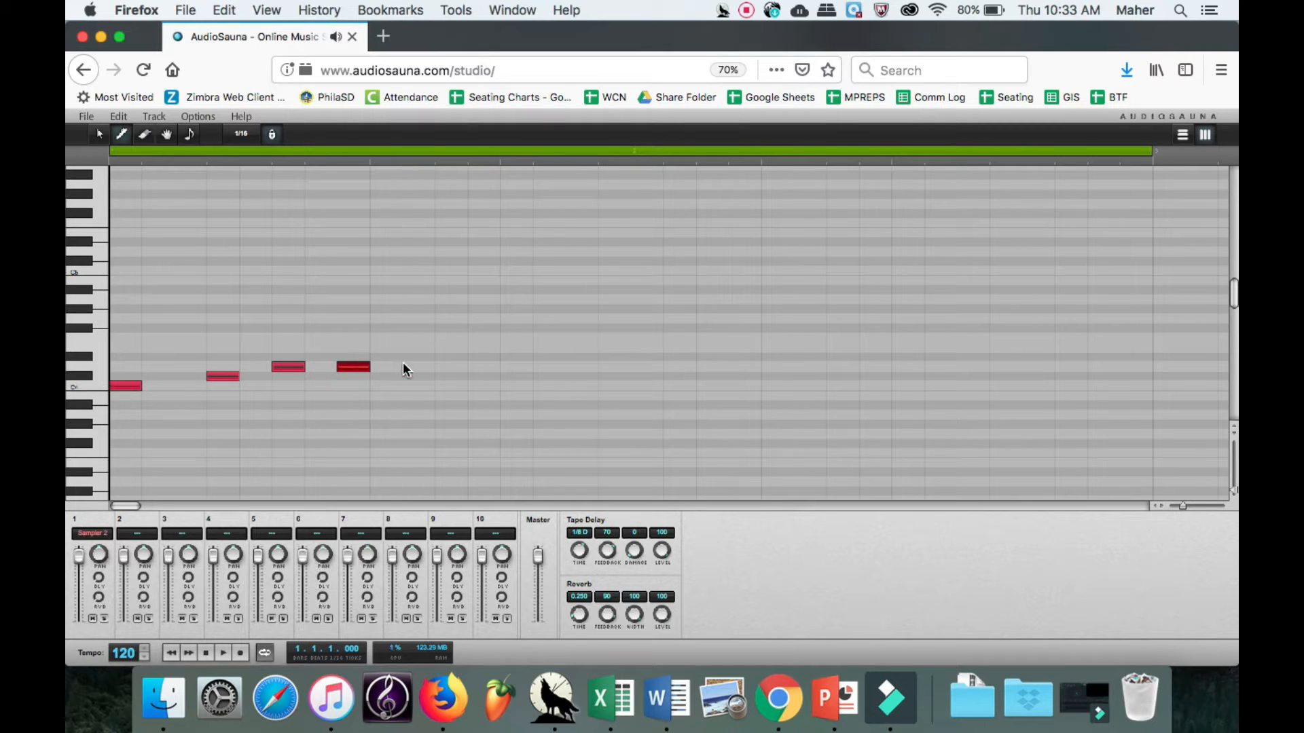
pyautogui.click(478, 385)
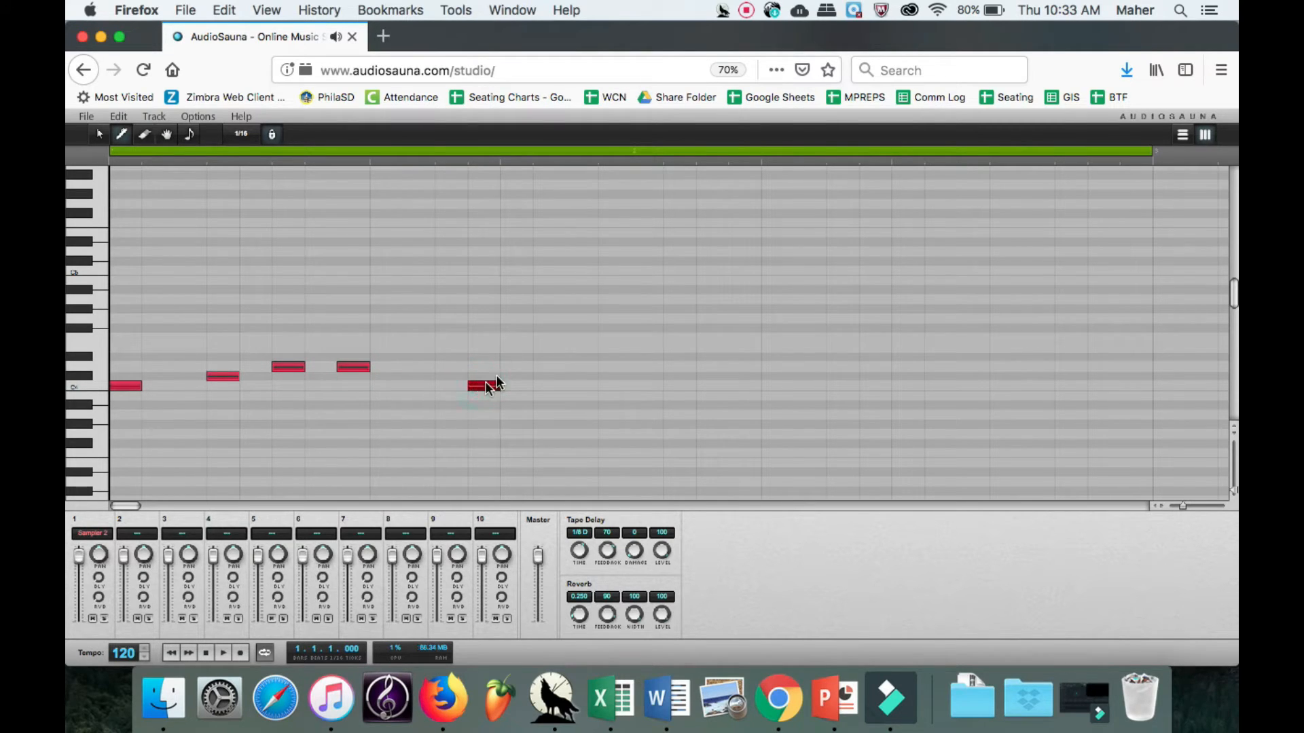
# Draw eleven more sixteenth notes from the last sixteenth of bar 1 through the end of bar 2, on rows C to D-sharp.
pyautogui.click(598, 384)
pyautogui.click(642, 367)
pyautogui.click(700, 367)
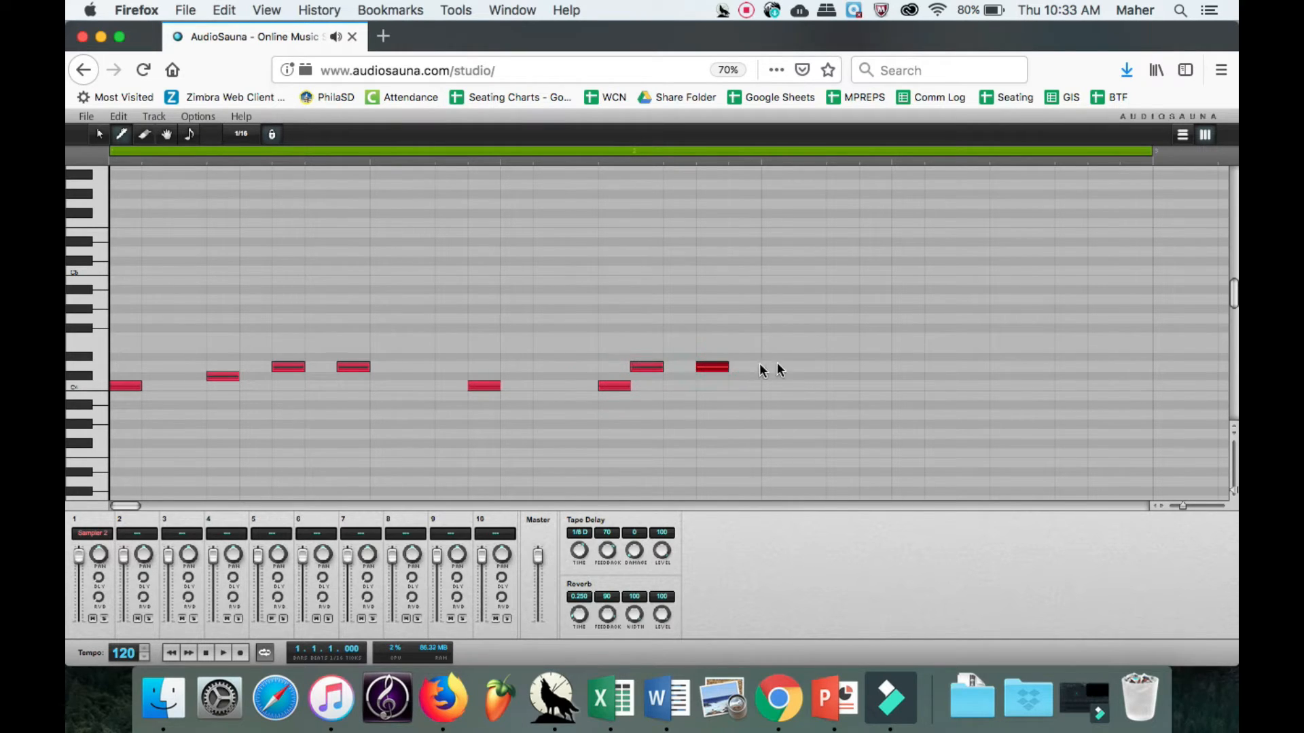
pyautogui.click(806, 367)
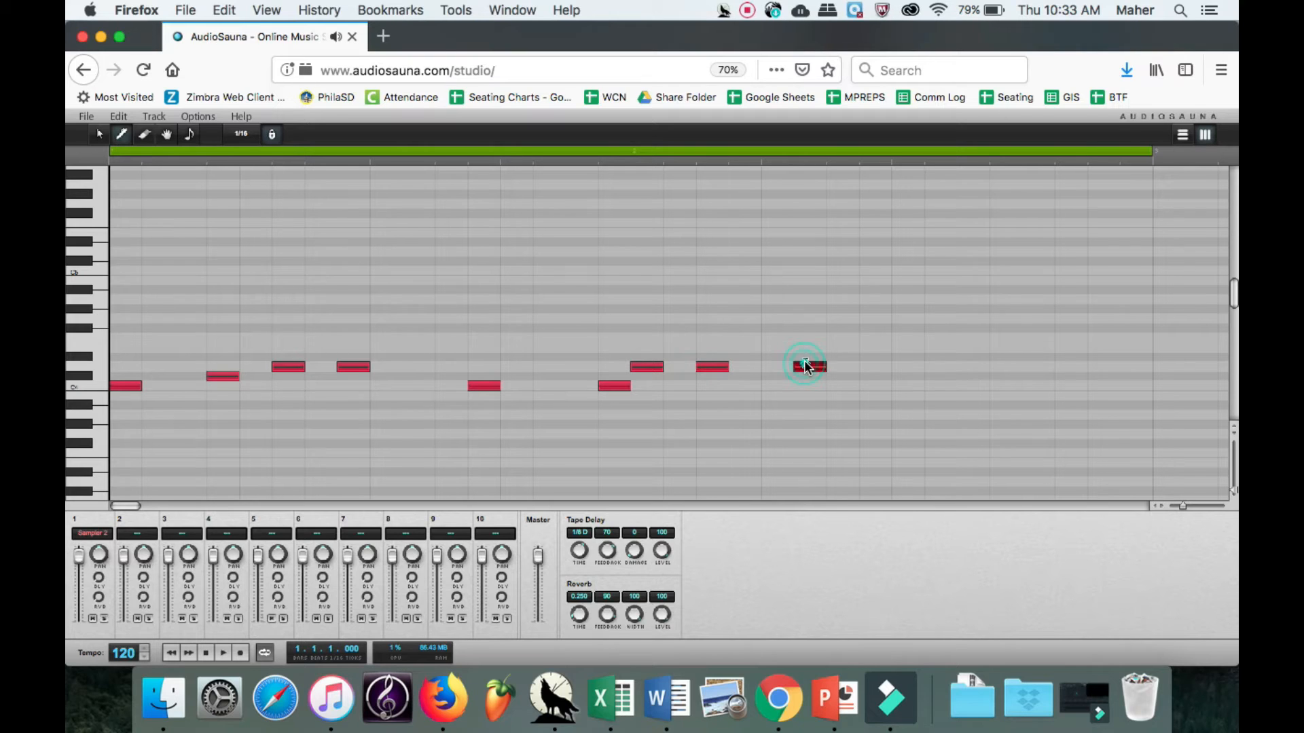
pyautogui.click(902, 367)
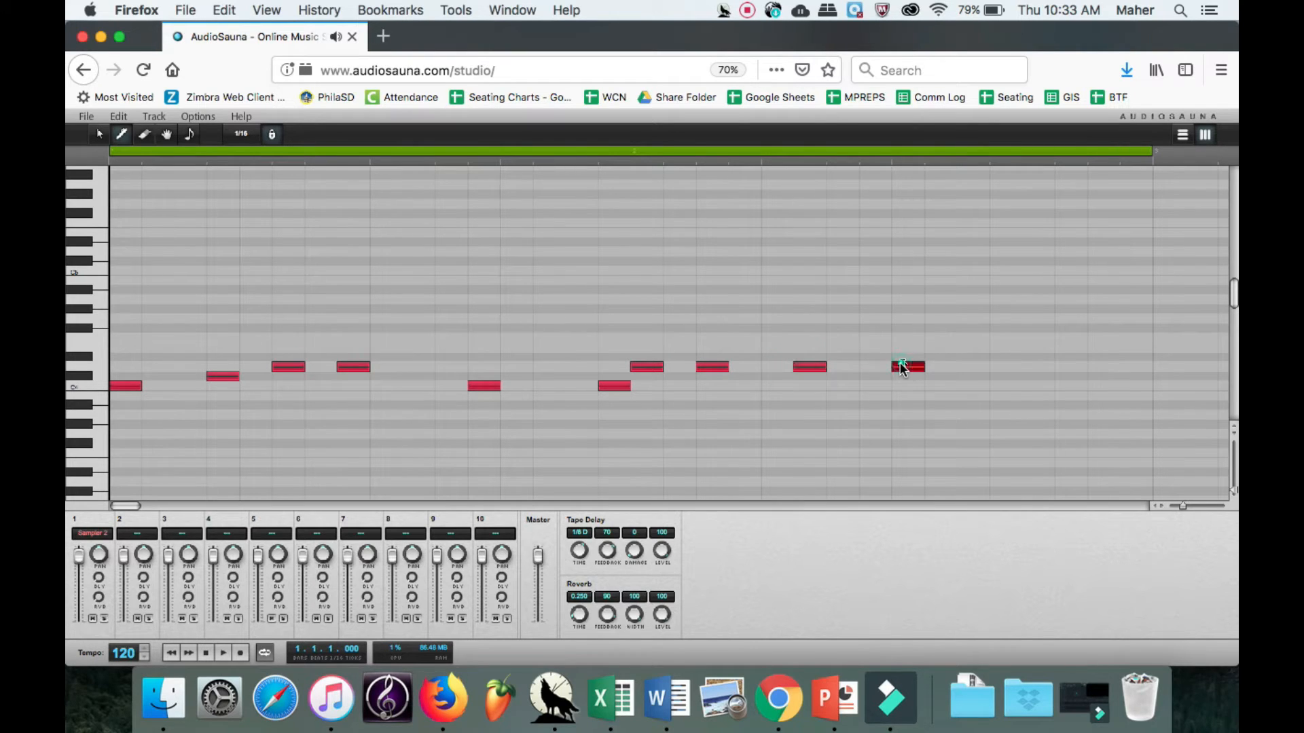
pyautogui.click(970, 386)
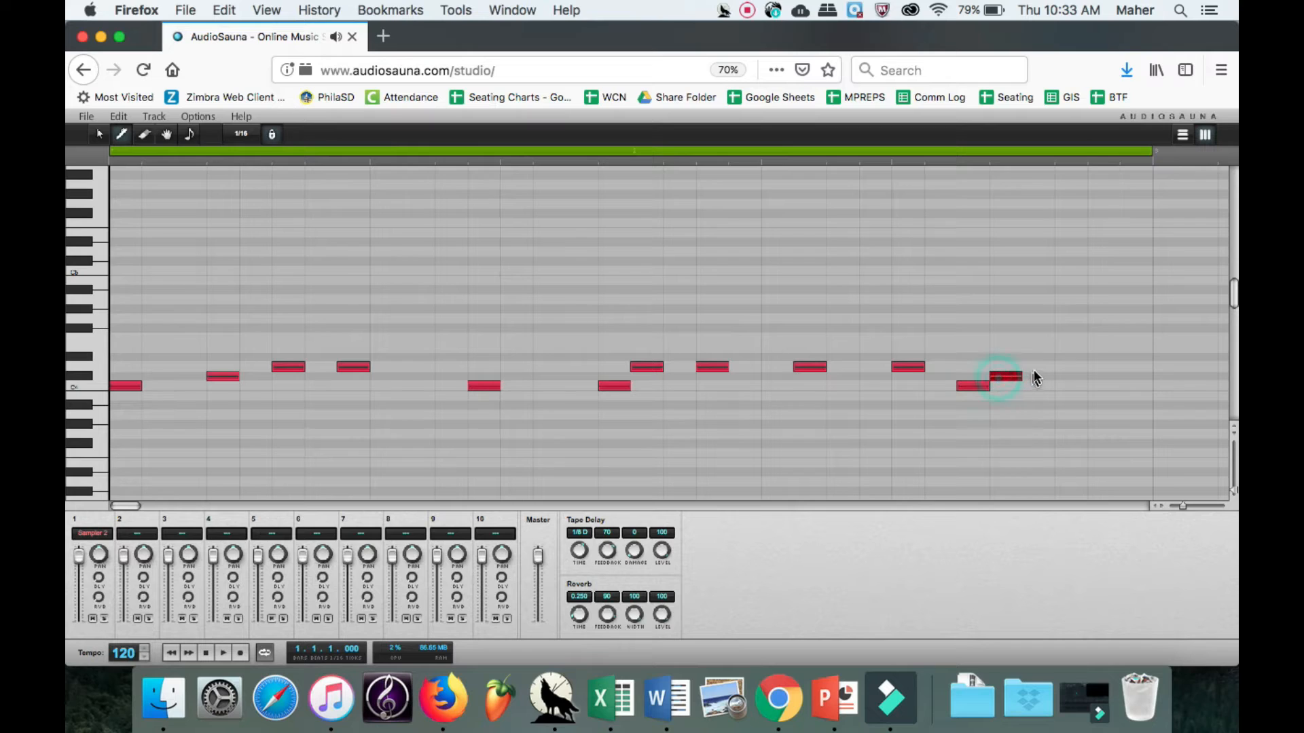
pyautogui.click(1076, 365)
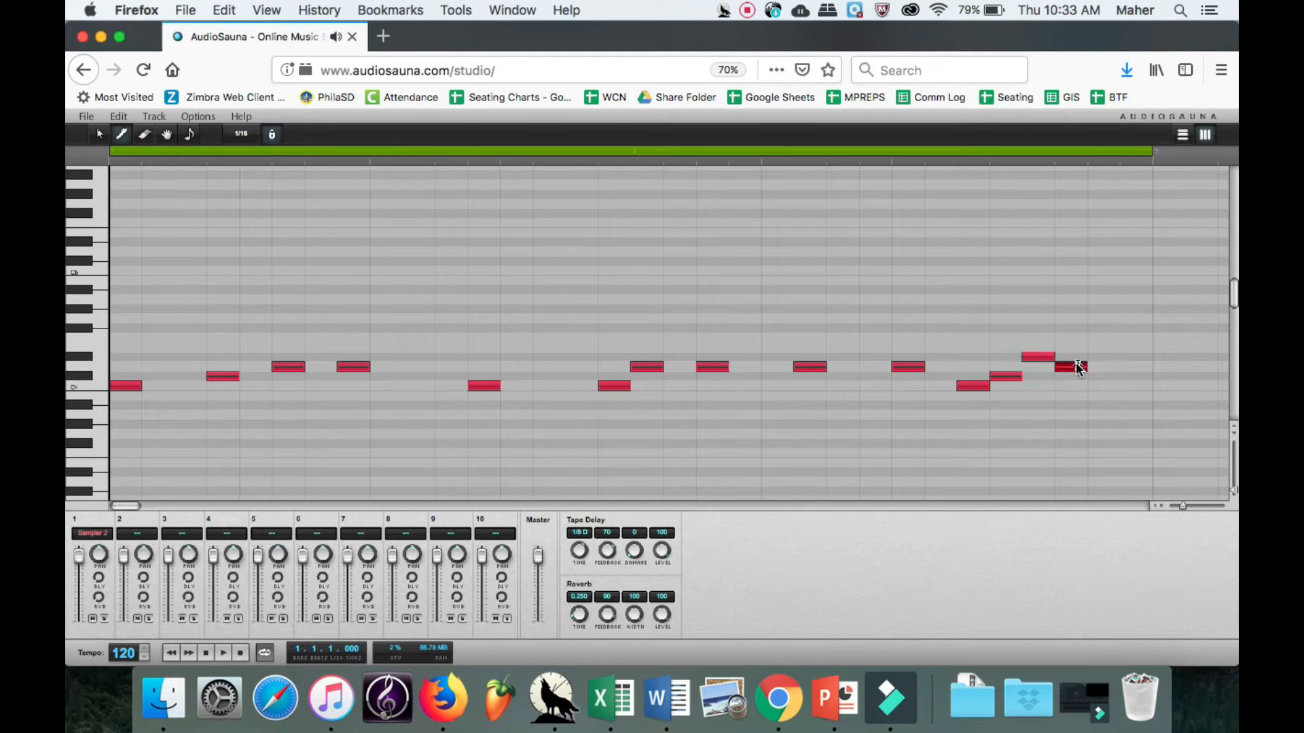
pyautogui.click(1101, 385)
pyautogui.click(1136, 376)
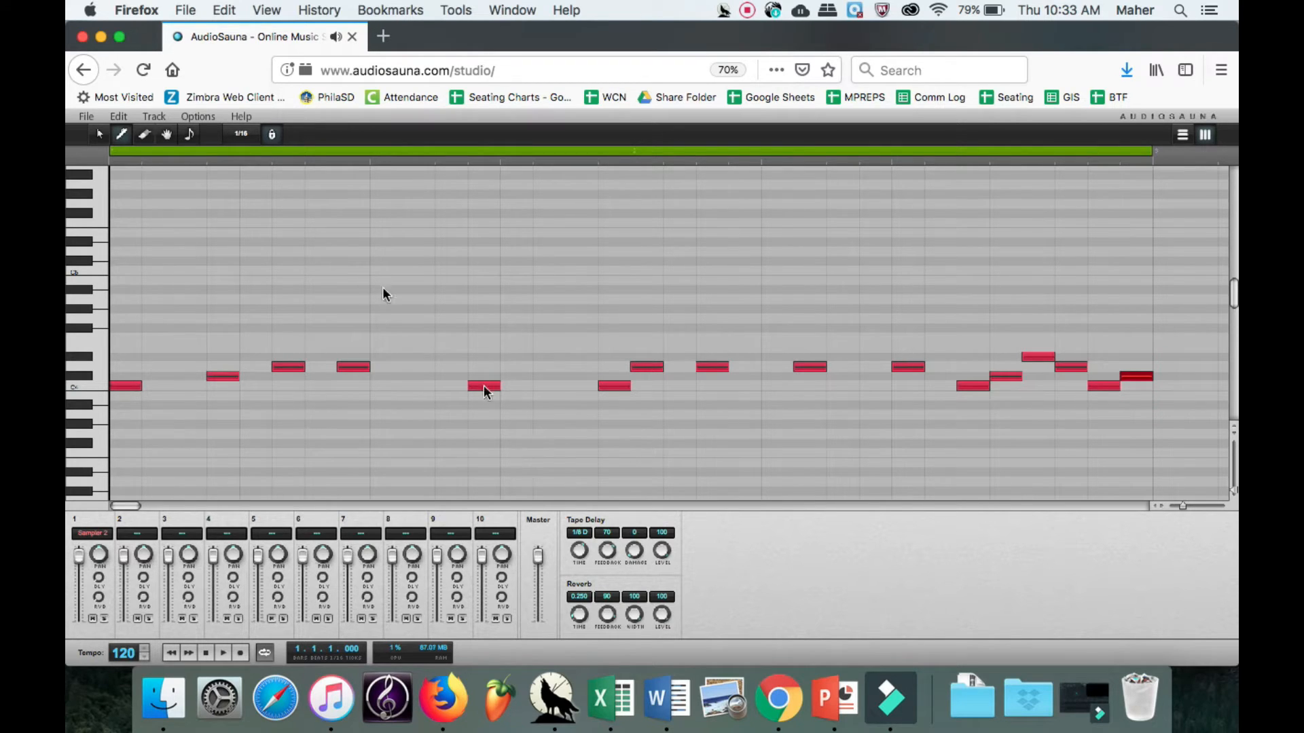
# Play the pattern and erase every note from the last sixteenth of bar 1 through the end of bar 2.
pyautogui.click(222, 654)
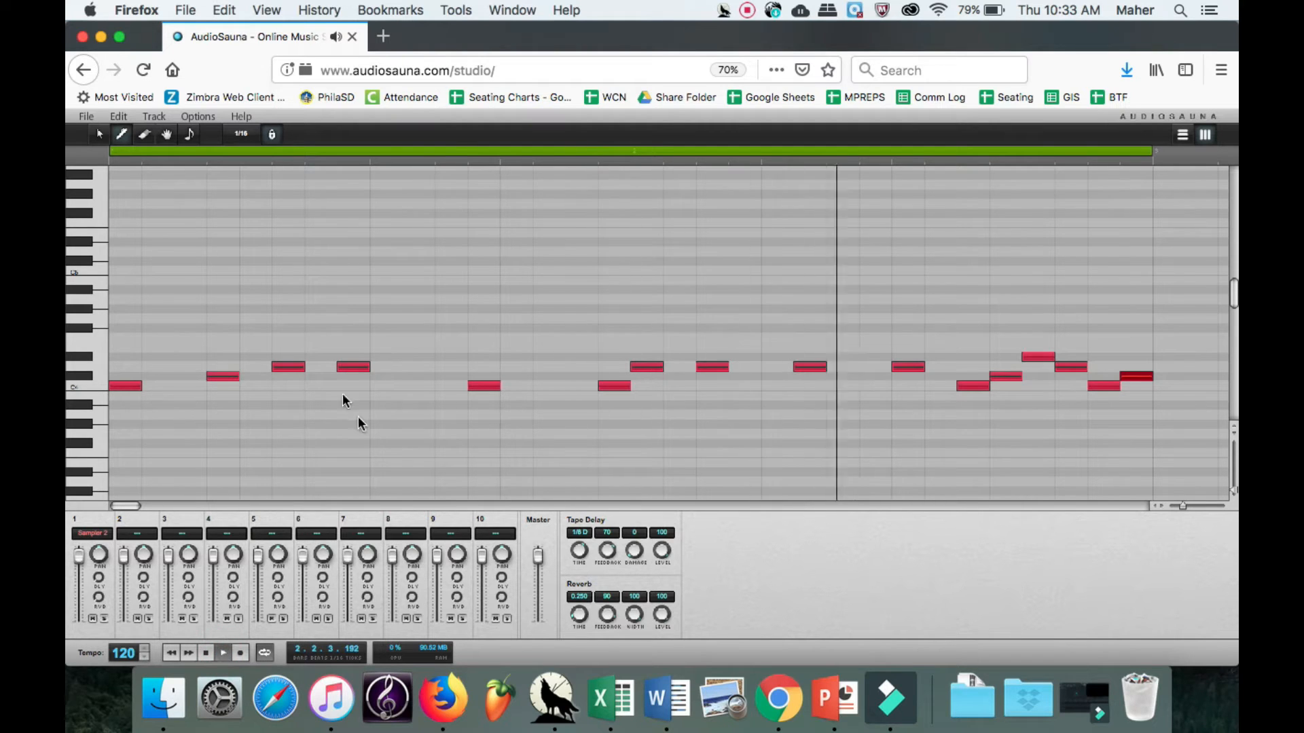
pyautogui.click(145, 135)
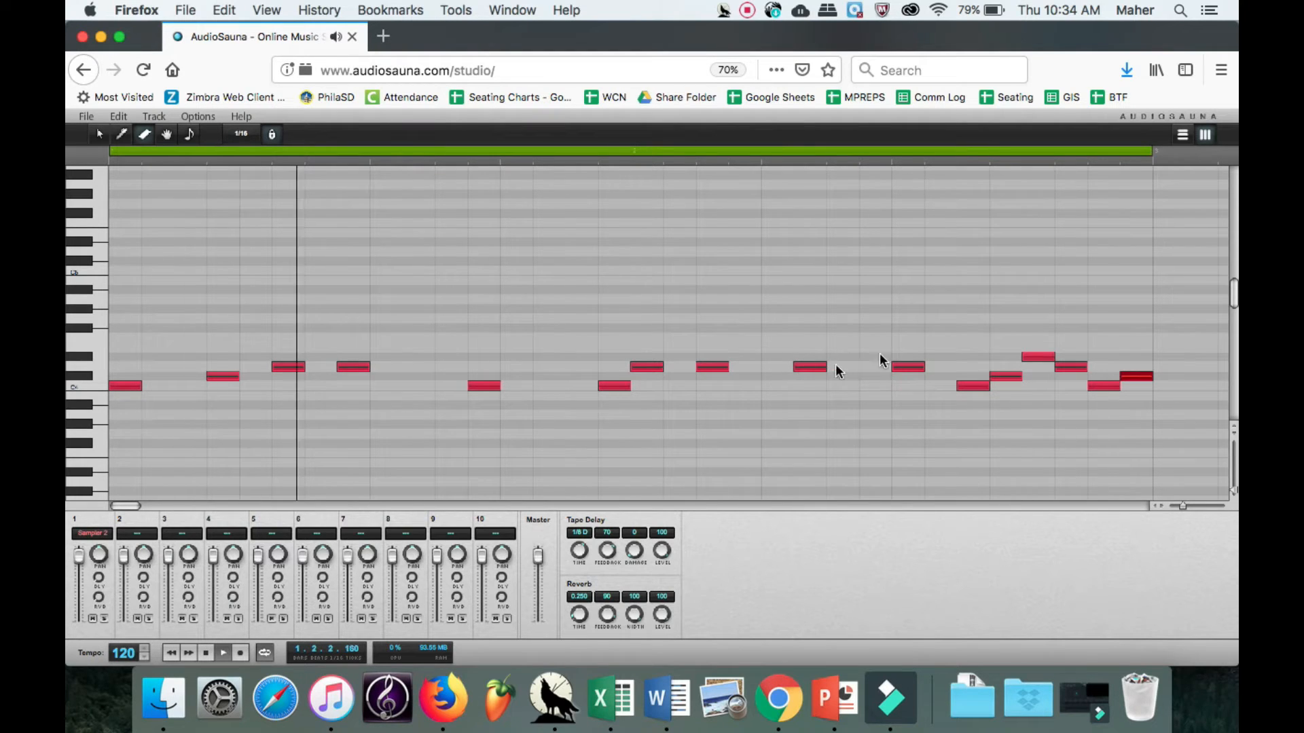
pyautogui.click(905, 369)
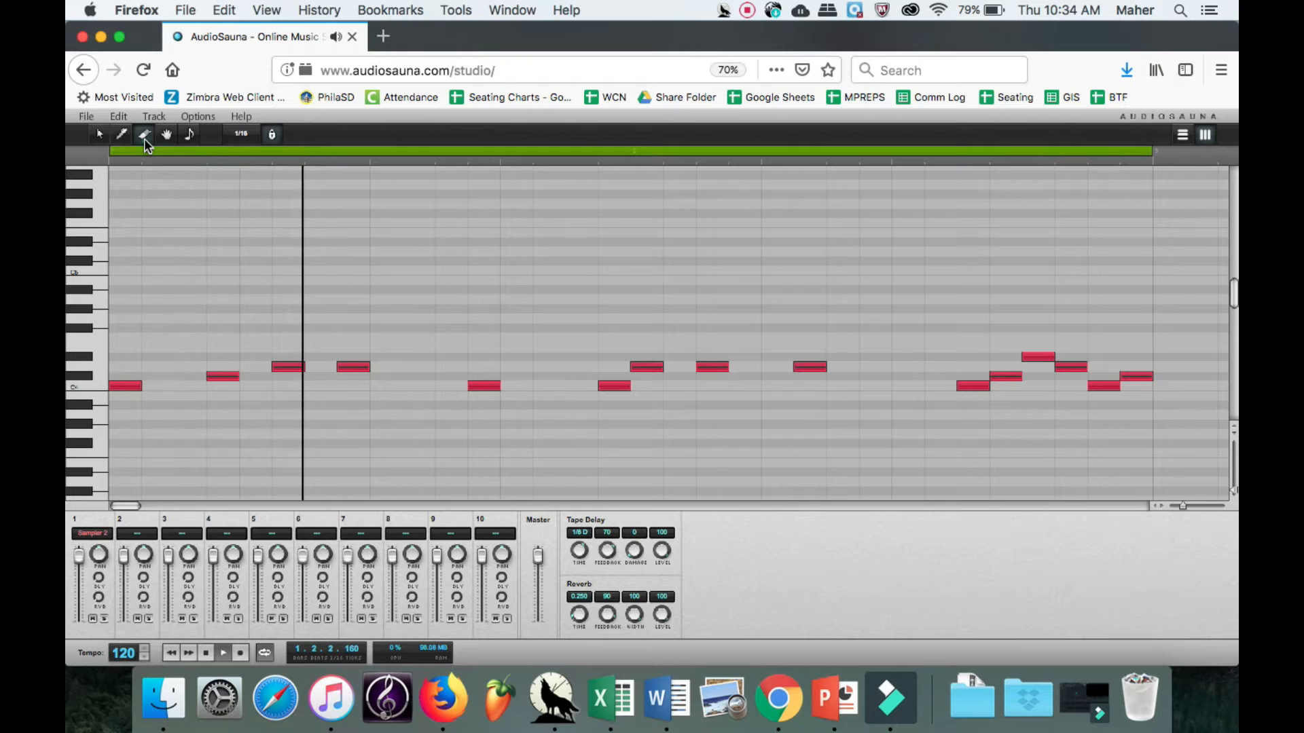
pyautogui.click(1039, 358)
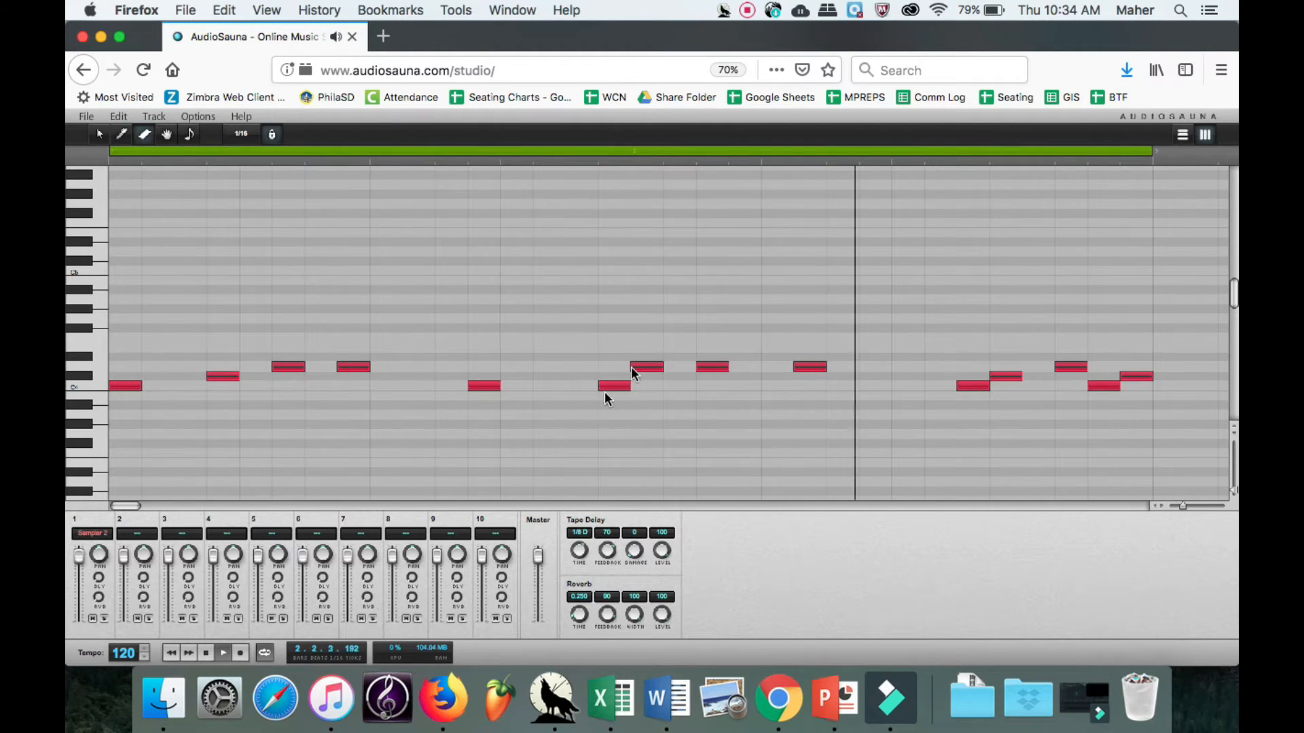
pyautogui.moveTo(619, 396)
pyautogui.mouseDown()
pyautogui.moveTo(663, 369)
pyautogui.moveTo(1144, 325)
pyautogui.mouseUp()
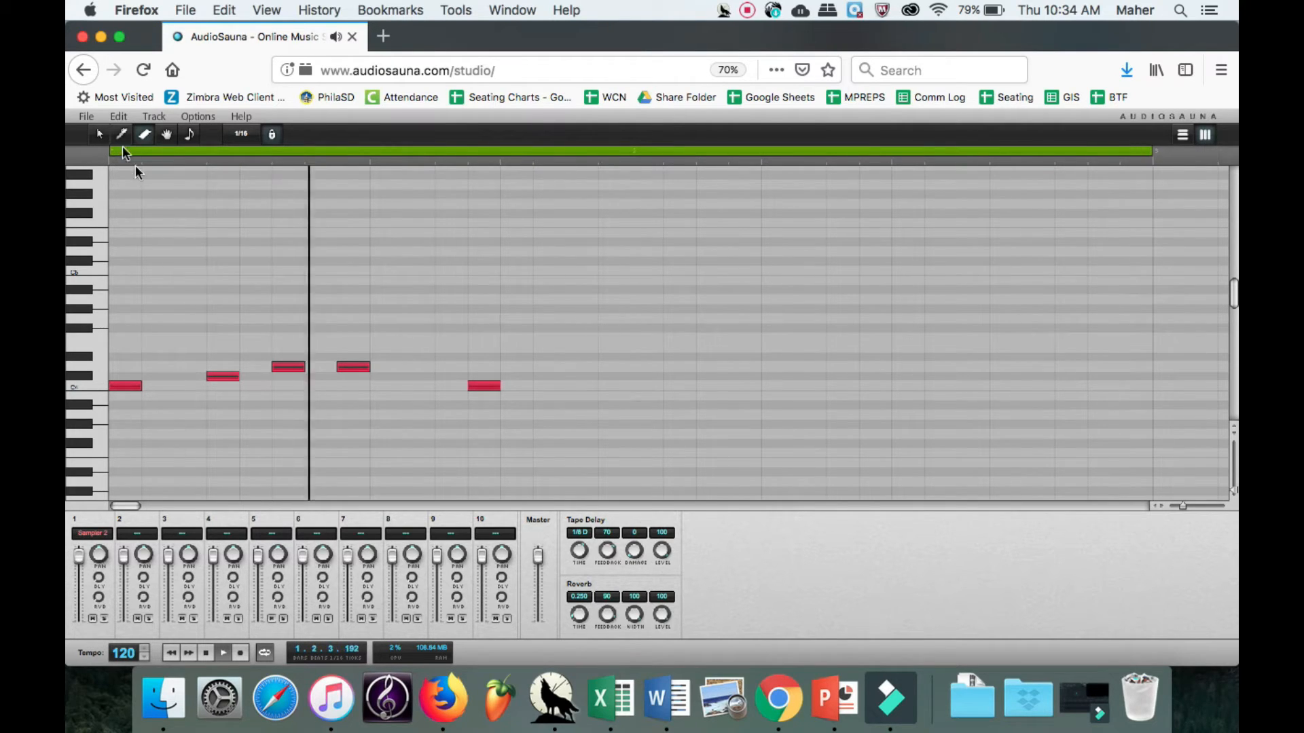
# Finish bar 1 with a C-sharp note on step 15 and a D note on step 16.
pyautogui.click(122, 134)
pyautogui.click(571, 374)
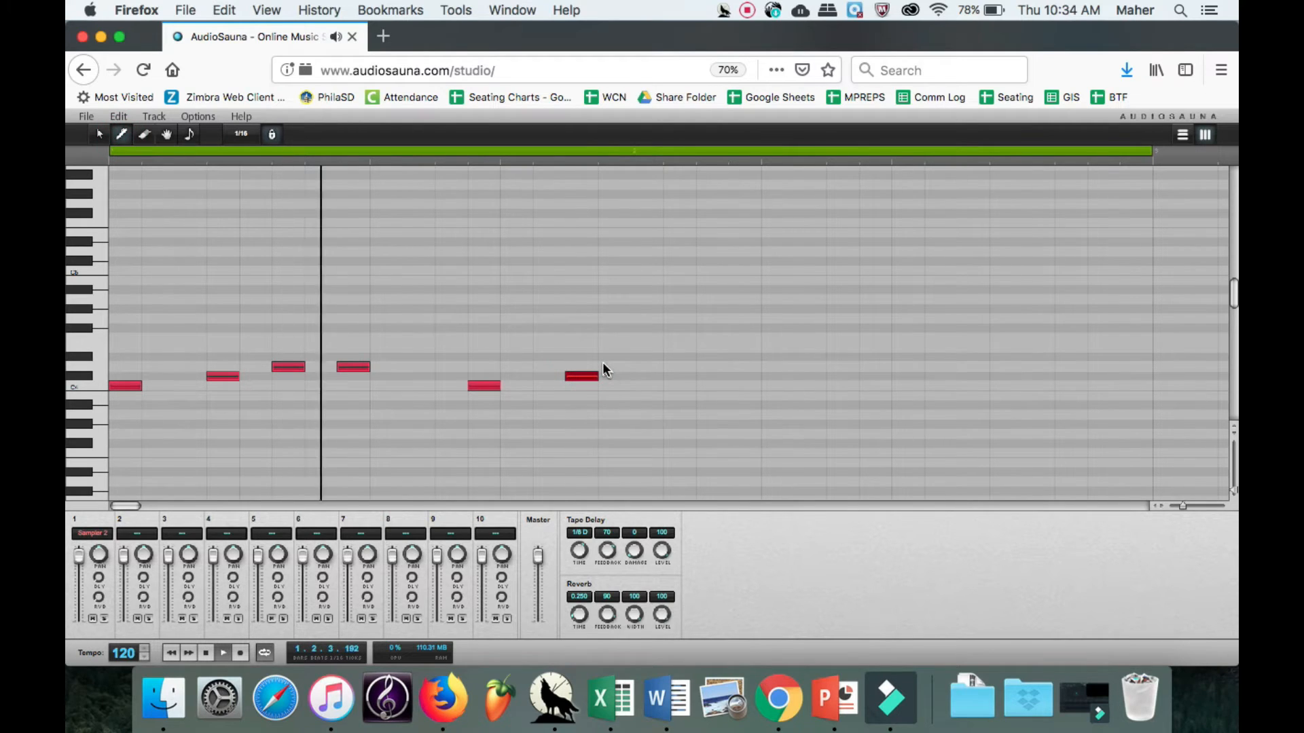
pyautogui.click(603, 366)
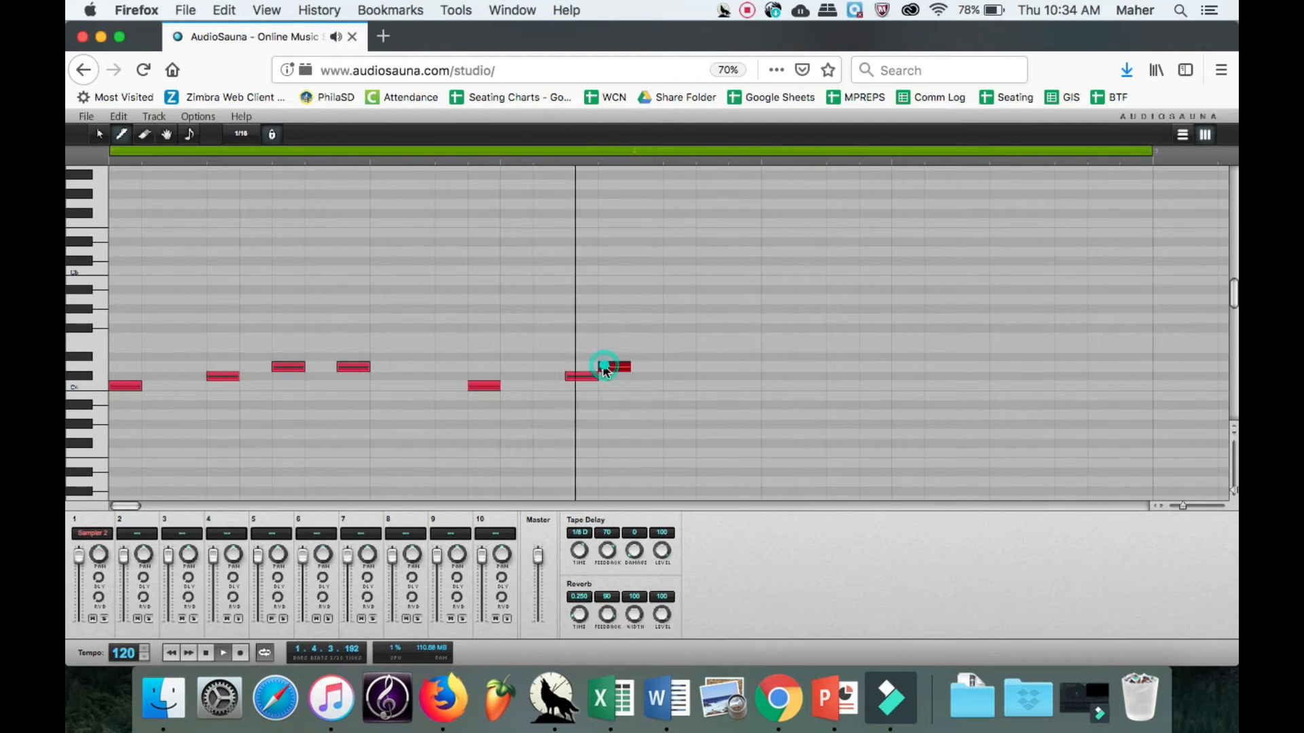
# Stop playback and try to copy all the bar 1 notes and paste them at the start of bar 2.
pyautogui.click(99, 135)
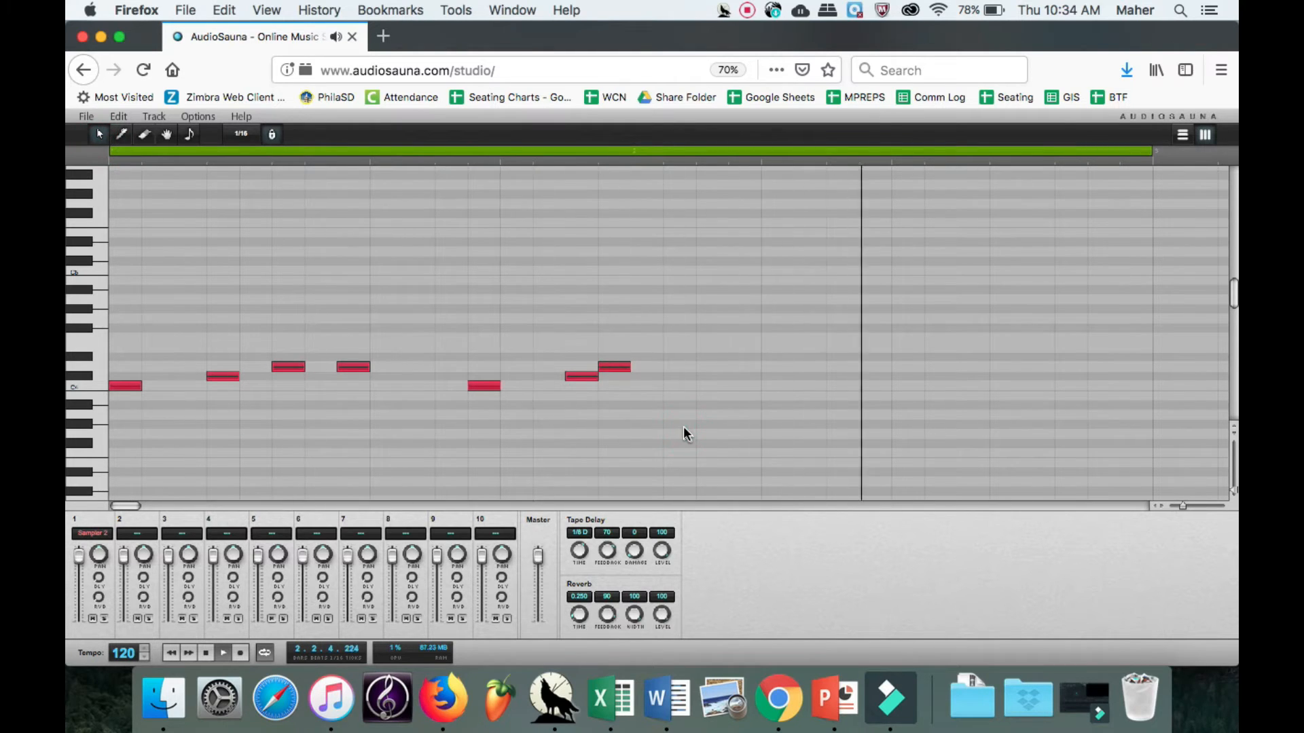
pyautogui.click(643, 430)
pyautogui.moveTo(644, 429); pyautogui.dragTo(76, 251)
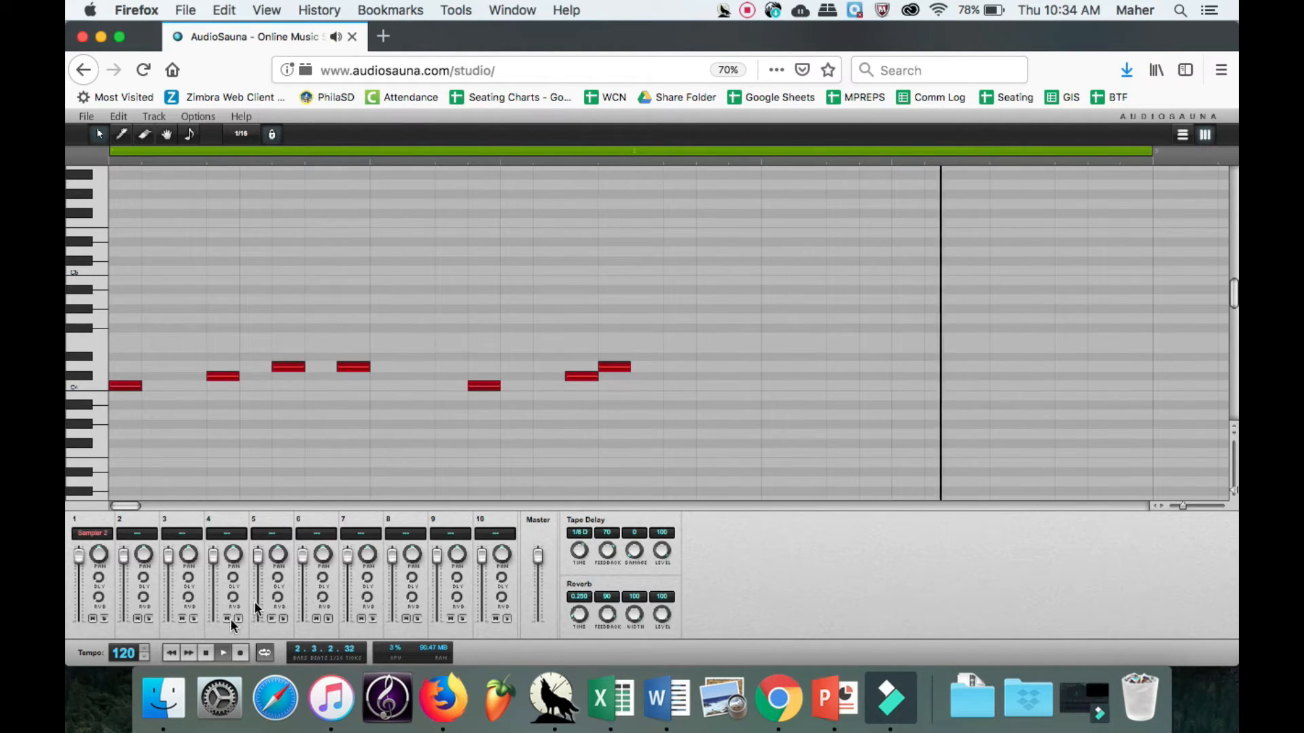
pyautogui.click(207, 653)
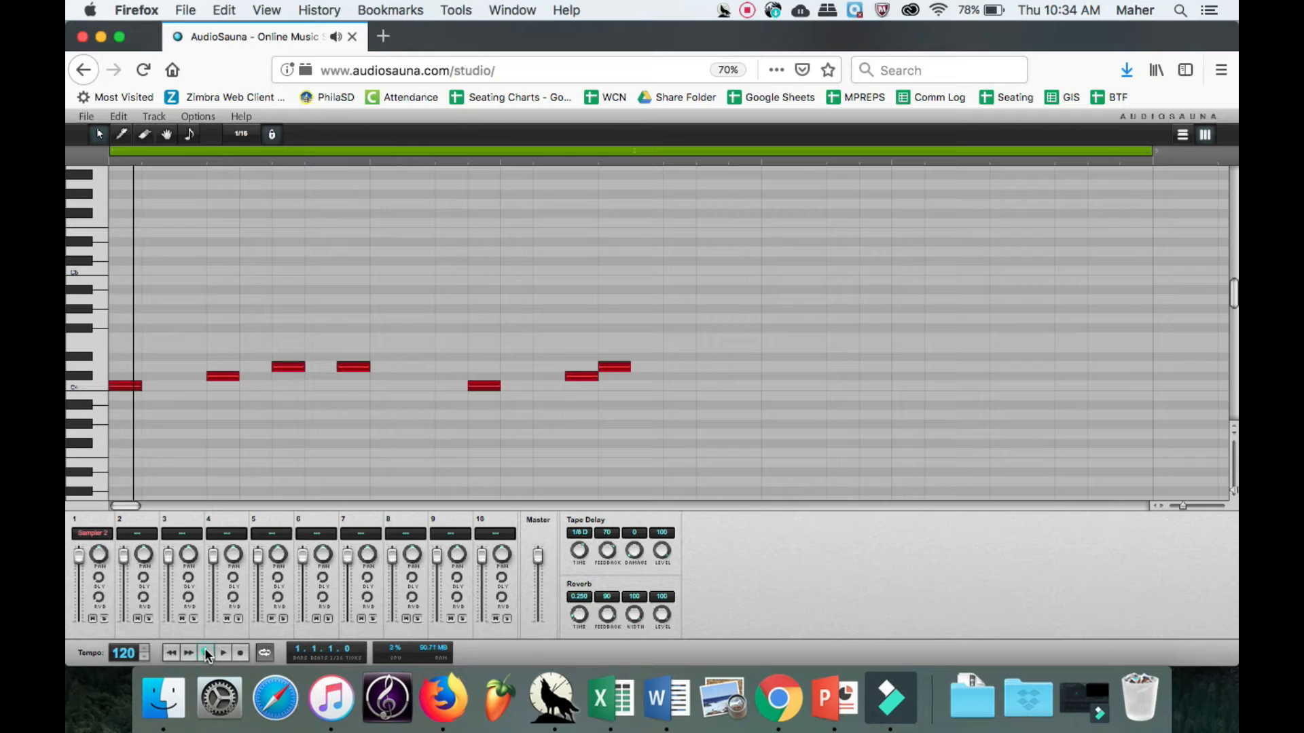
pyautogui.click(633, 153)
pyautogui.click(634, 162)
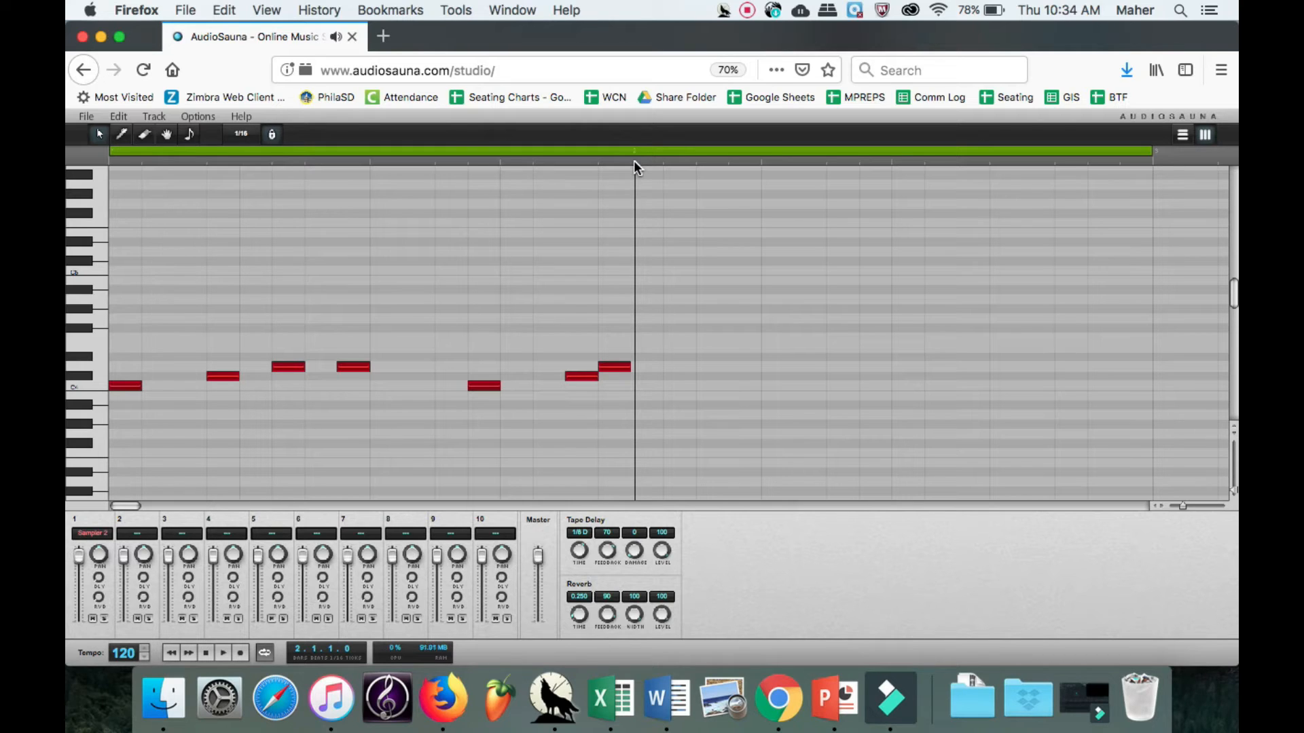
pyautogui.press('super+v')
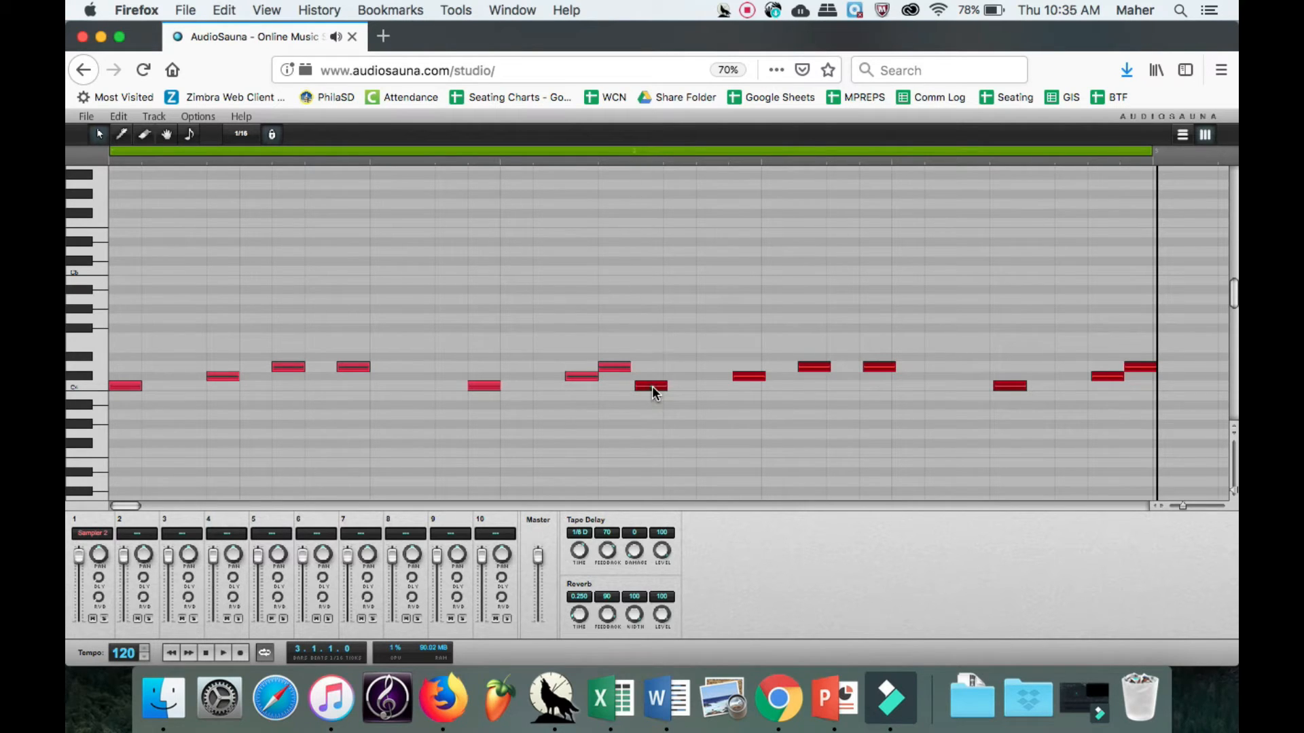
# Erase all the pasted notes after bar 1.
pyautogui.moveTo(645, 386)
pyautogui.mouseDown()
pyautogui.moveTo(613, 385)
pyautogui.moveTo(635, 391)
pyautogui.mouseUp()
pyautogui.click(150, 134)
pyautogui.moveTo(650, 402)
pyautogui.mouseDown()
pyautogui.moveTo(721, 399)
pyautogui.moveTo(794, 364)
pyautogui.moveTo(1140, 328)
pyautogui.mouseUp()
# Copy the whole bar 1 pattern and paste it consecutively into bars 2 to 5, starting exactly where the last note ends.
pyautogui.click(102, 135)
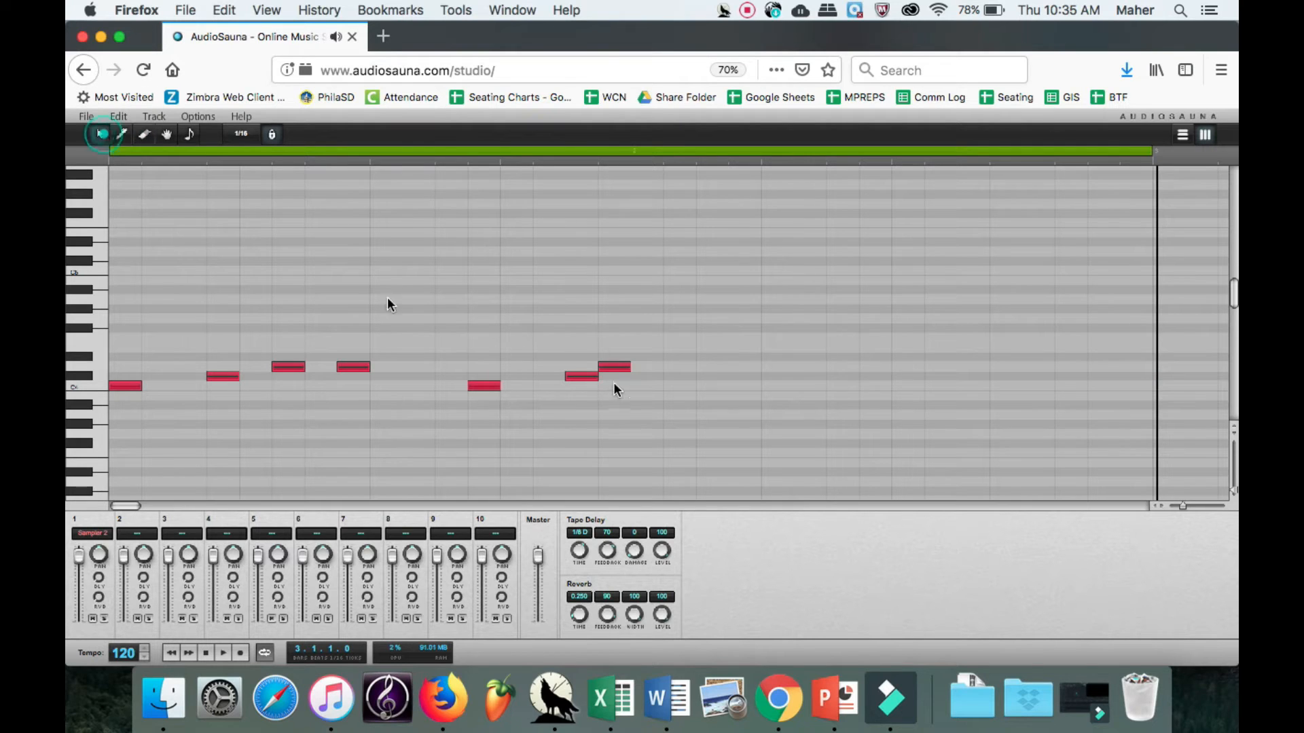
pyautogui.moveTo(655, 421); pyautogui.dragTo(98, 273)
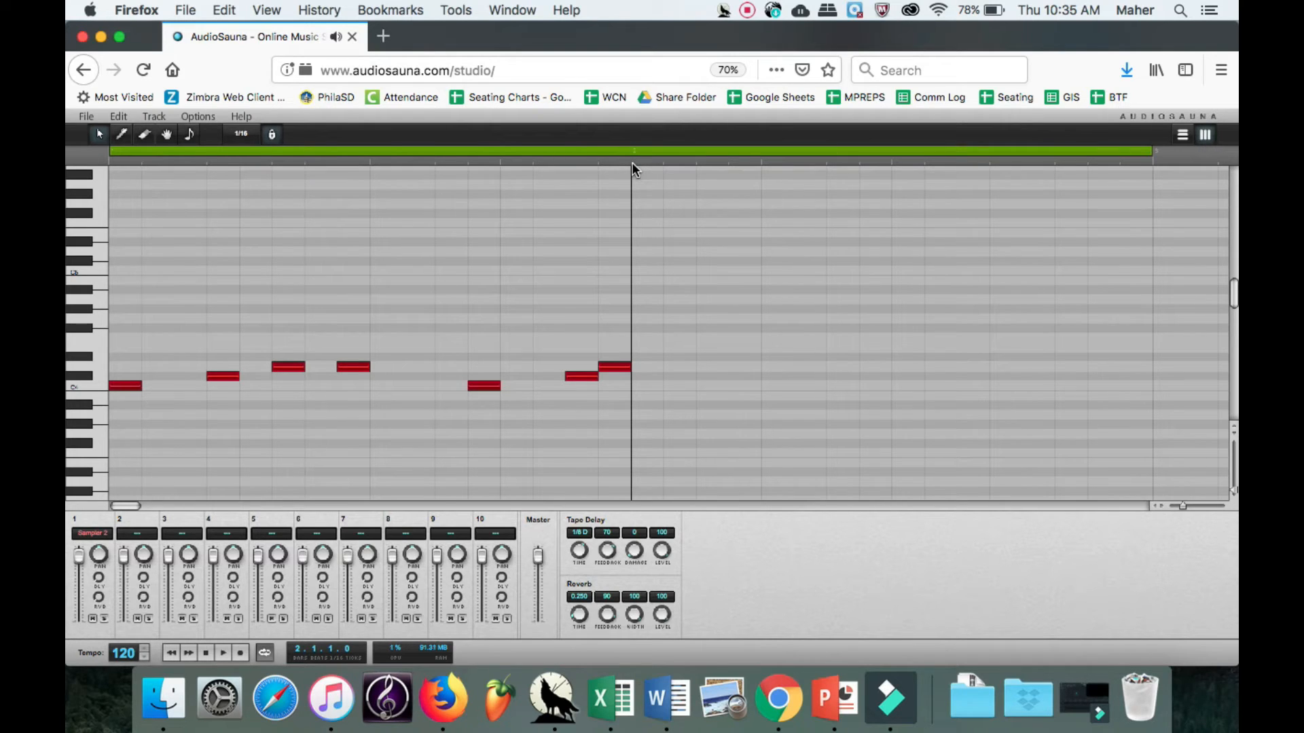
pyautogui.hotkey('ctrl', 'd')
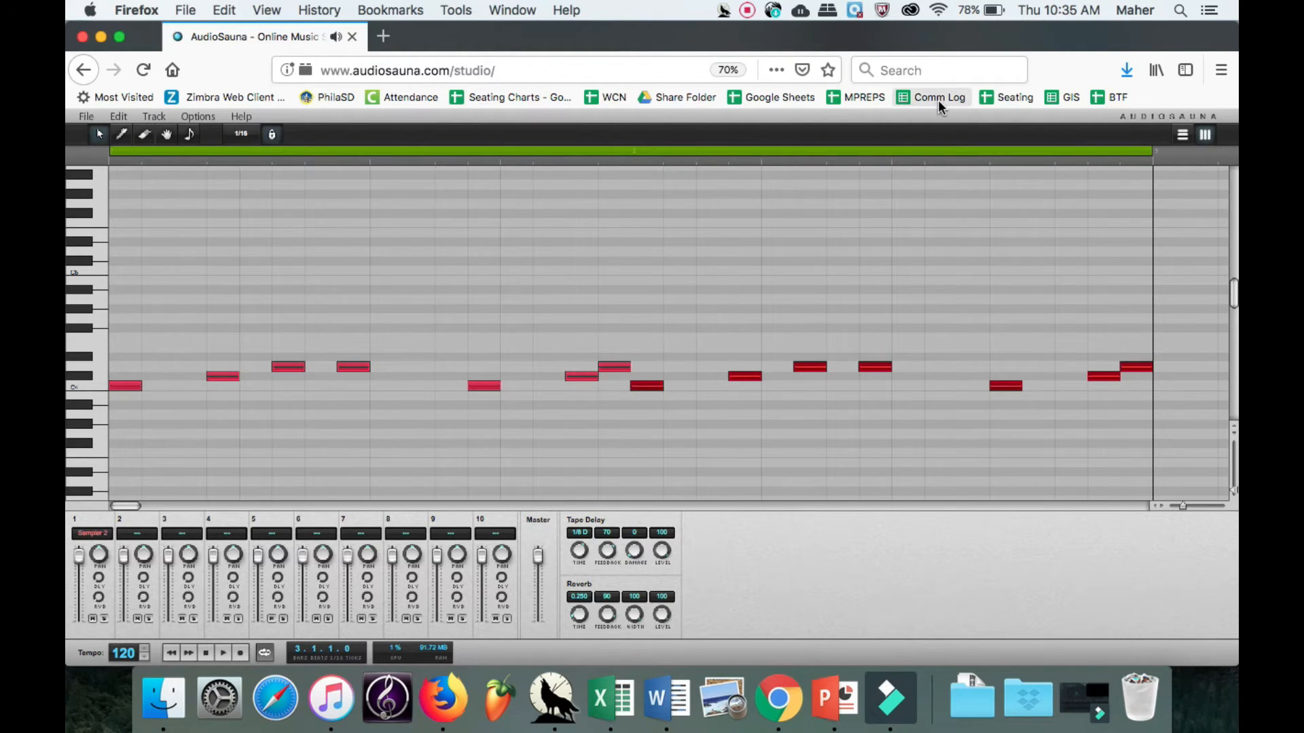
pyautogui.press('super+v')
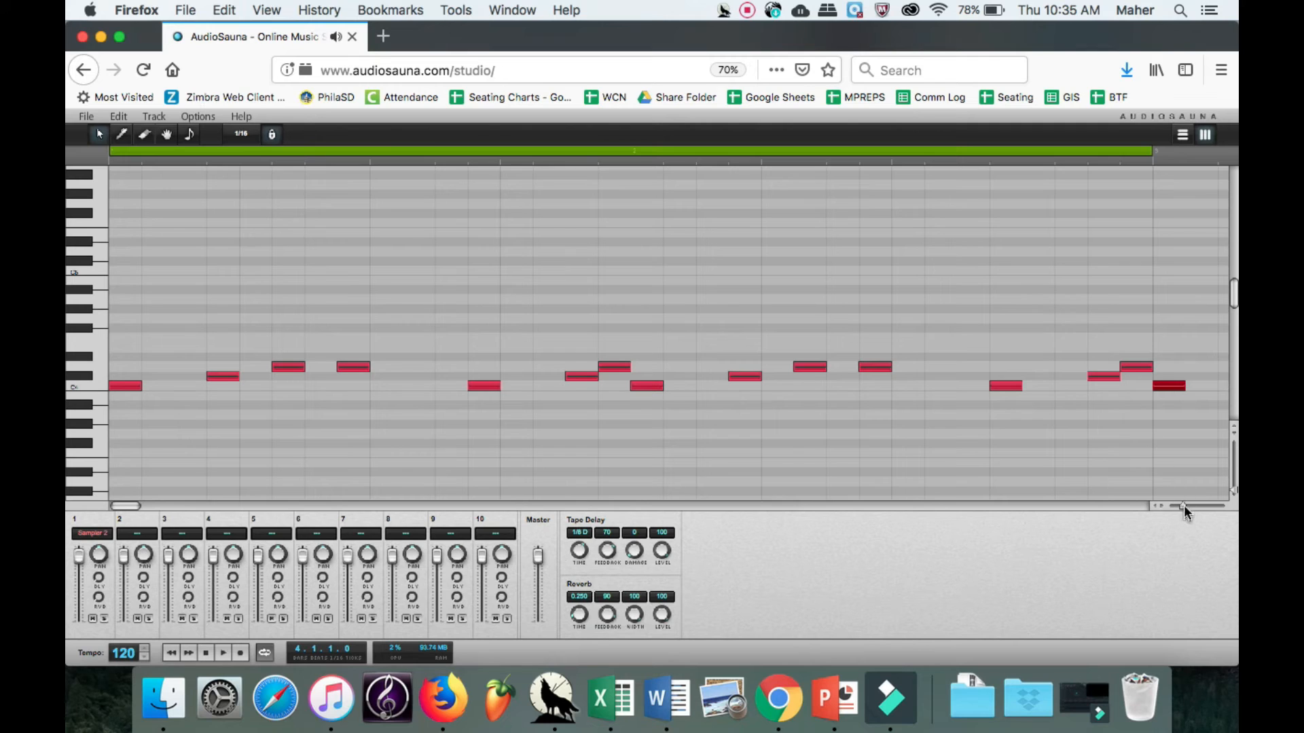
pyautogui.moveTo(1184, 506); pyautogui.dragTo(1175, 507)
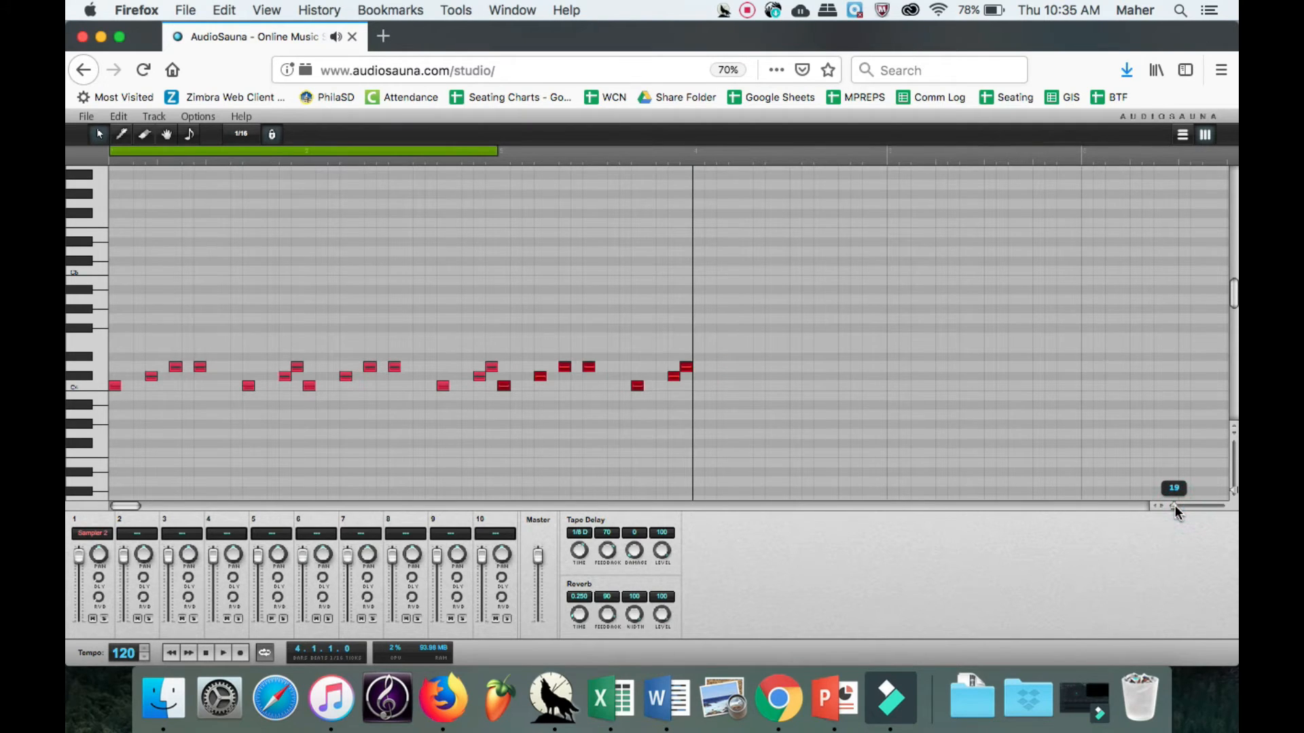
pyautogui.press('super+v')
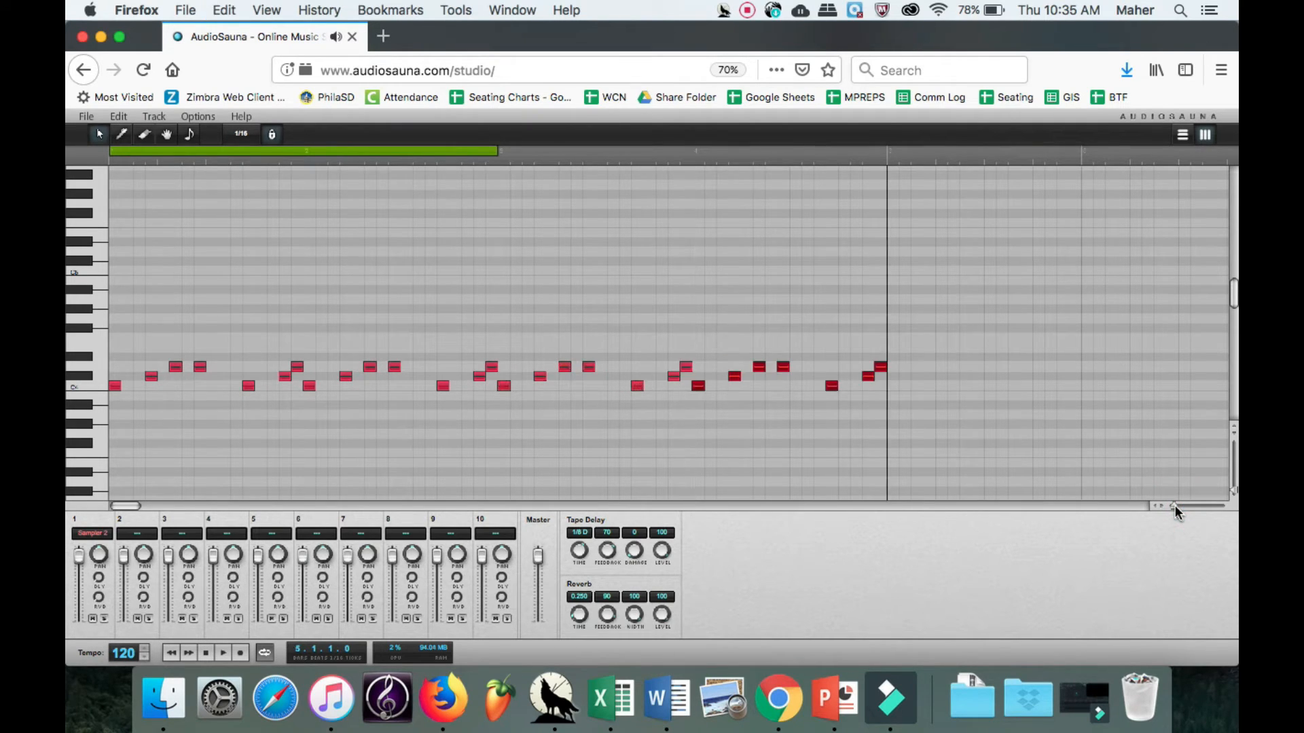
pyautogui.press('super+v')
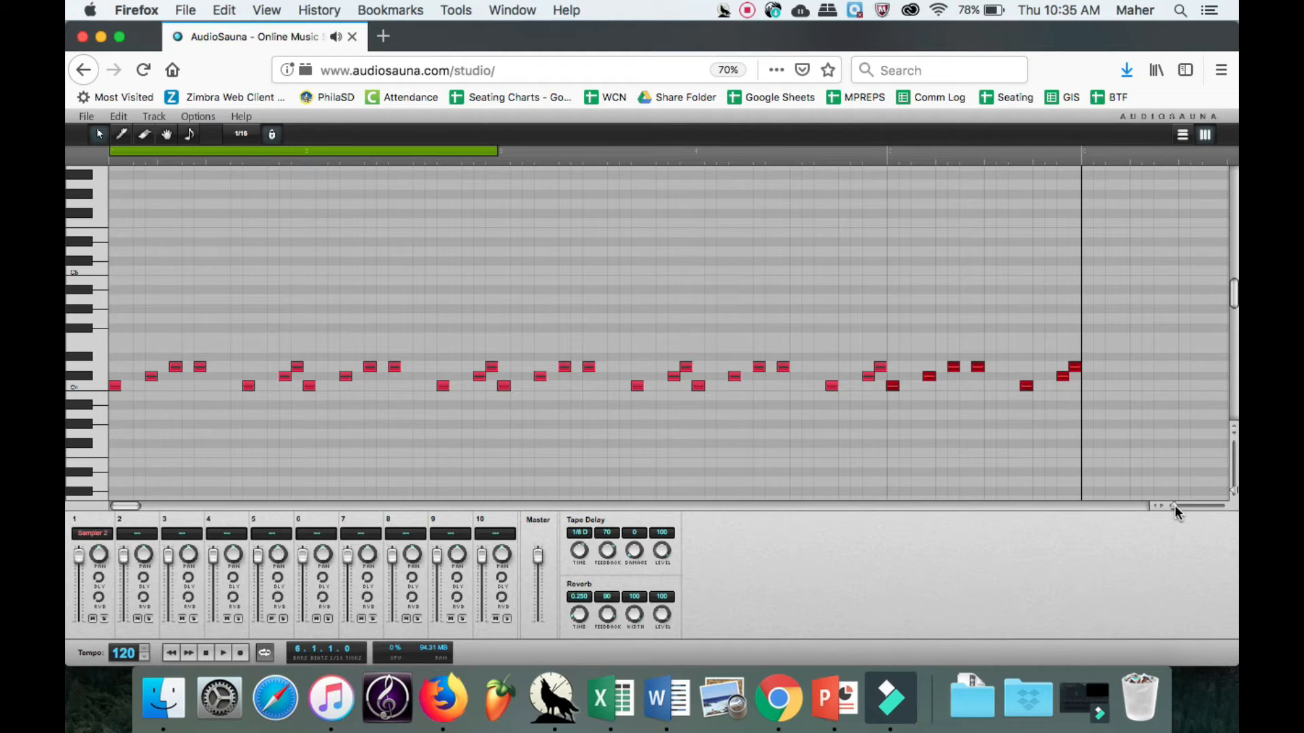
# Extend the loop region to the end of bar 5 and paste the pattern again into bar 6.
pyautogui.click(771, 150)
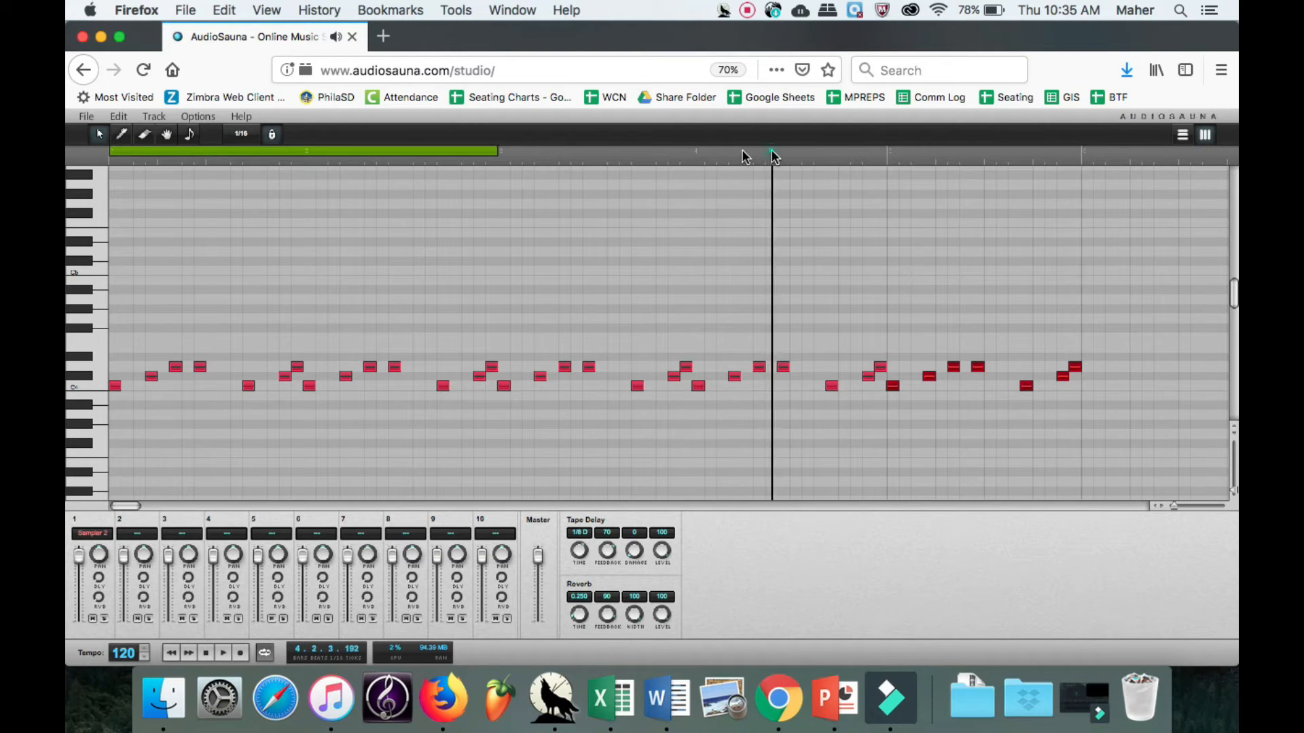
pyautogui.moveTo(494, 153); pyautogui.dragTo(997, 155)
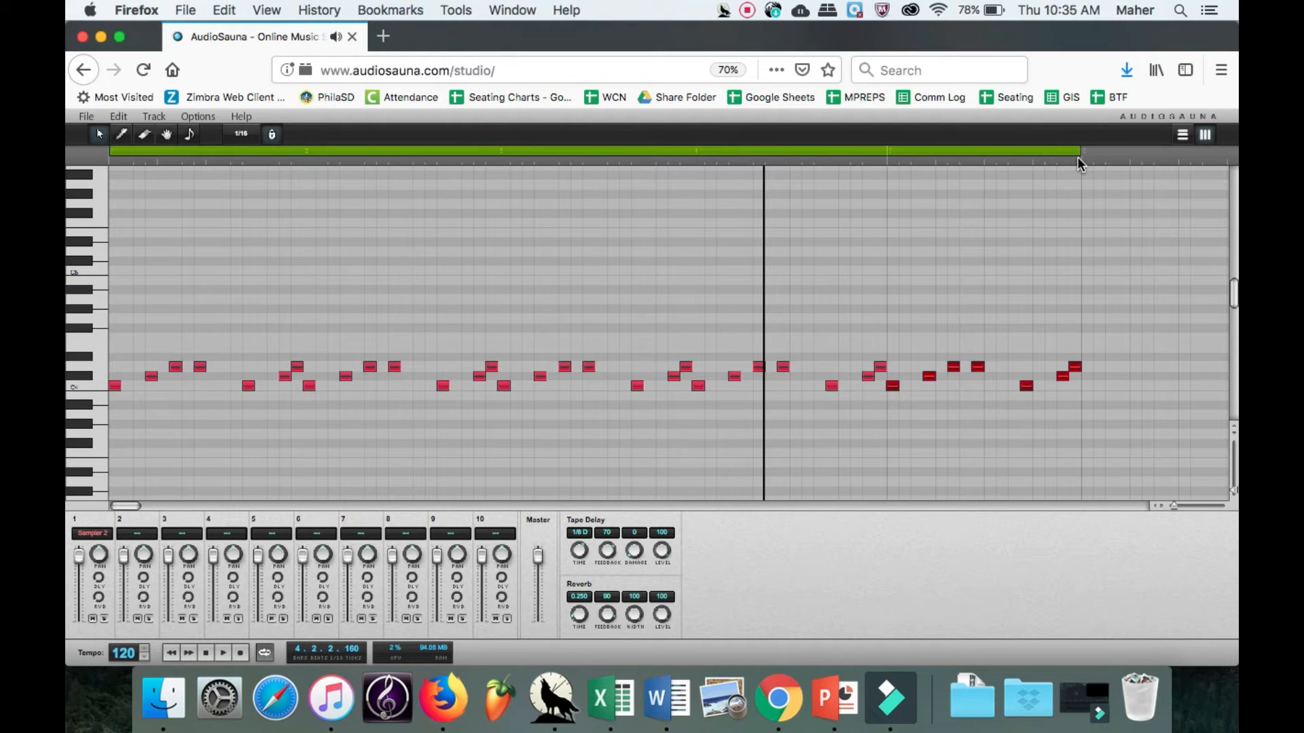
pyautogui.moveTo(128, 504); pyautogui.dragTo(141, 504)
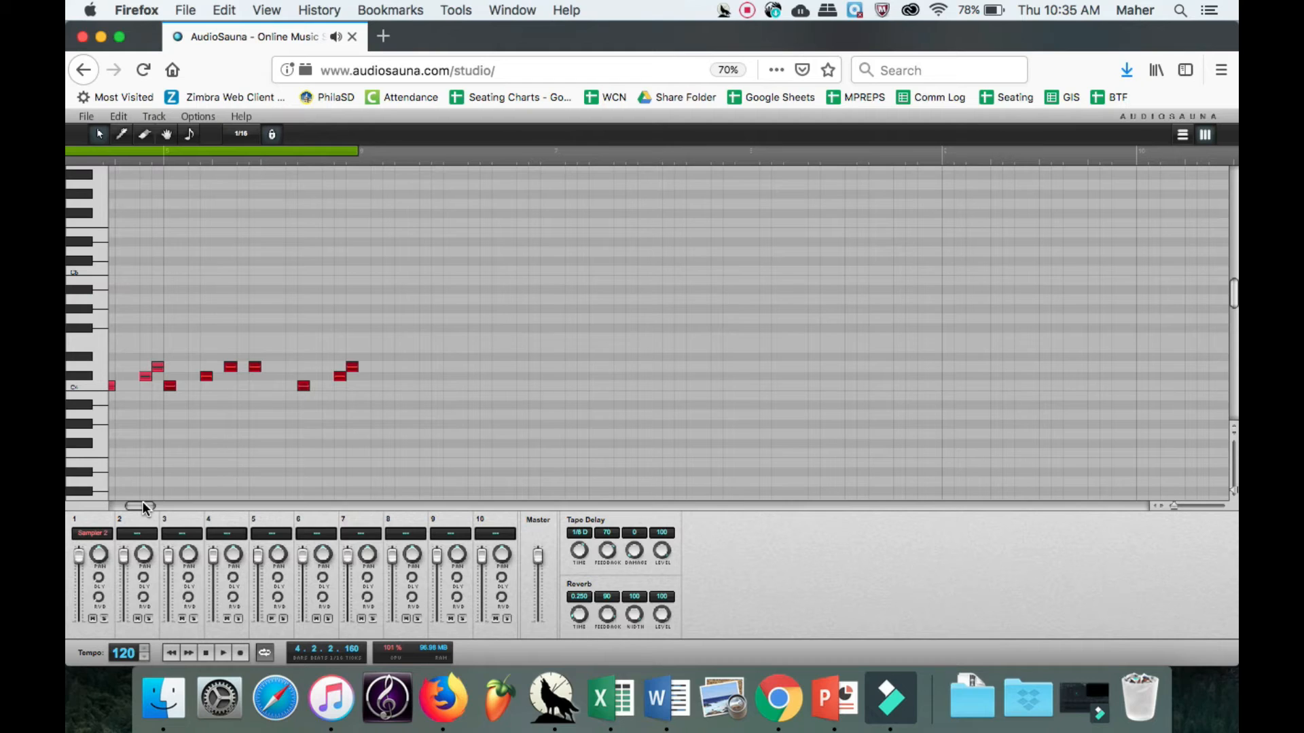
pyautogui.click(359, 150)
pyautogui.press('super+v')
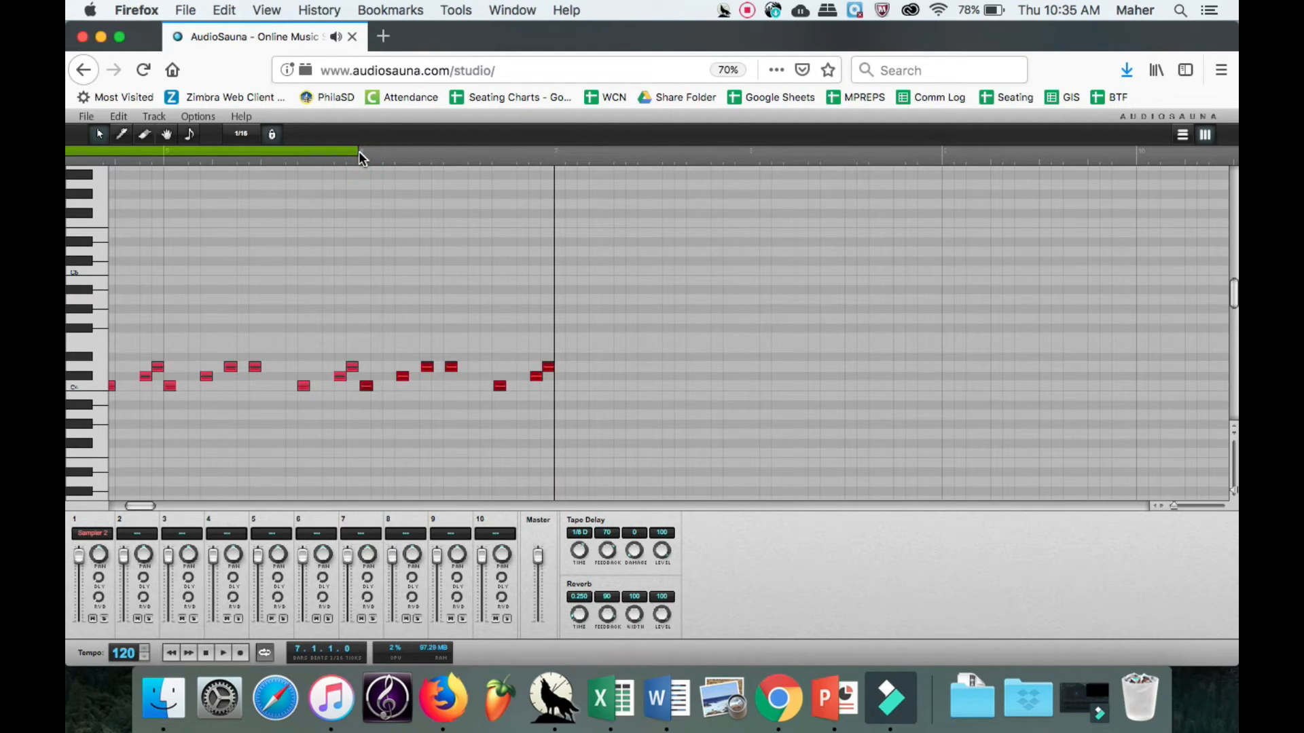
# Paste the bar pattern into bars 7 and 8, and extend the loop region to the end of bar 8.
pyautogui.press('super+v')
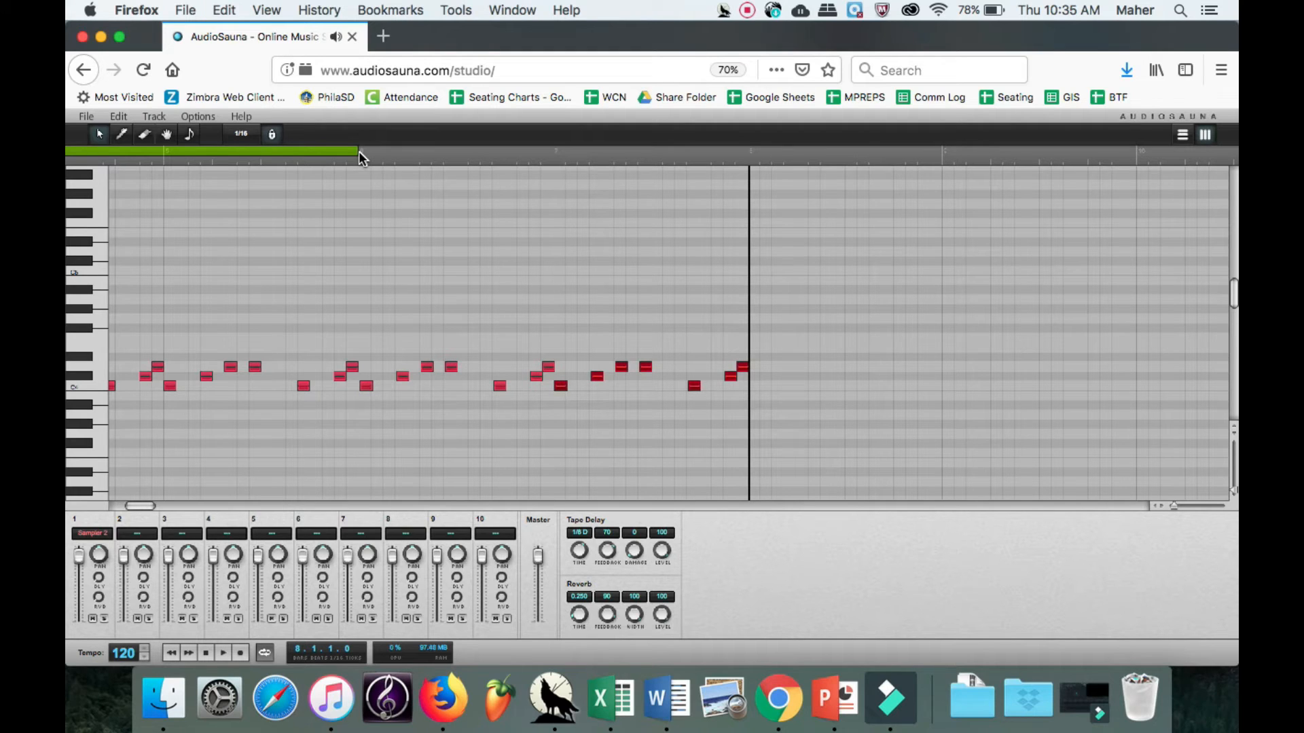
pyautogui.press('super+v')
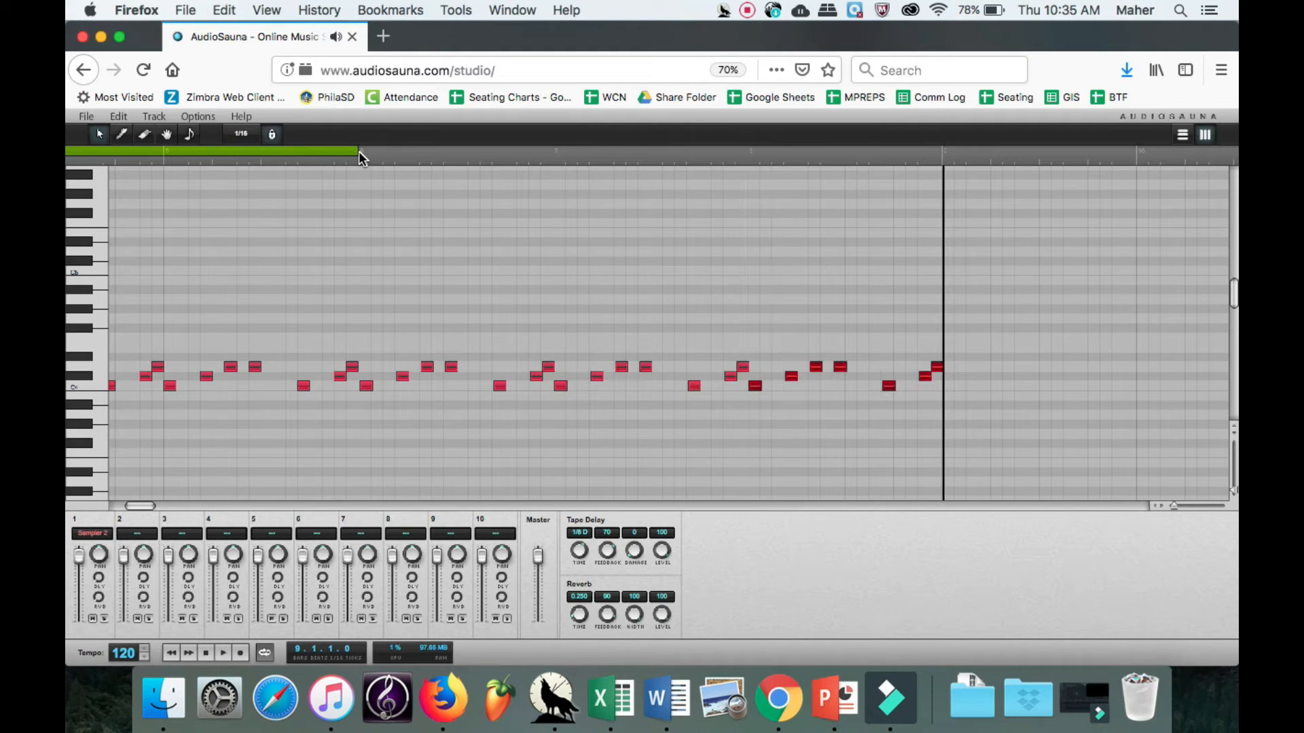
pyautogui.moveTo(356, 158); pyautogui.dragTo(928, 168)
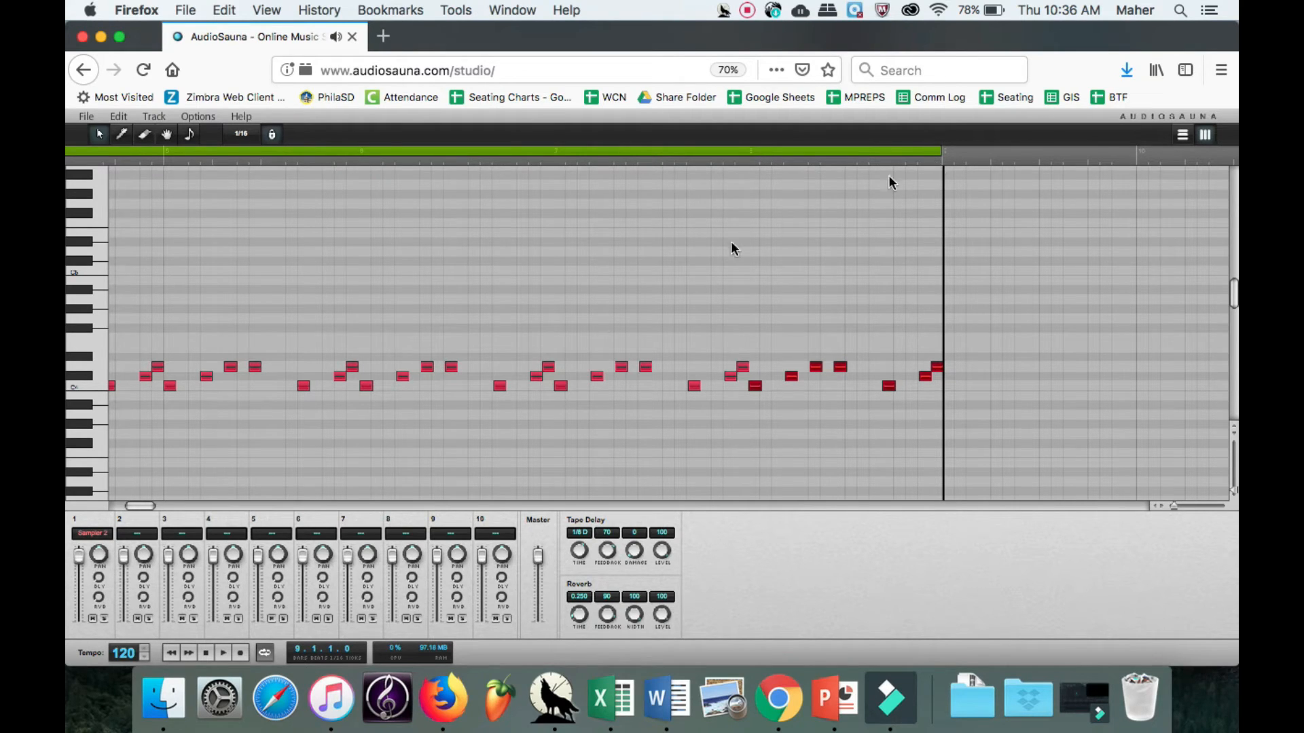
# Try to rewind the song and play back the repeated pattern, then stop playback.
pyautogui.click(168, 650)
pyautogui.click(220, 651)
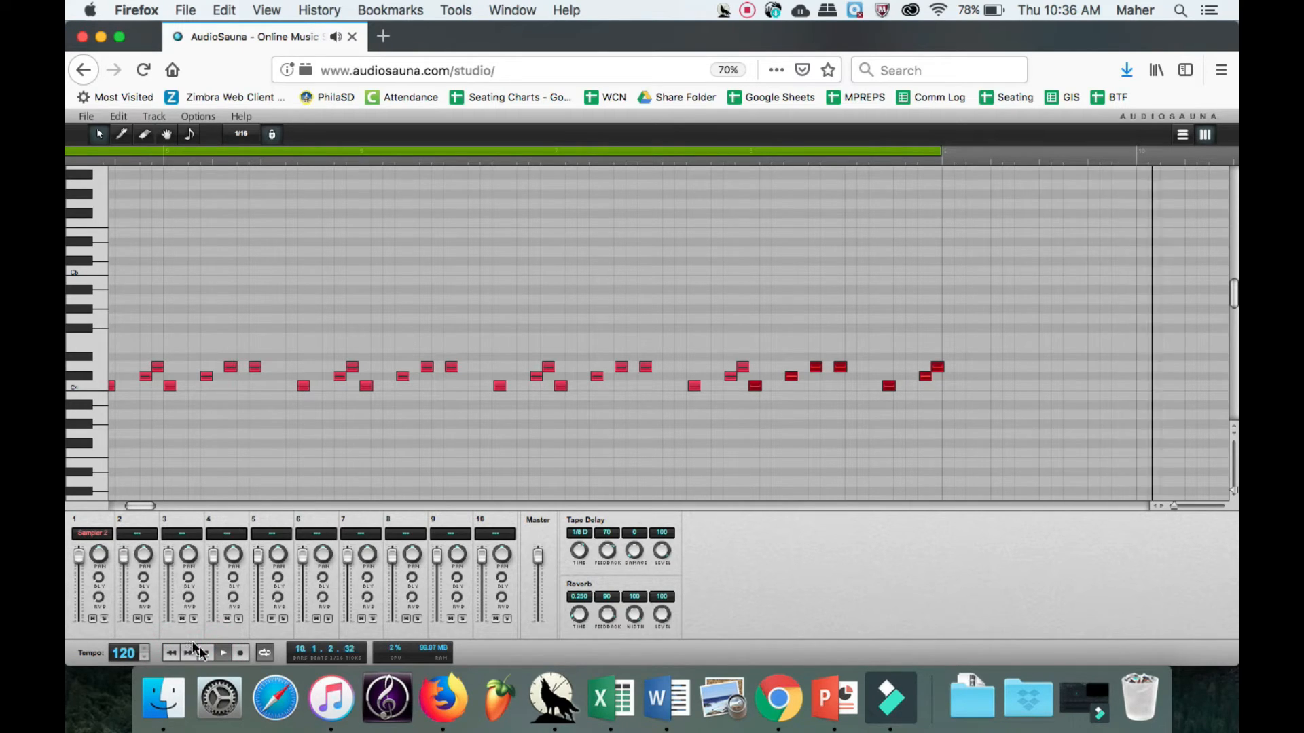
pyautogui.click(204, 654)
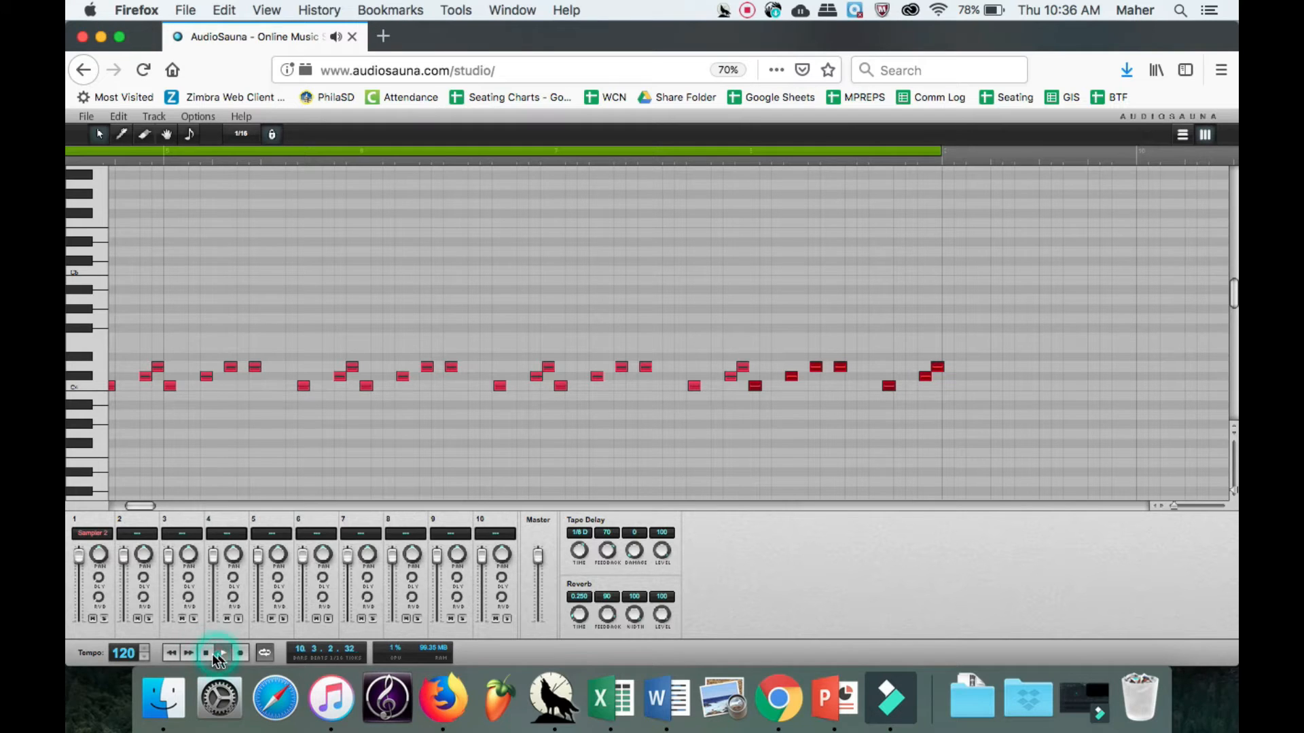
pyautogui.click(173, 653)
pyautogui.click(173, 653)
pyautogui.click(173, 653)
pyautogui.click(172, 654)
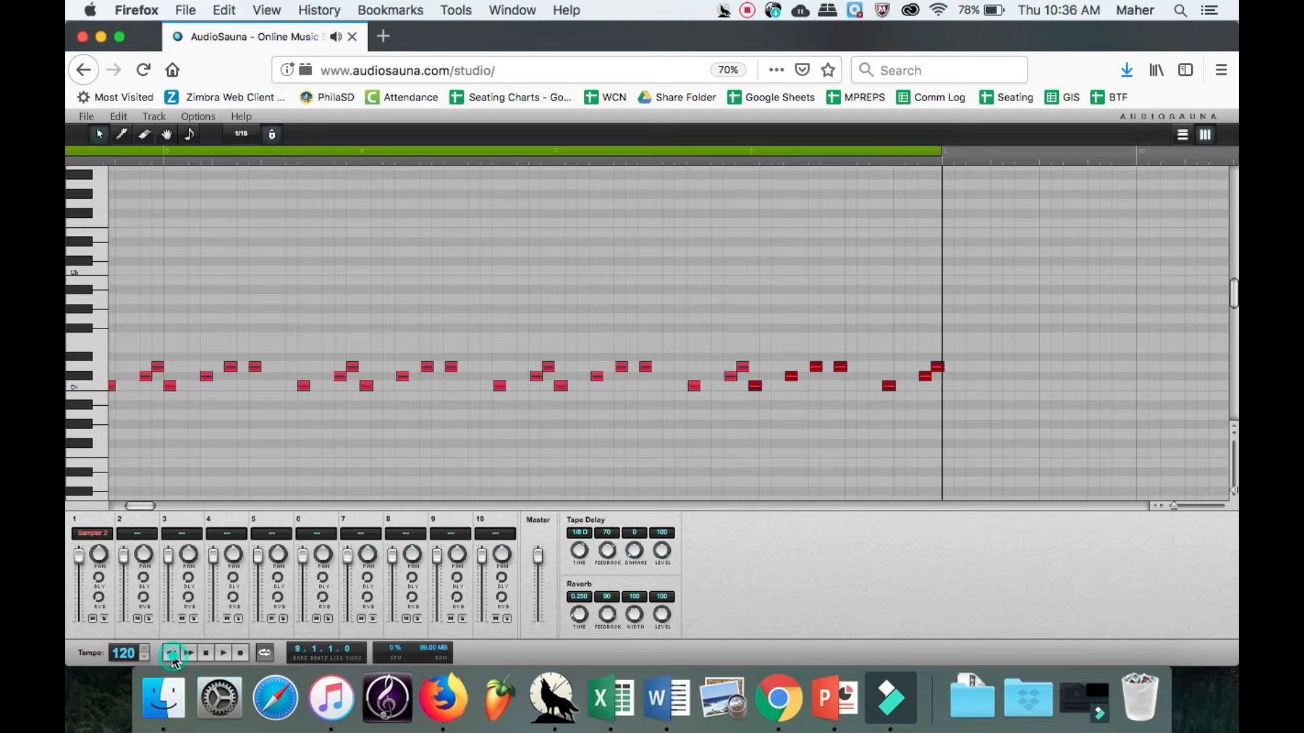
pyautogui.click(221, 650)
pyautogui.click(208, 653)
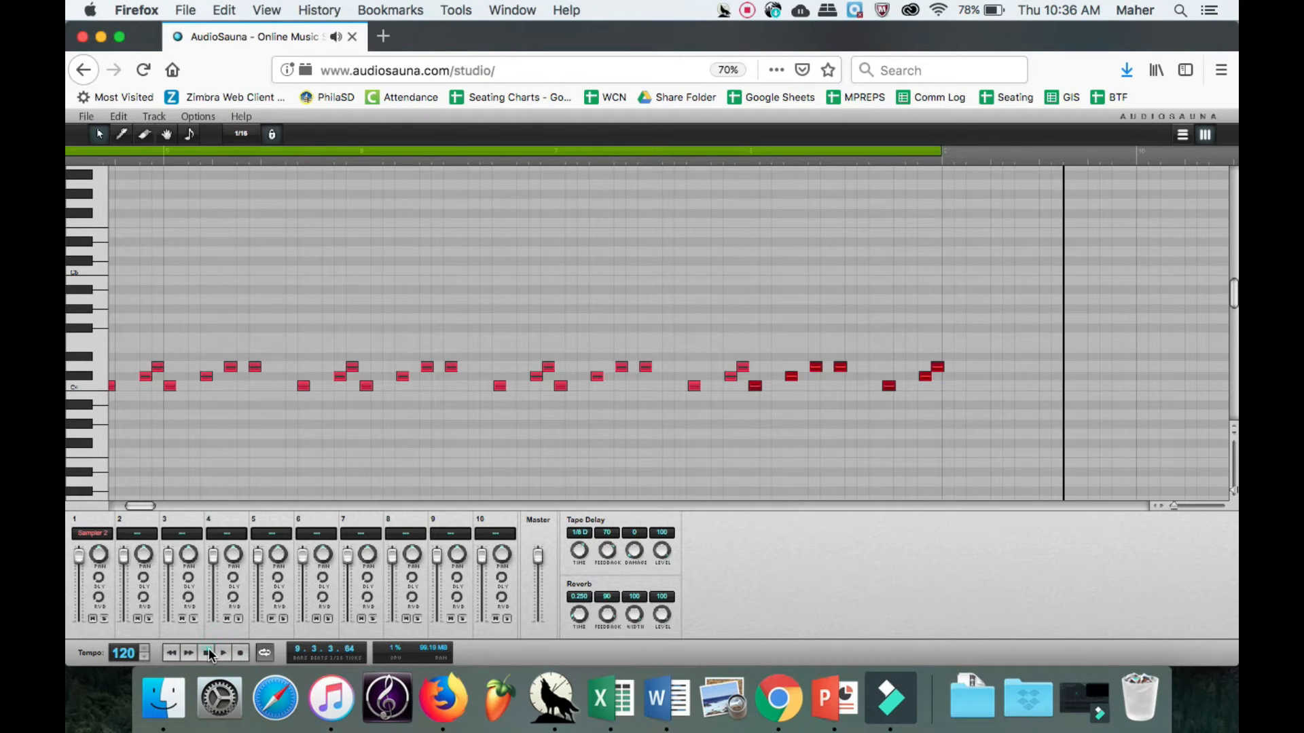
# Stay on the studio page, move the playhead to the start of bar 1 and play the repeated pattern.
pyautogui.hscroll(-5, 207, 193)
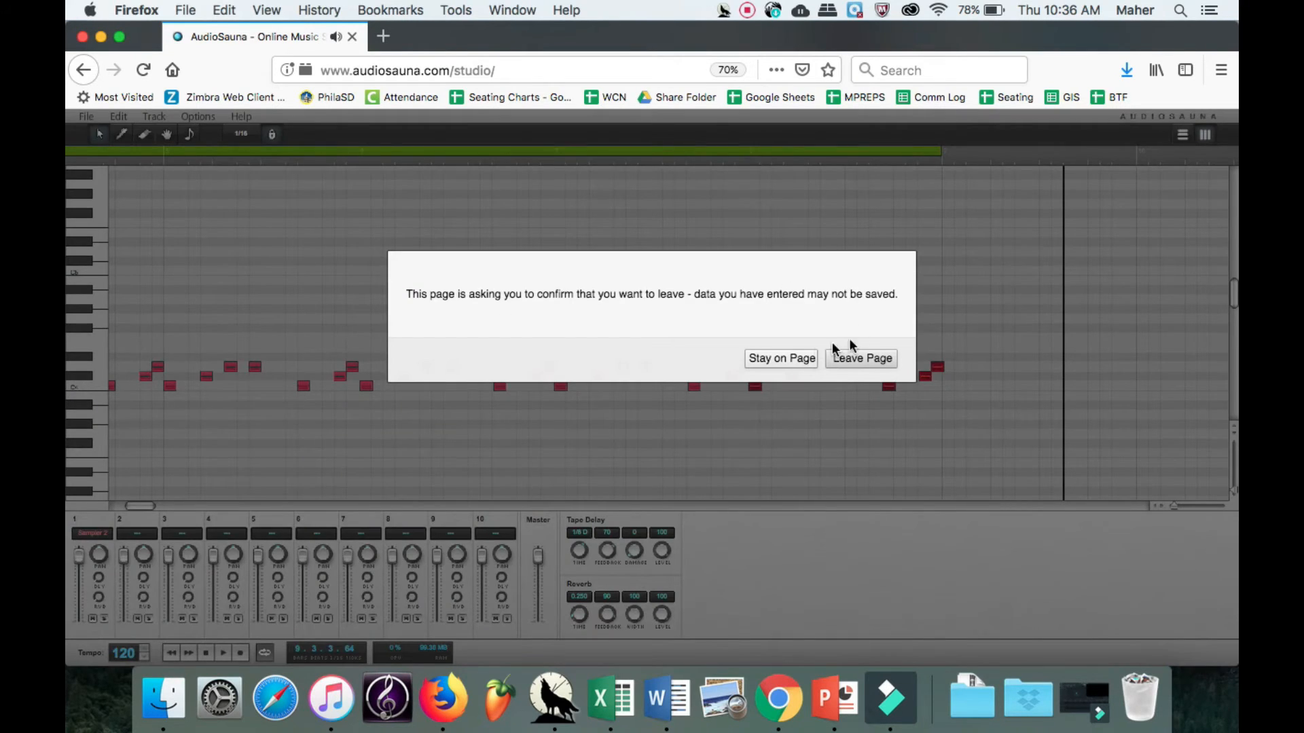
pyautogui.click(787, 359)
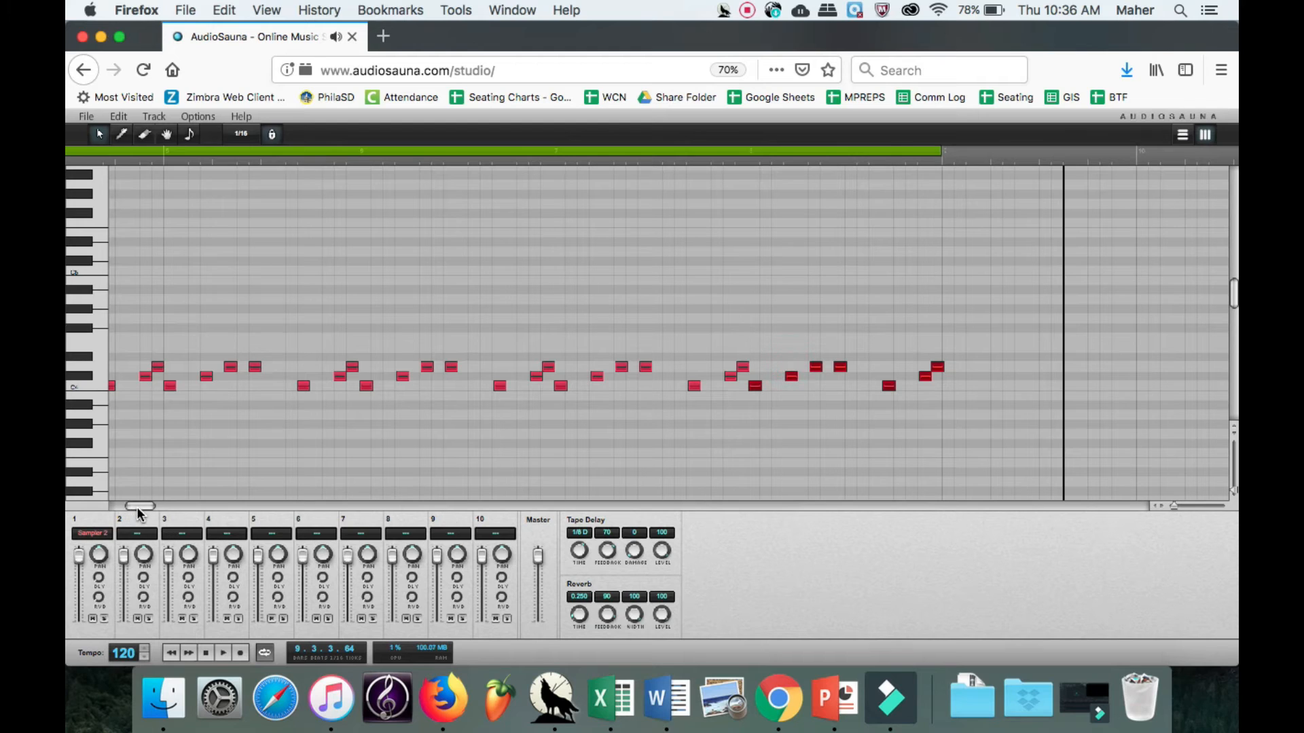
pyautogui.moveTo(136, 507); pyautogui.dragTo(121, 507)
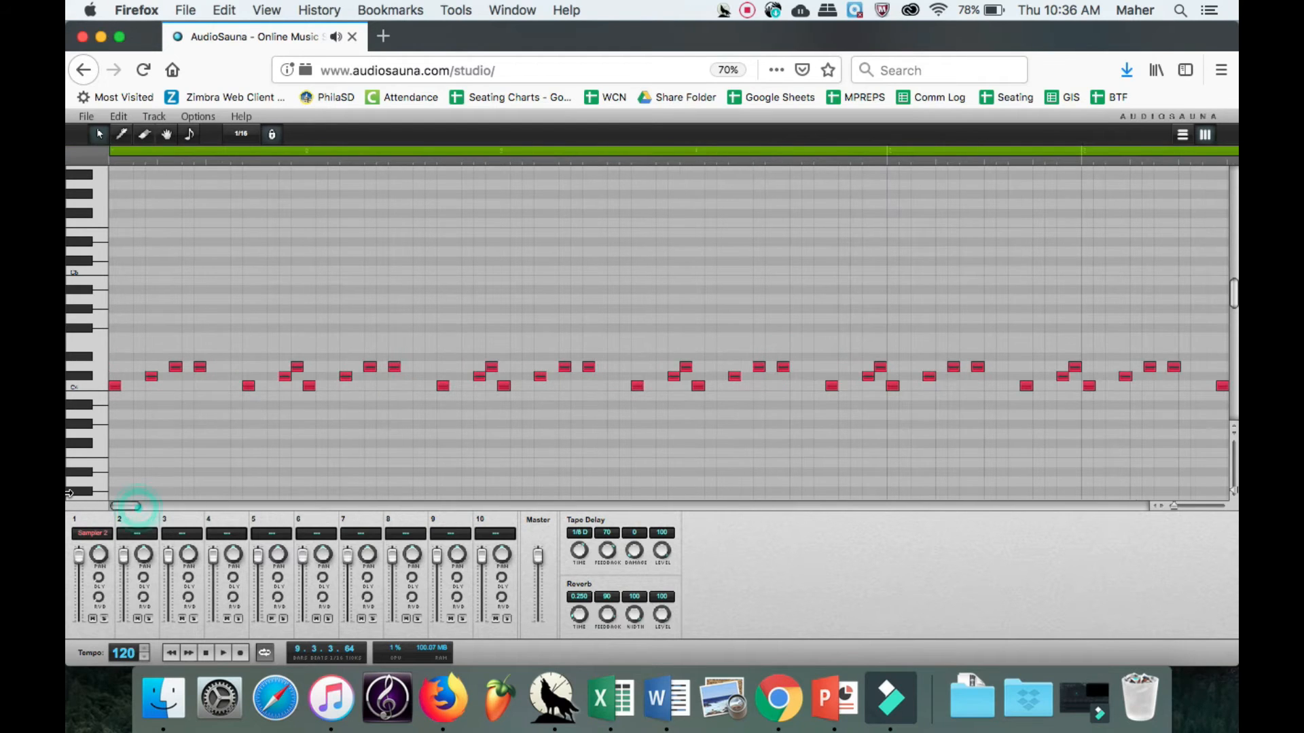
pyautogui.click(110, 160)
pyautogui.click(223, 653)
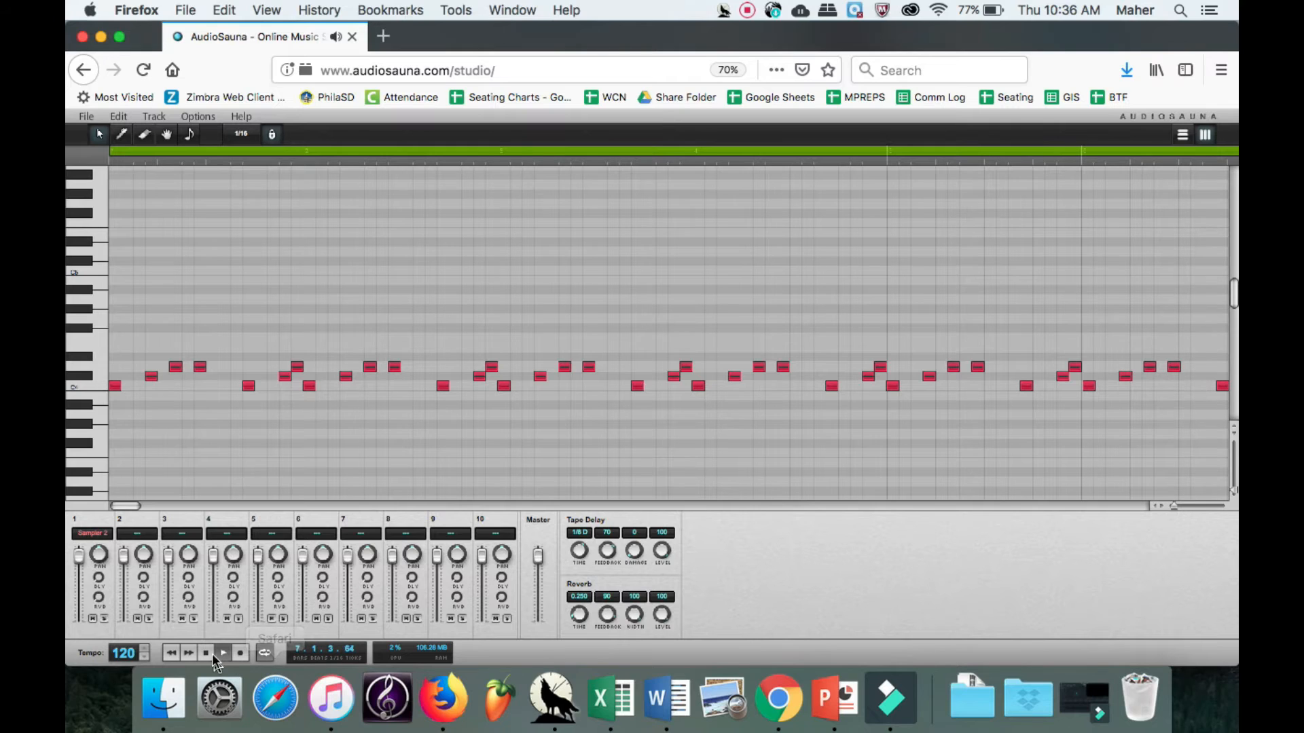
# Lower the song tempo to 92 while the pattern plays, then stop playback.
pyautogui.click(141, 656)
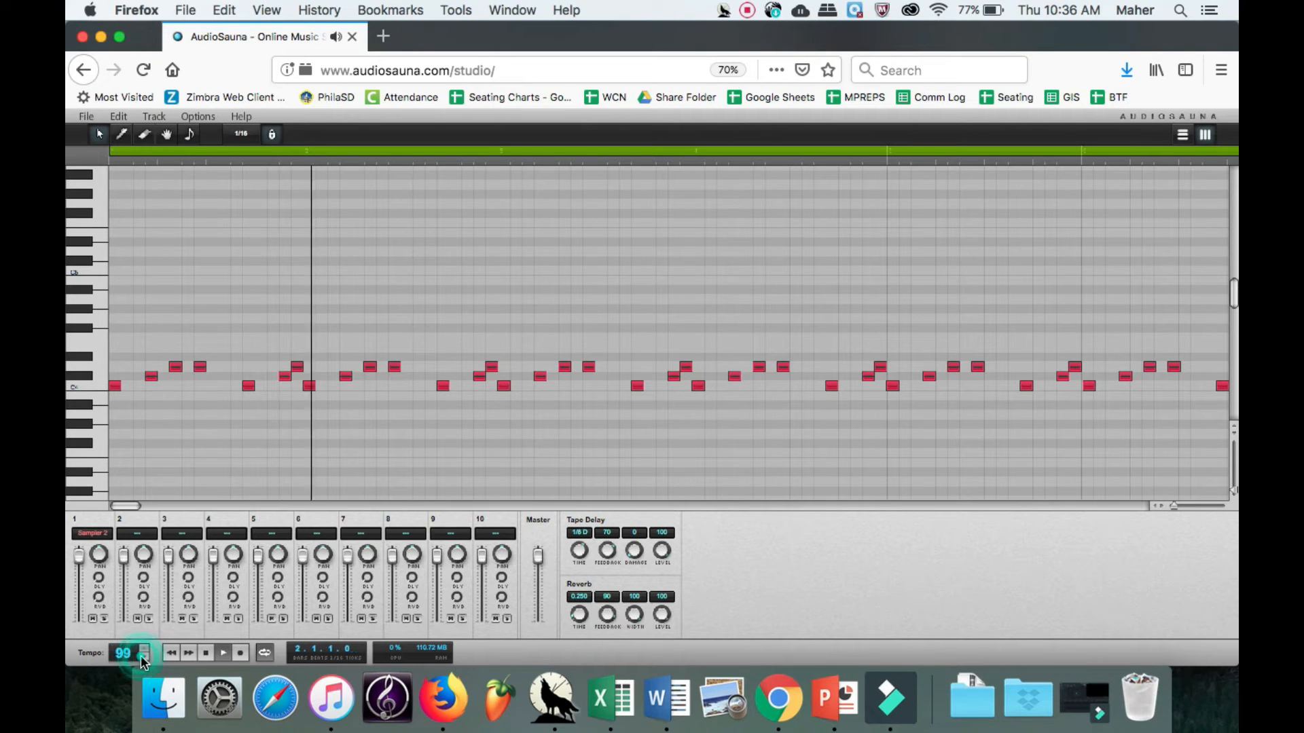
pyautogui.click(141, 657)
pyautogui.click(141, 656)
pyautogui.click(141, 657)
pyautogui.click(141, 657)
pyautogui.click(141, 657)
pyautogui.click(141, 657)
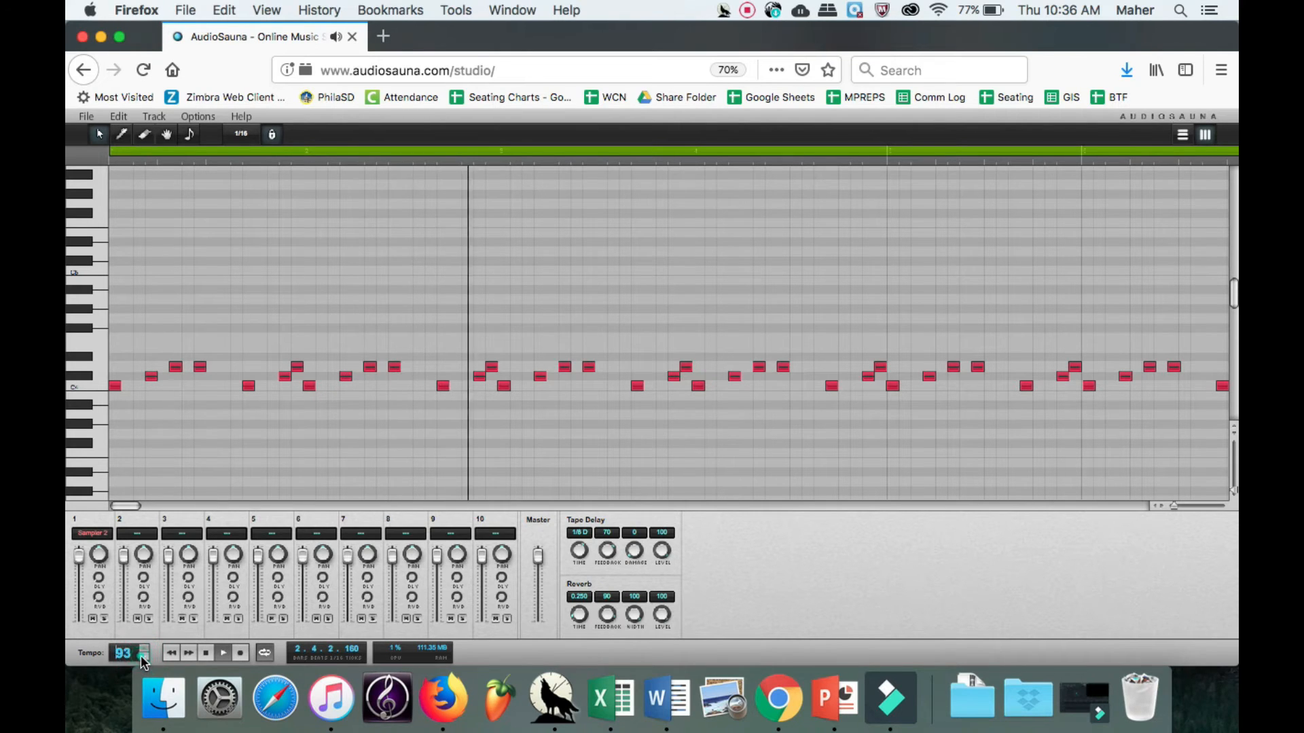
pyautogui.click(141, 657)
pyautogui.click(141, 657)
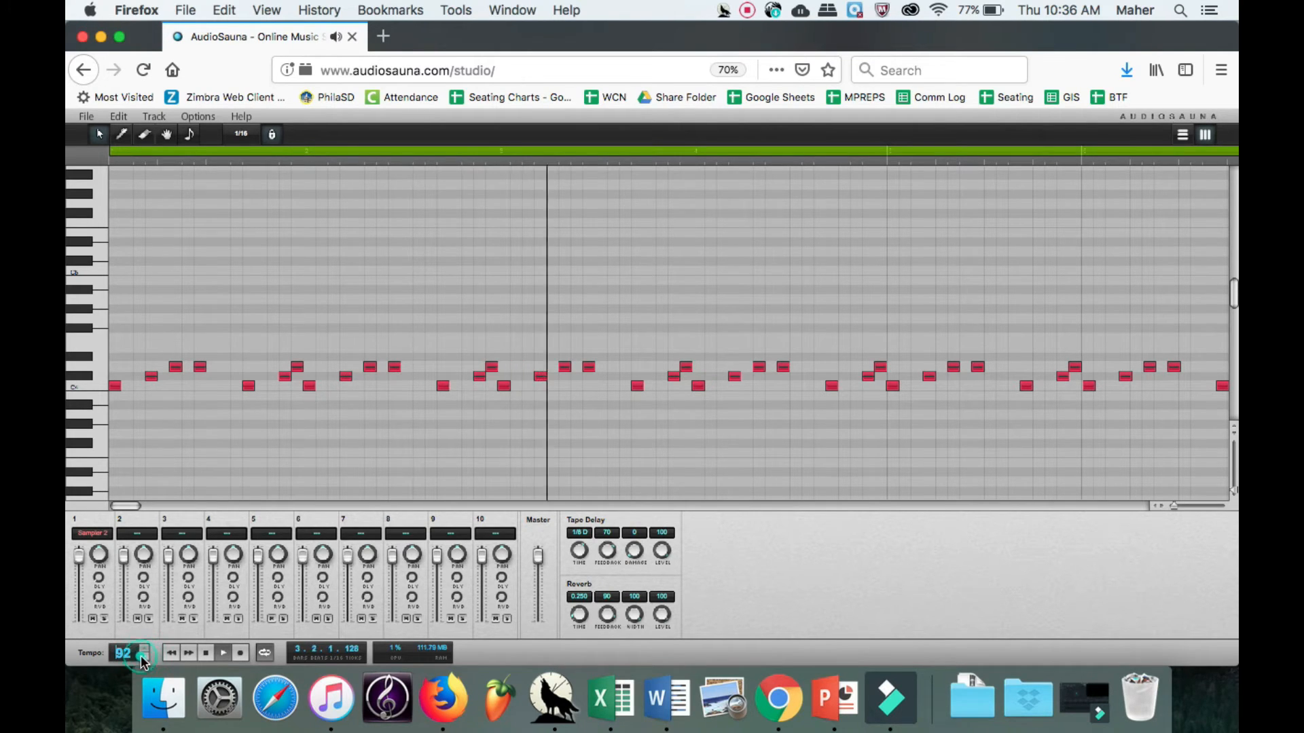
pyautogui.click(205, 655)
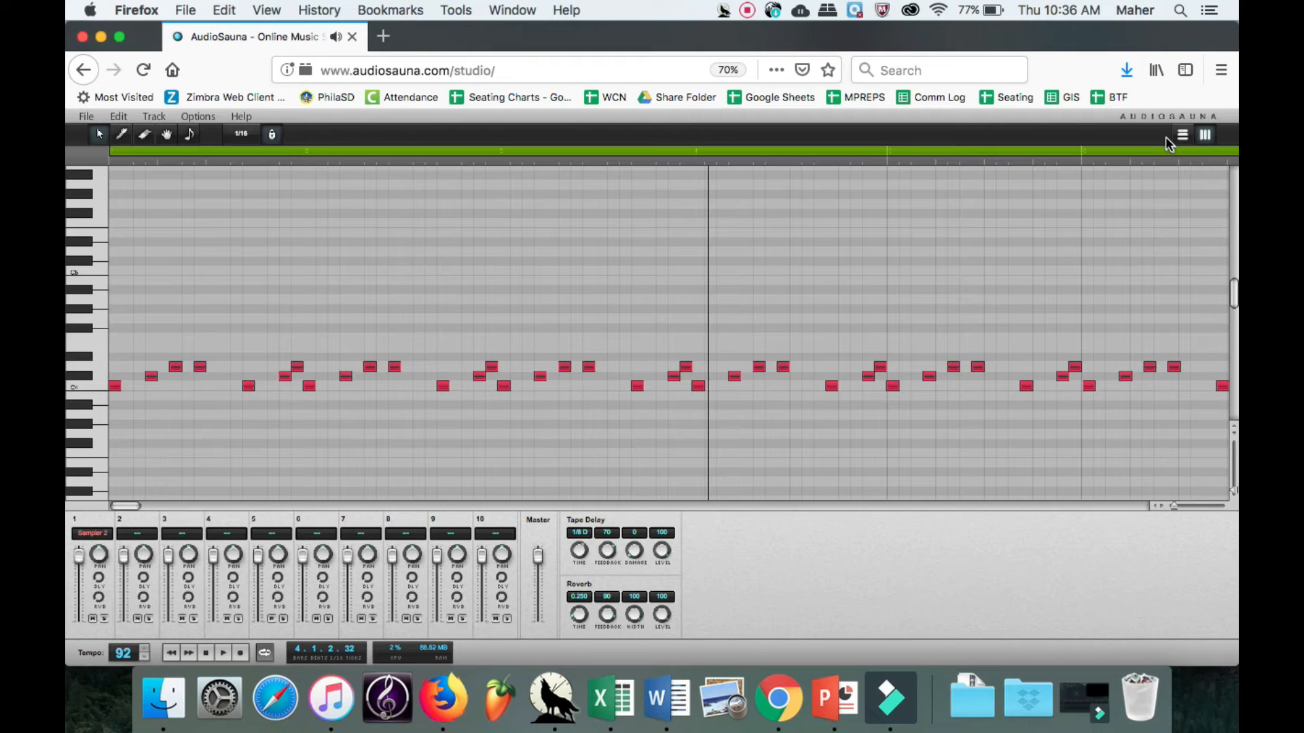
# Create a new sampler track and audition its drum cells, including Snare 1, Rim shot, Claves, Lo tom and Hi tom.
pyautogui.click(155, 117)
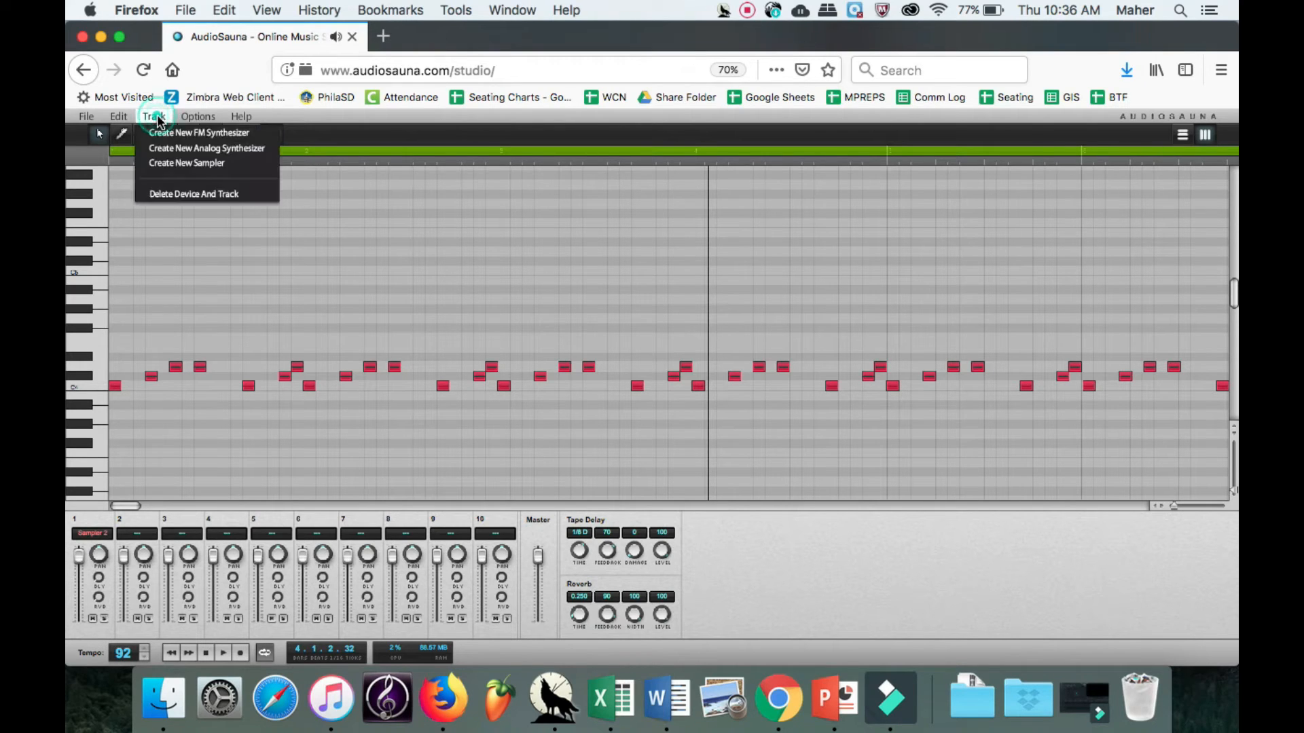
pyautogui.click(169, 163)
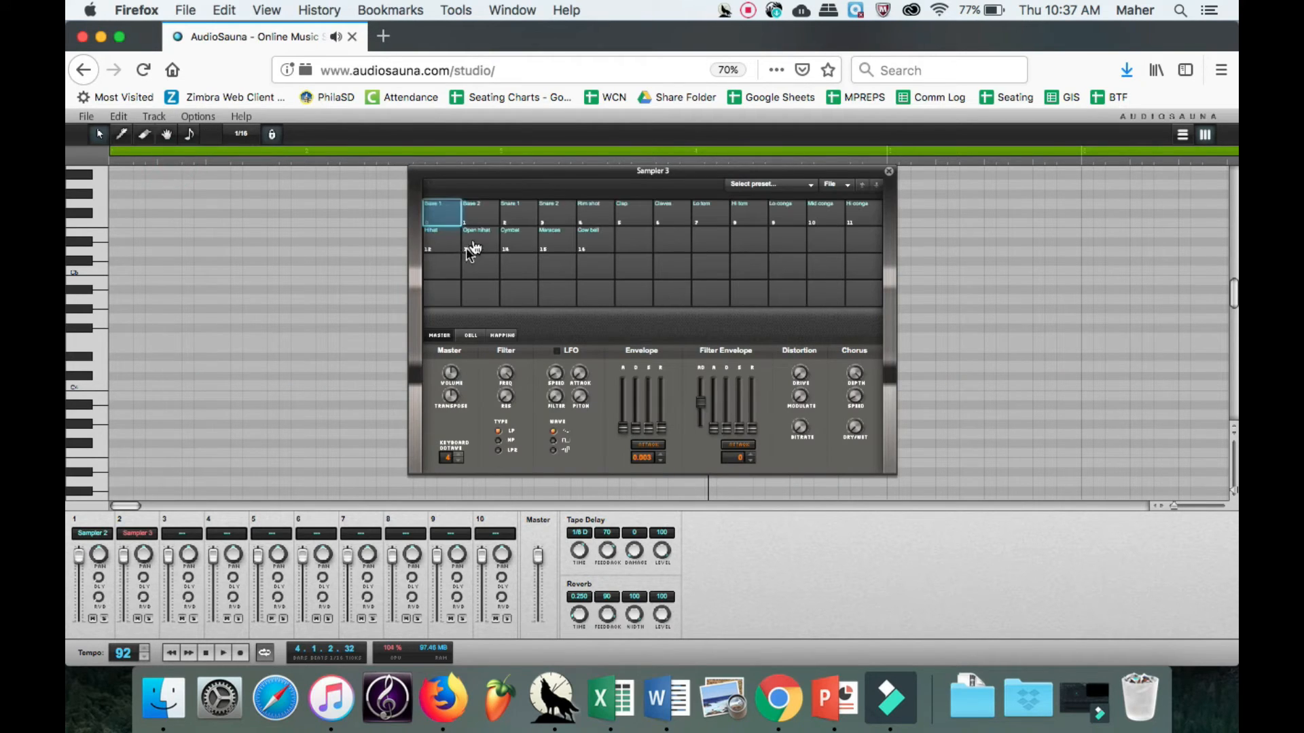
pyautogui.click(505, 215)
pyautogui.click(588, 216)
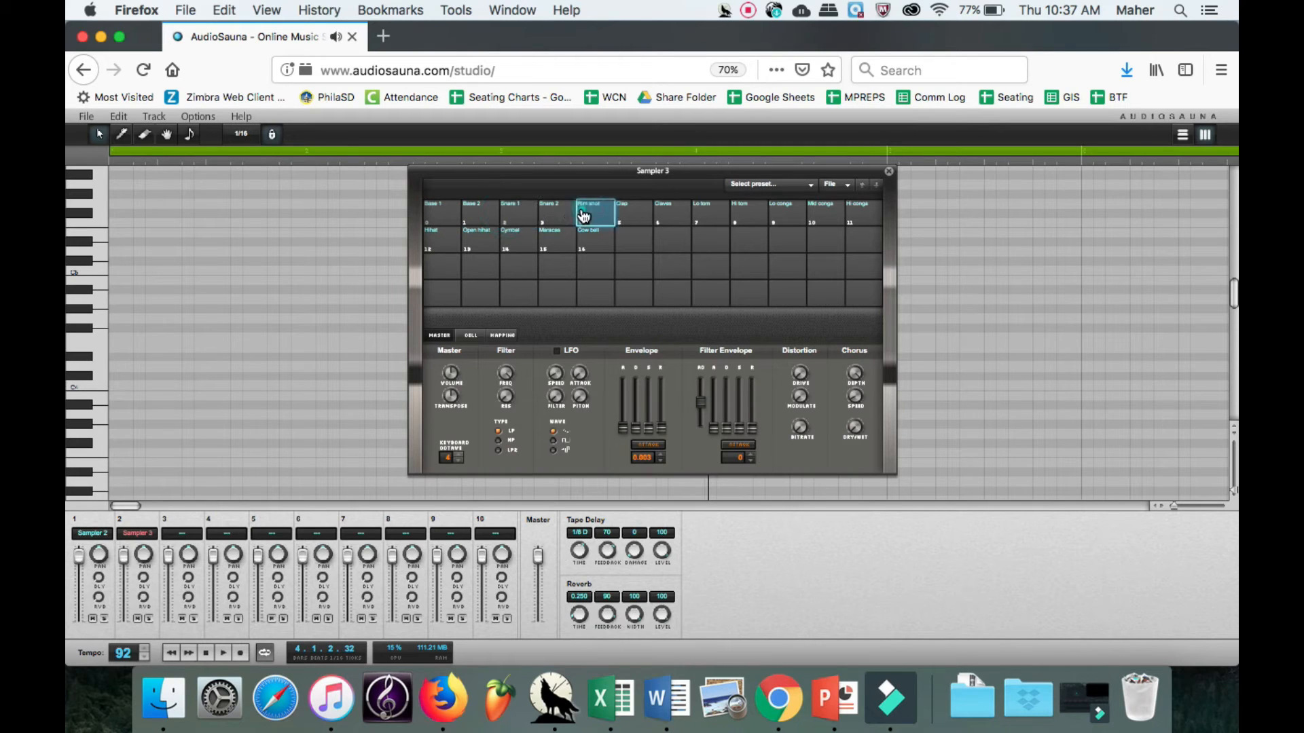
pyautogui.click(656, 217)
pyautogui.click(706, 216)
pyautogui.click(747, 216)
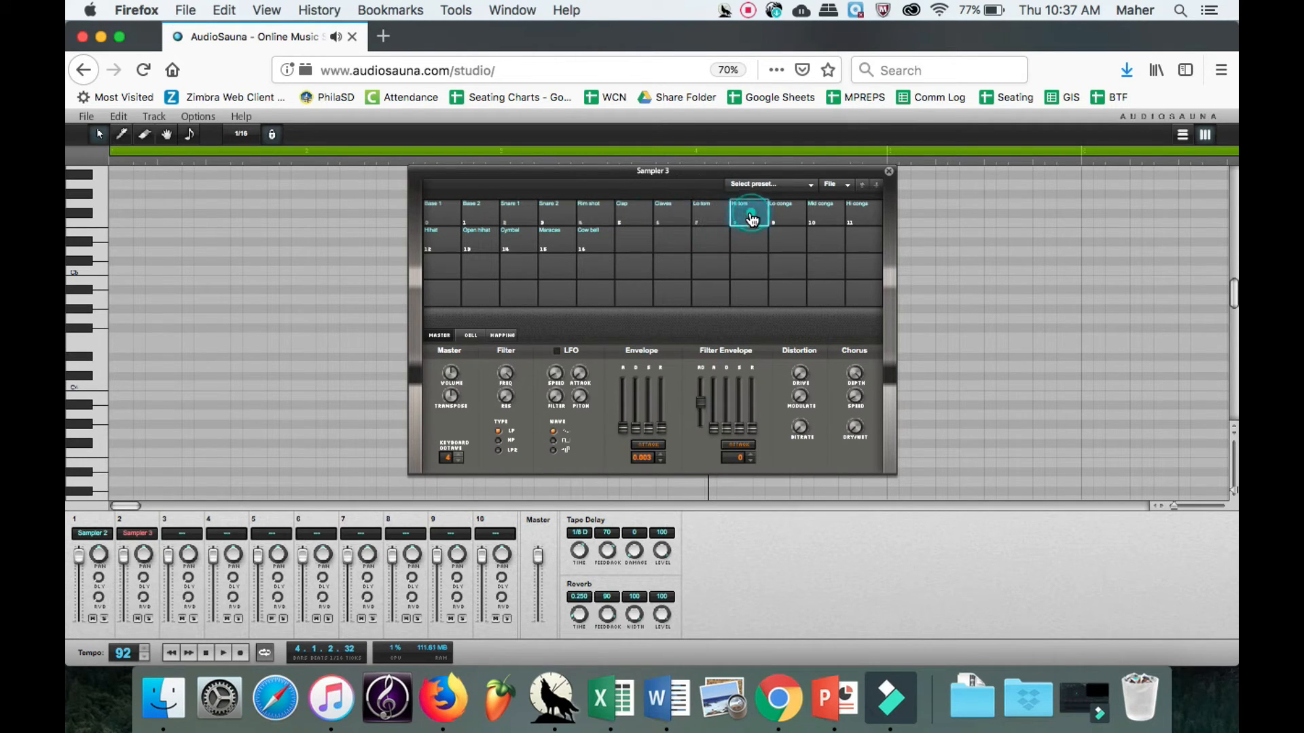
# Audition the Base 1, Snare 1 and Hihat cells of Sampler 3 repeatedly.
pyautogui.click(441, 216)
pyautogui.click(507, 216)
pyautogui.click(511, 216)
pyautogui.click(515, 216)
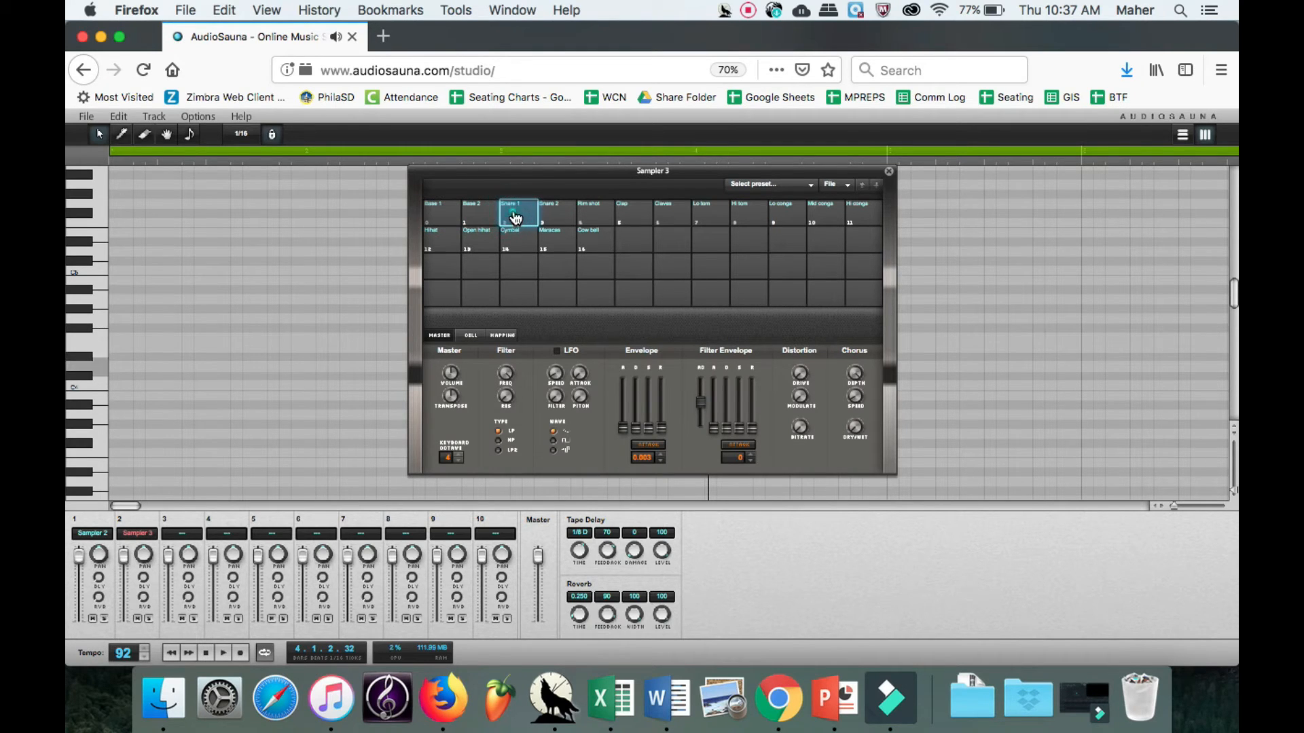
pyautogui.click(515, 217)
pyautogui.click(514, 218)
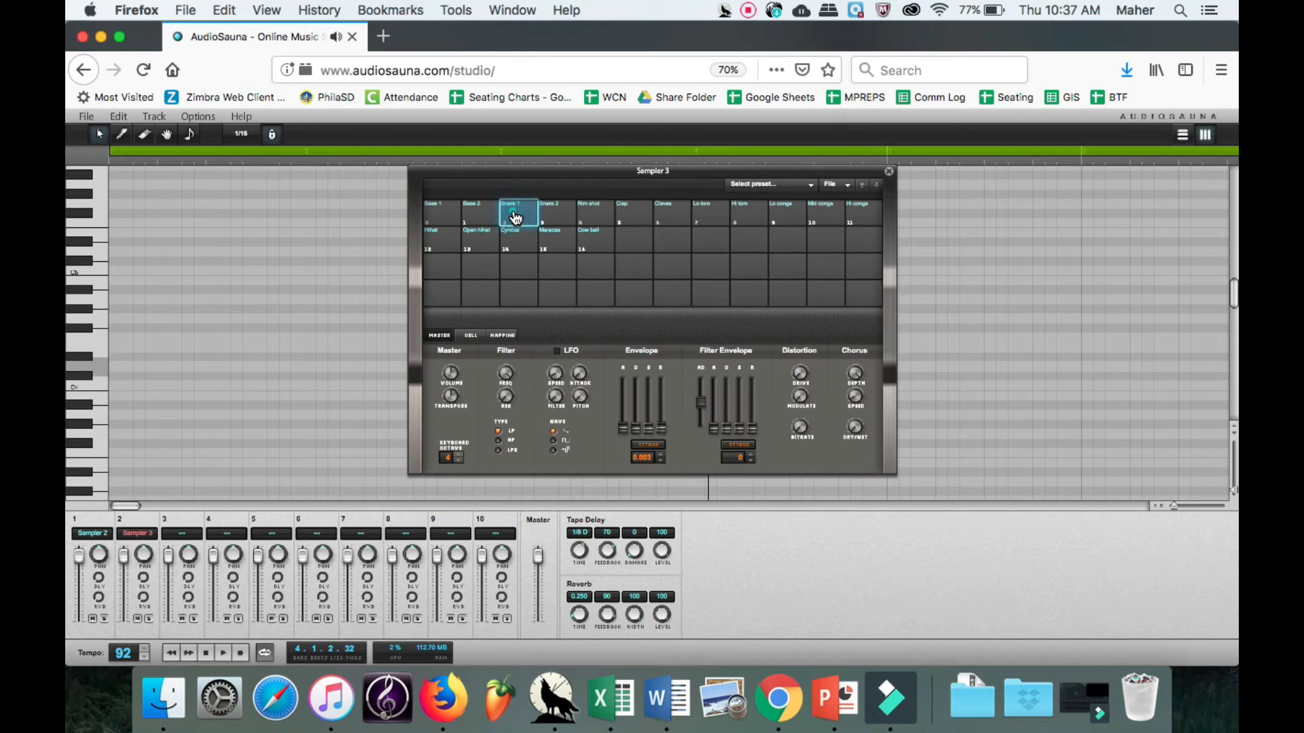
pyautogui.click(439, 243)
pyautogui.click(438, 243)
pyautogui.click(437, 242)
pyautogui.click(439, 213)
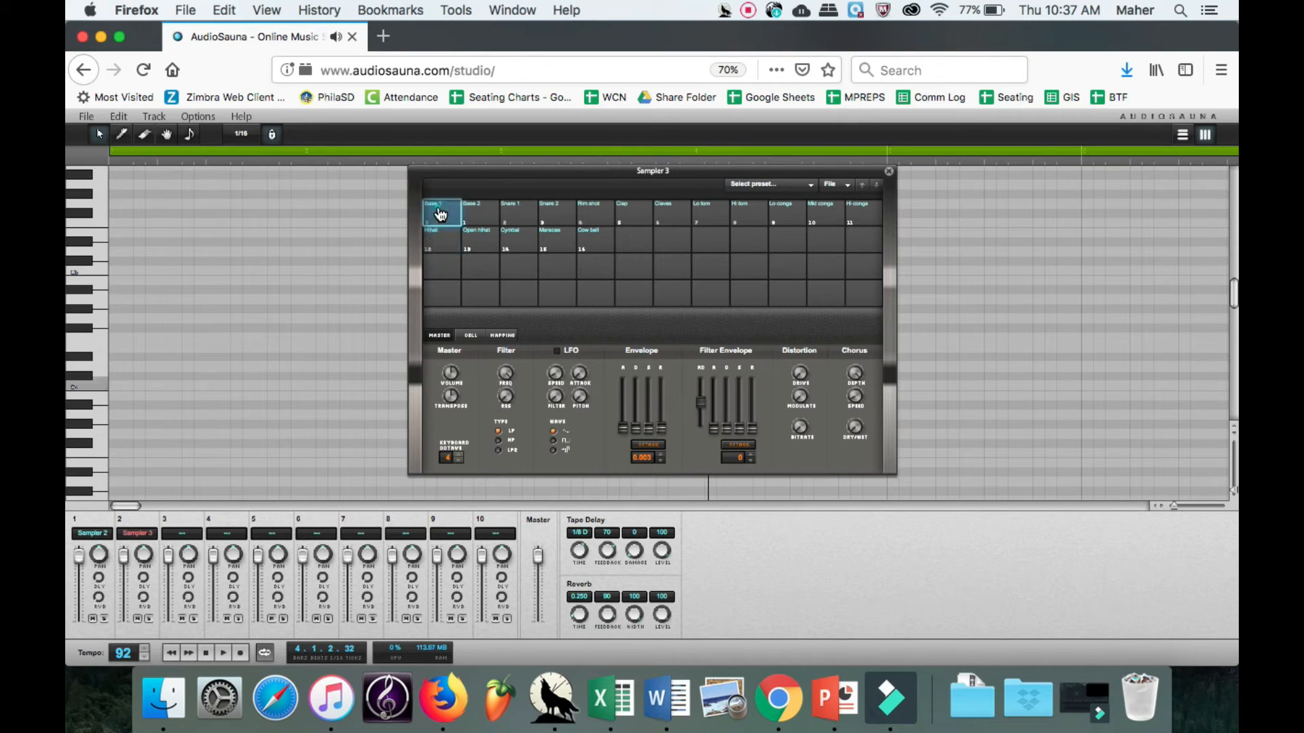
pyautogui.click(508, 217)
pyautogui.click(438, 245)
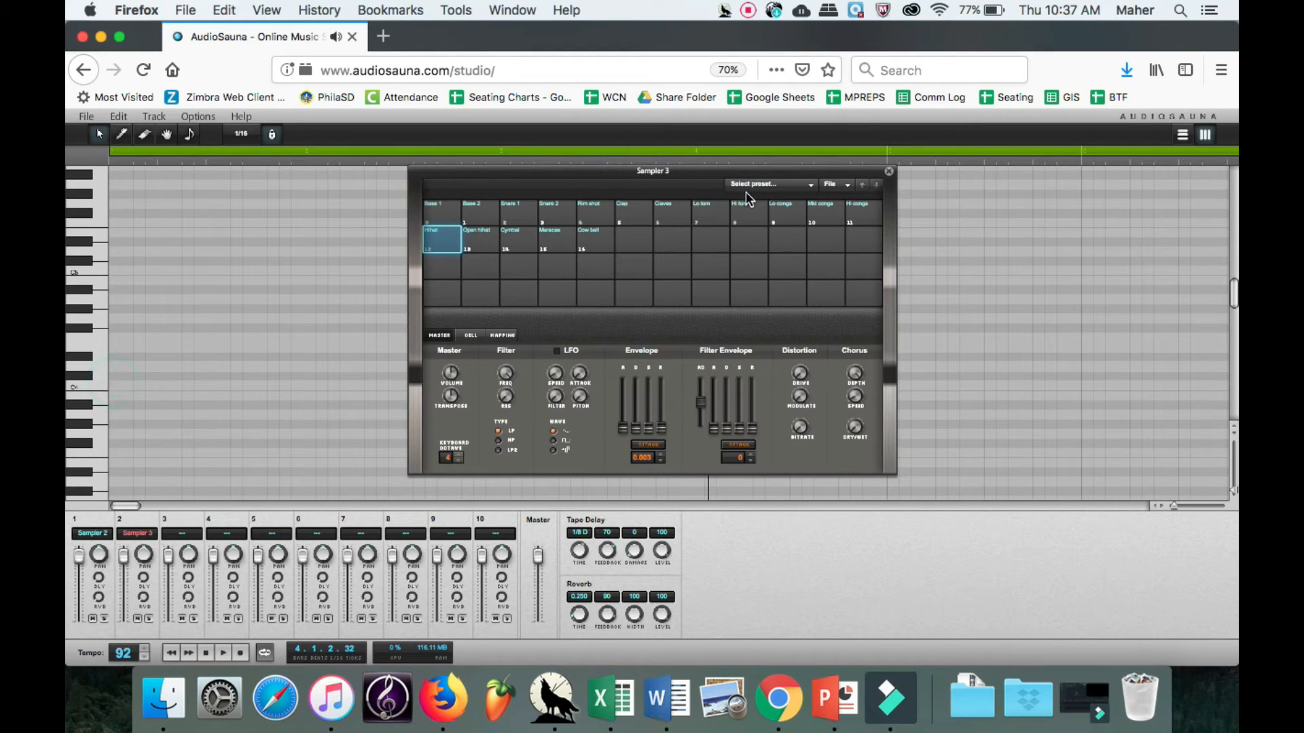
# Check the track arrangement view, return to the note editor and close the Sampler 3 window.
pyautogui.click(1183, 134)
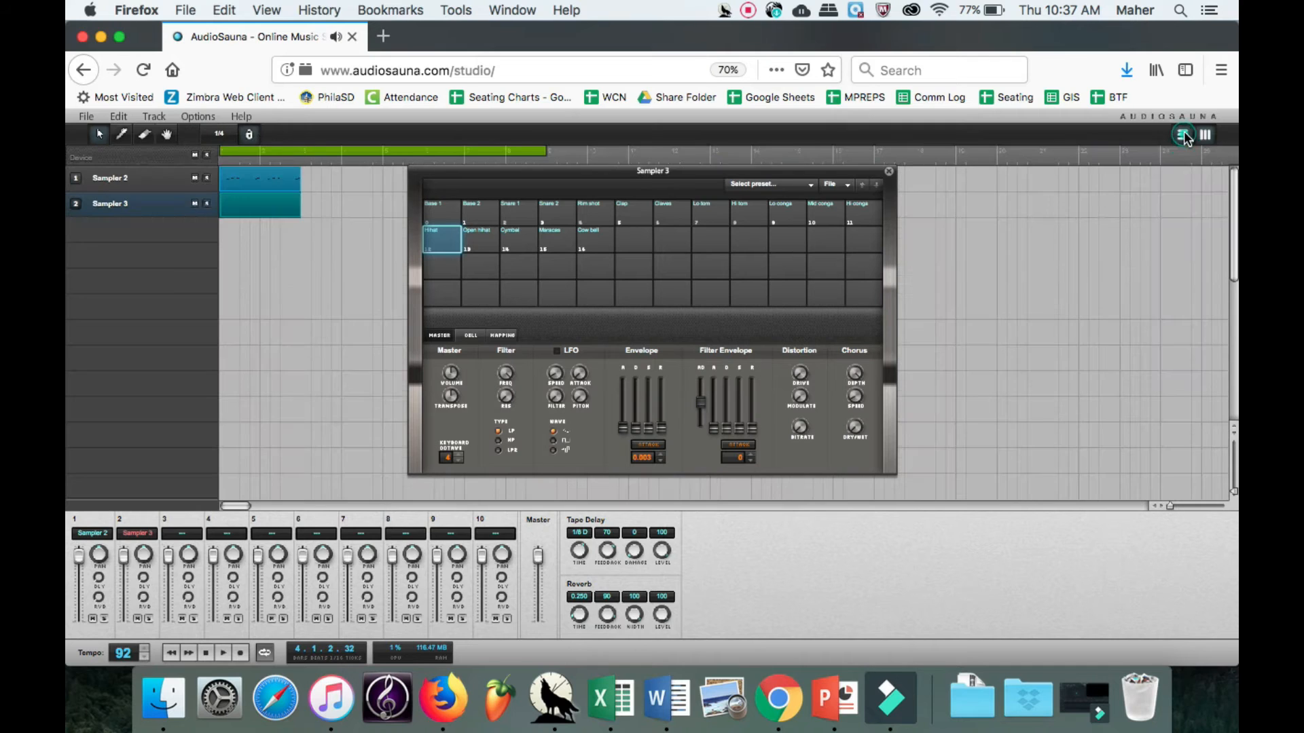
pyautogui.click(1183, 134)
pyautogui.click(890, 171)
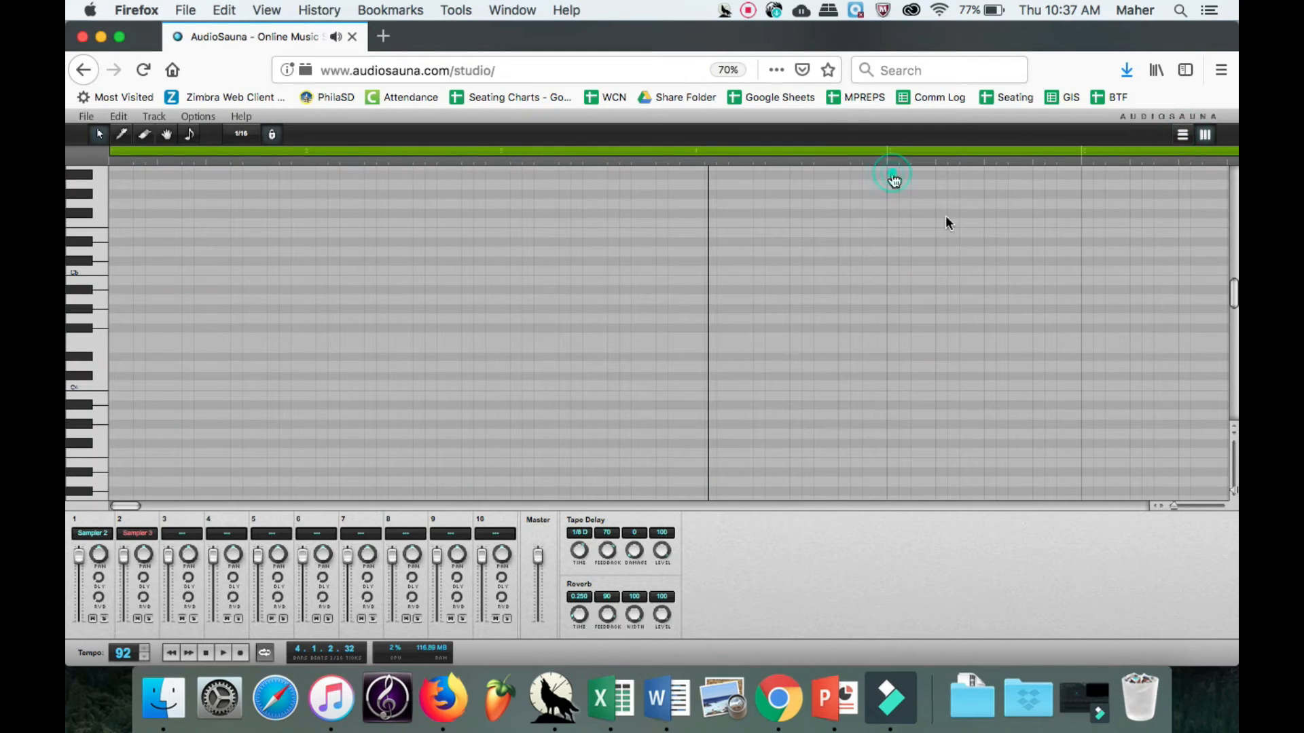
# Draw Base 1 notes on bar 1 sixteenths 1, 3, 7, 9, 14, 15 and bar 2's start, with Snare 1 on sixteenths 4 and 11.
pyautogui.moveTo(1171, 506); pyautogui.dragTo(1175, 504)
pyautogui.hscroll(-3, 713, 367)
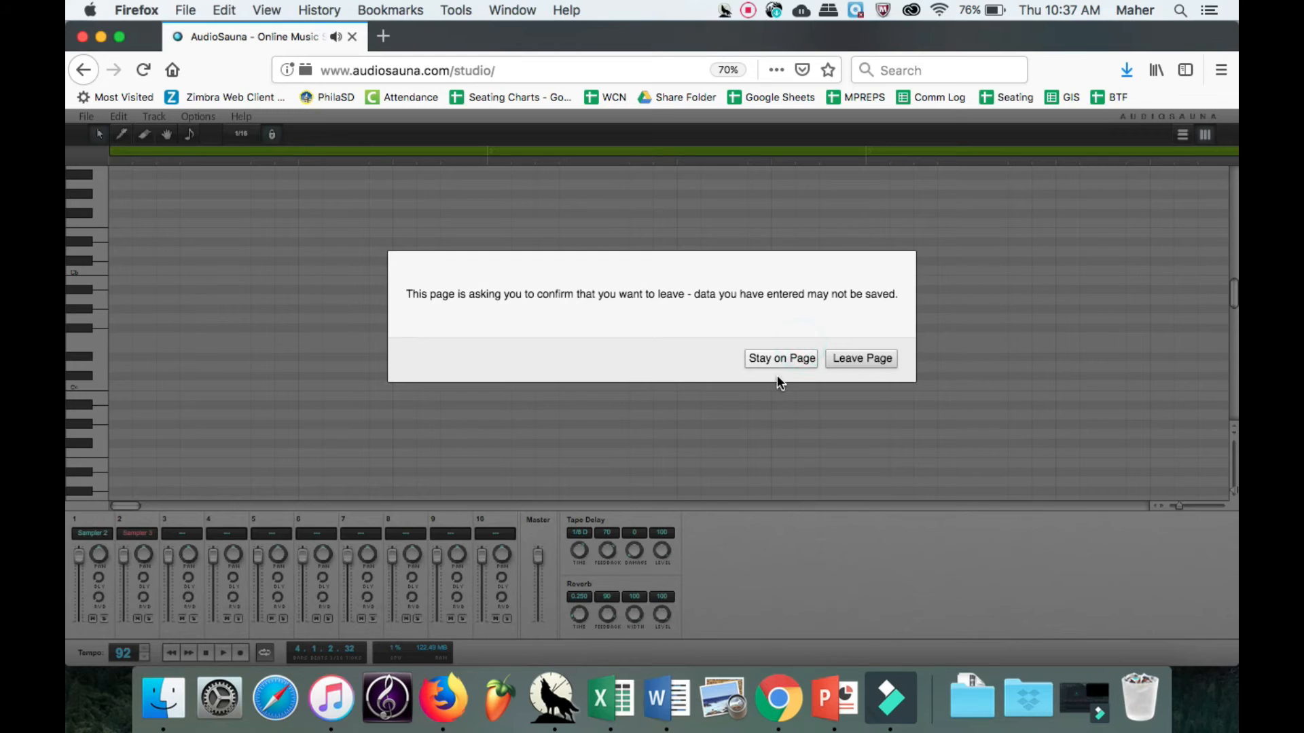
pyautogui.click(785, 357)
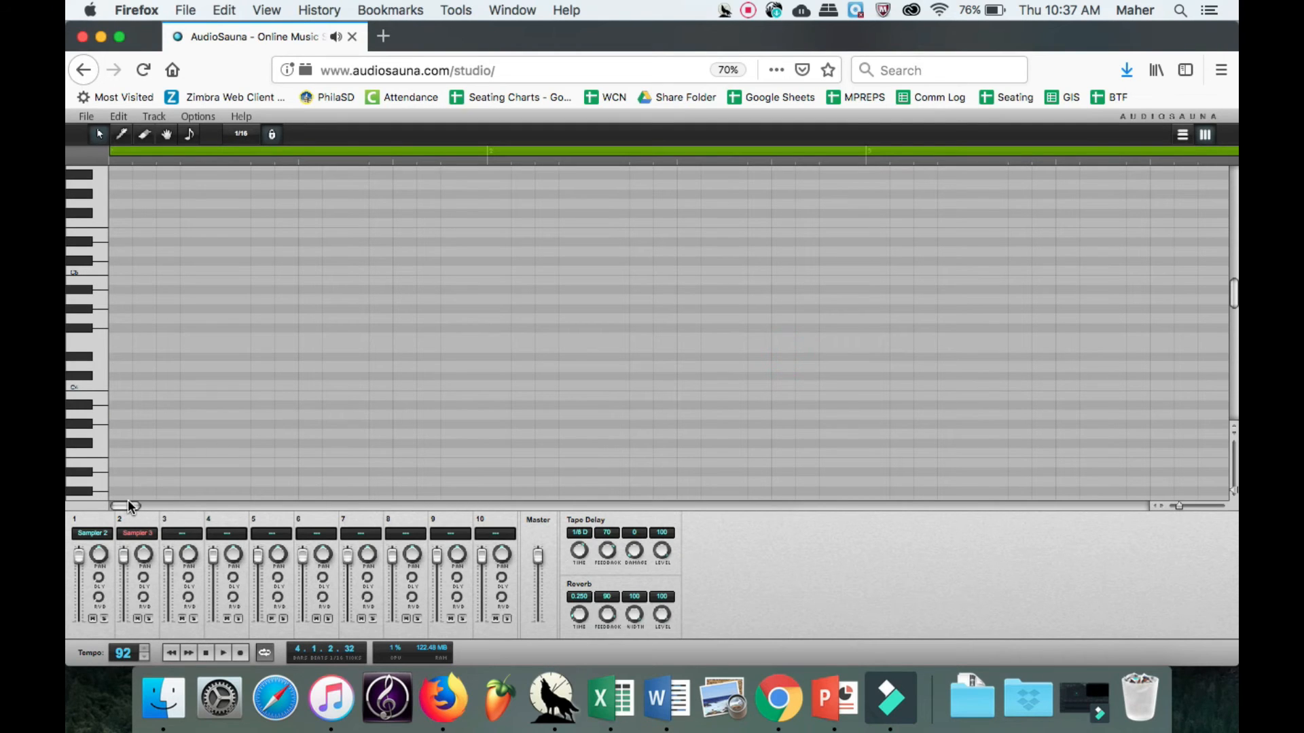
pyautogui.click(128, 501)
pyautogui.click(122, 134)
pyautogui.click(167, 387)
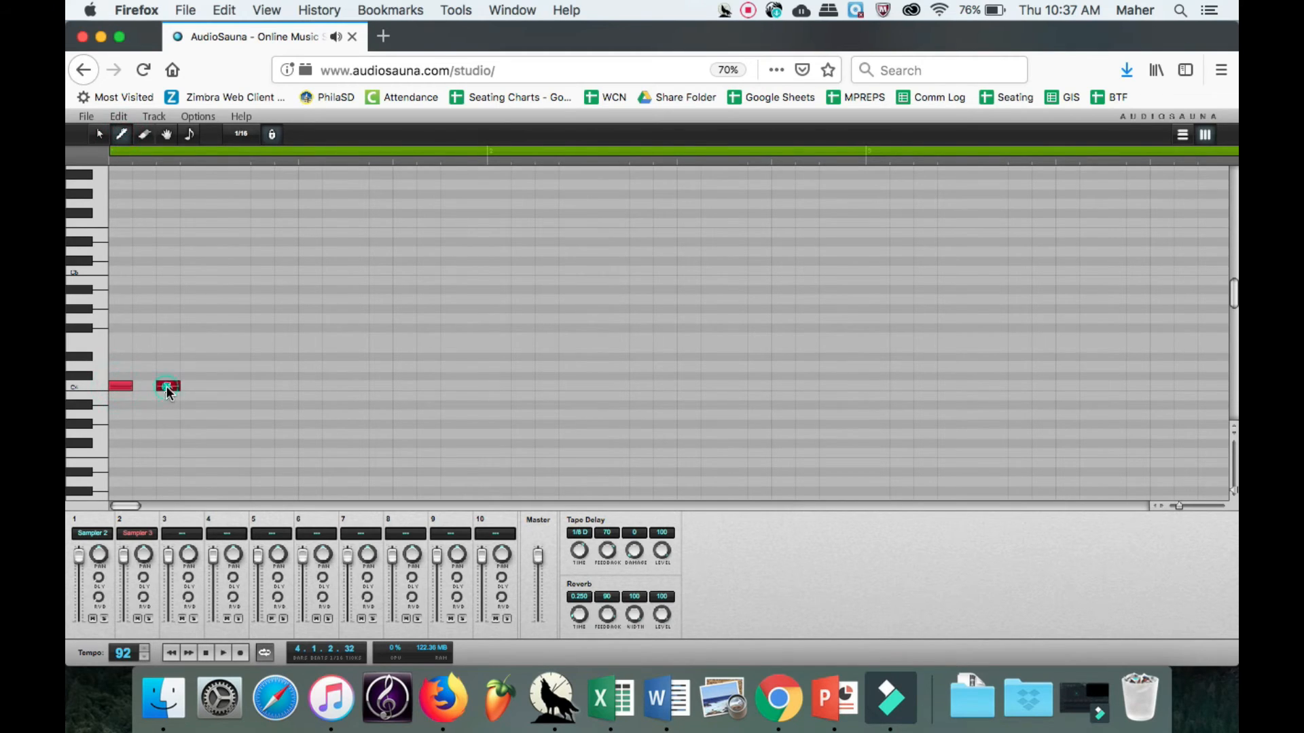
pyautogui.click(259, 386)
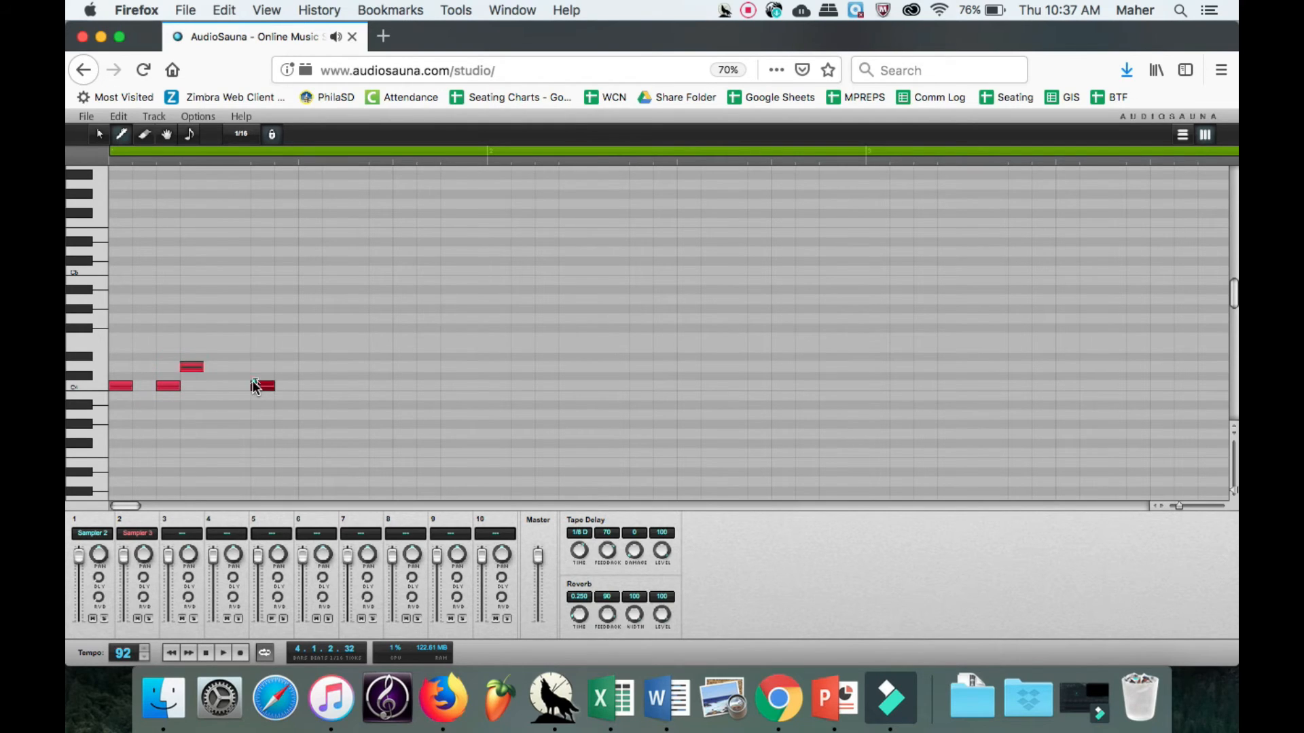
pyautogui.click(303, 386)
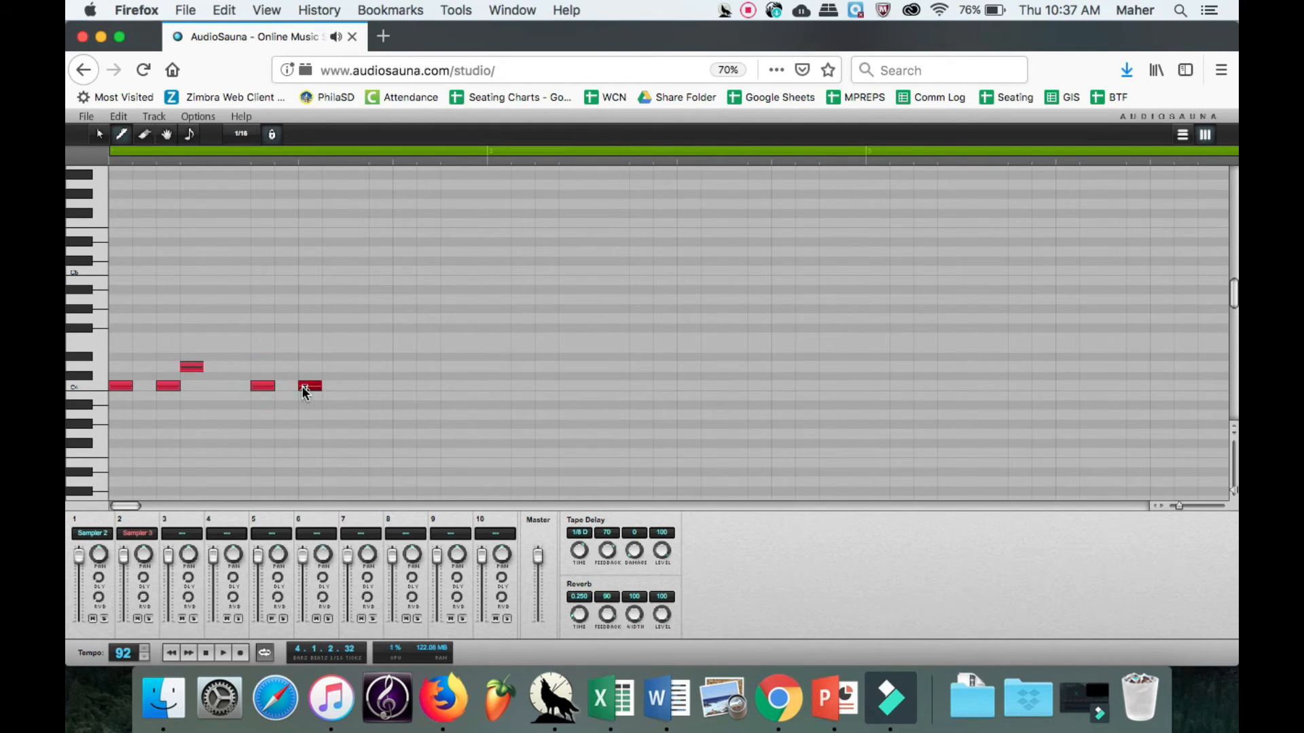
pyautogui.click(353, 367)
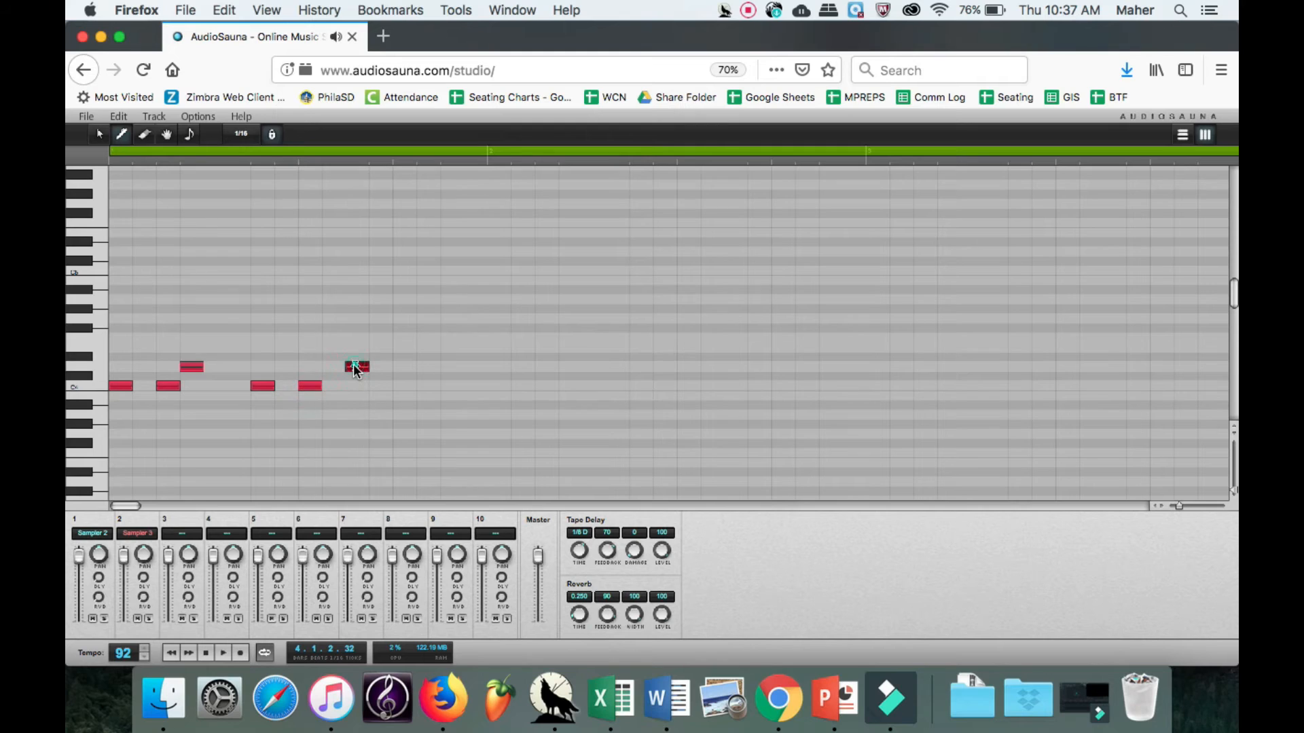
pyautogui.click(426, 386)
pyautogui.click(452, 386)
pyautogui.click(491, 385)
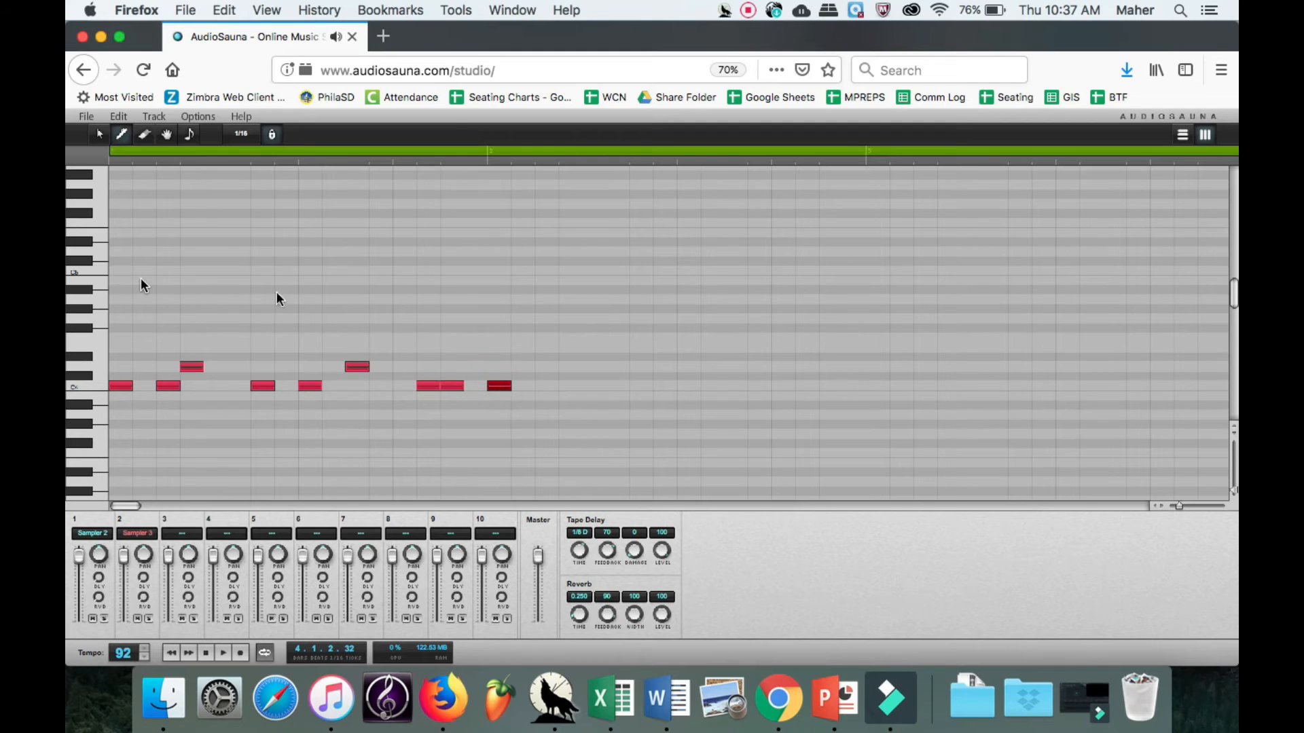
# Draw eight Hihat notes across bar 1, one on every other sixteenth, in the C row an octave above Base 1.
pyautogui.click(95, 273)
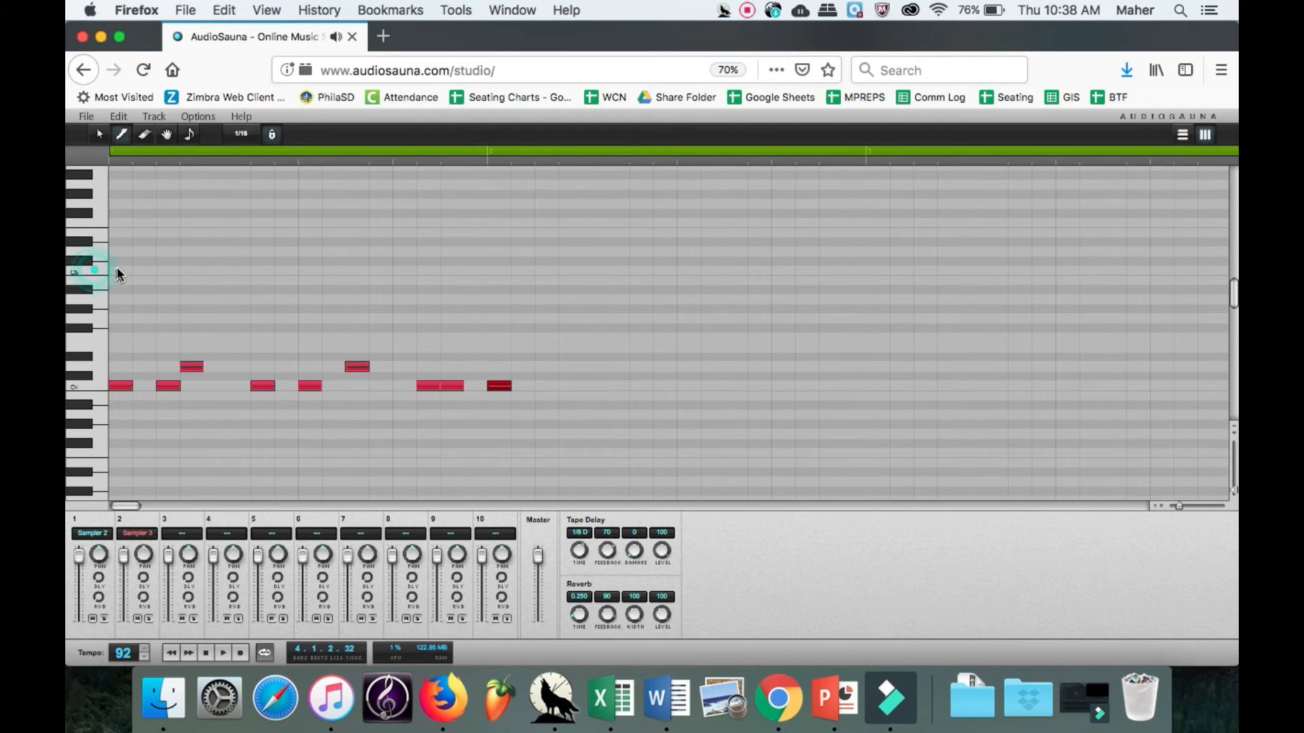
pyautogui.click(119, 270)
pyautogui.click(165, 270)
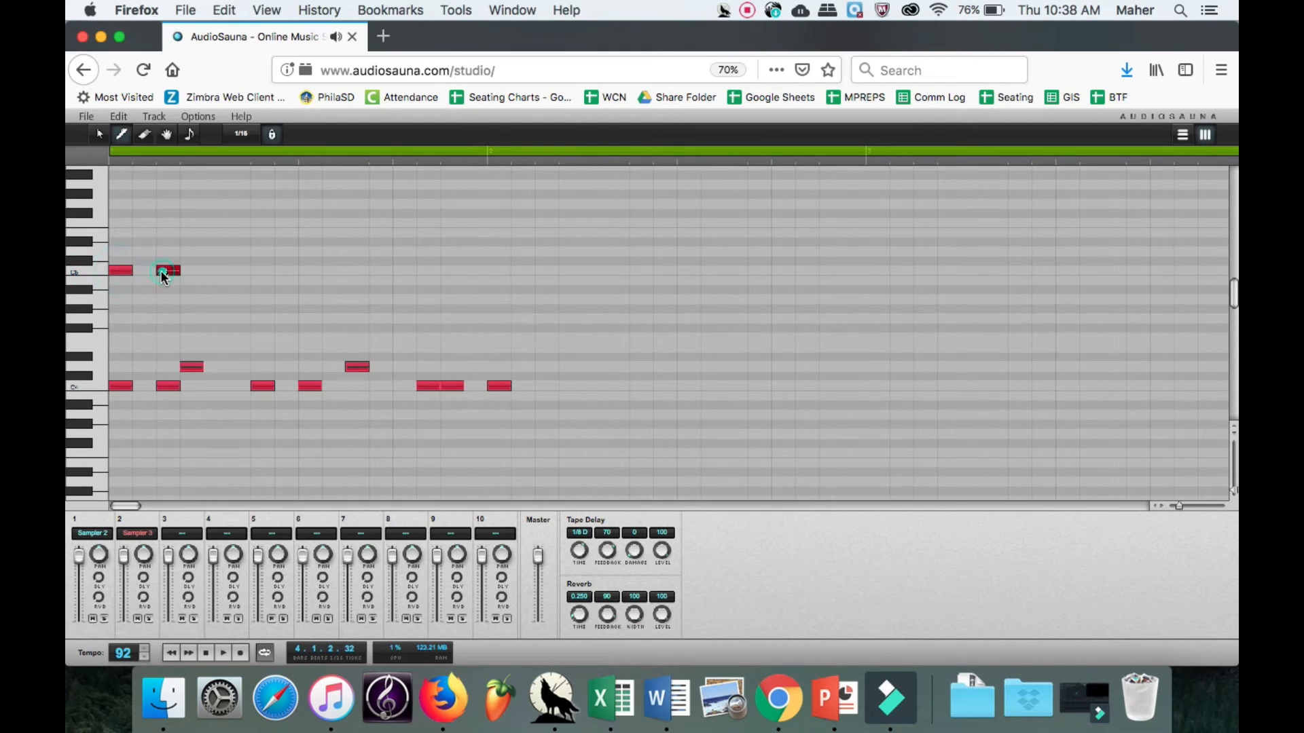
pyautogui.click(211, 270)
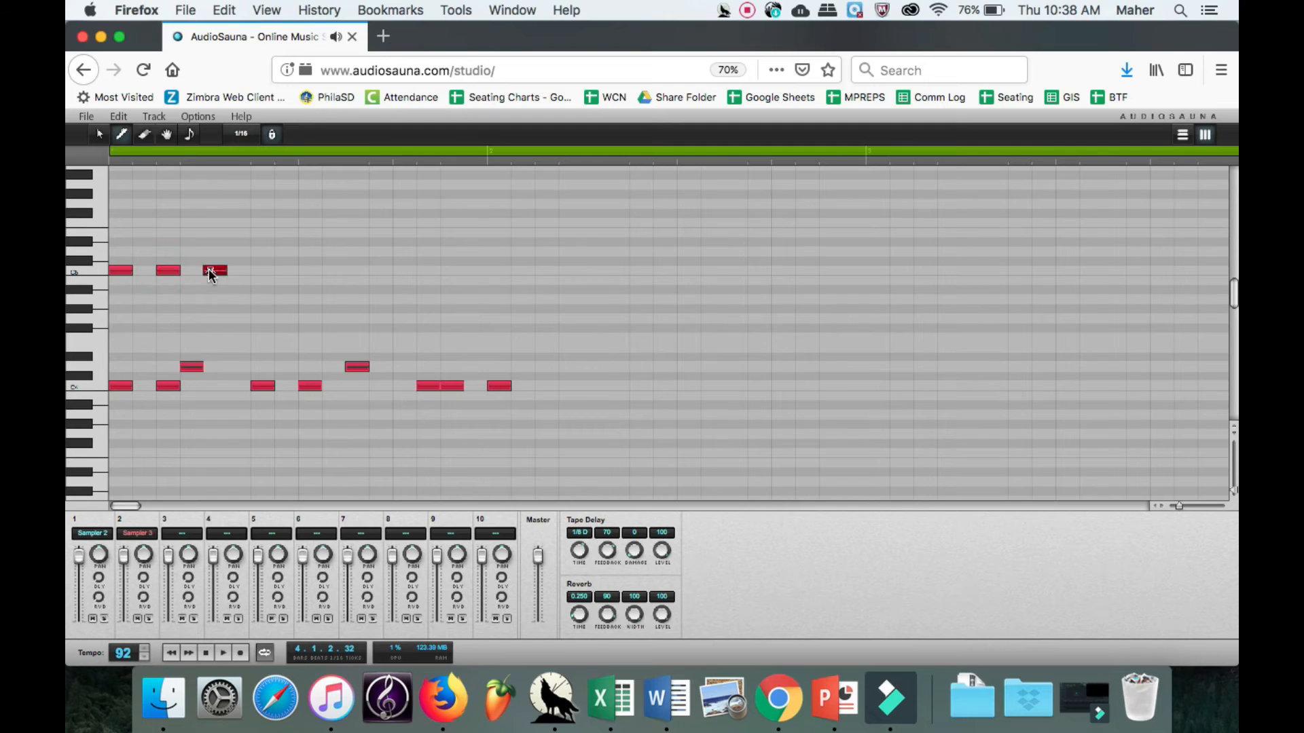
pyautogui.click(258, 271)
pyautogui.click(303, 271)
pyautogui.click(356, 271)
pyautogui.click(402, 271)
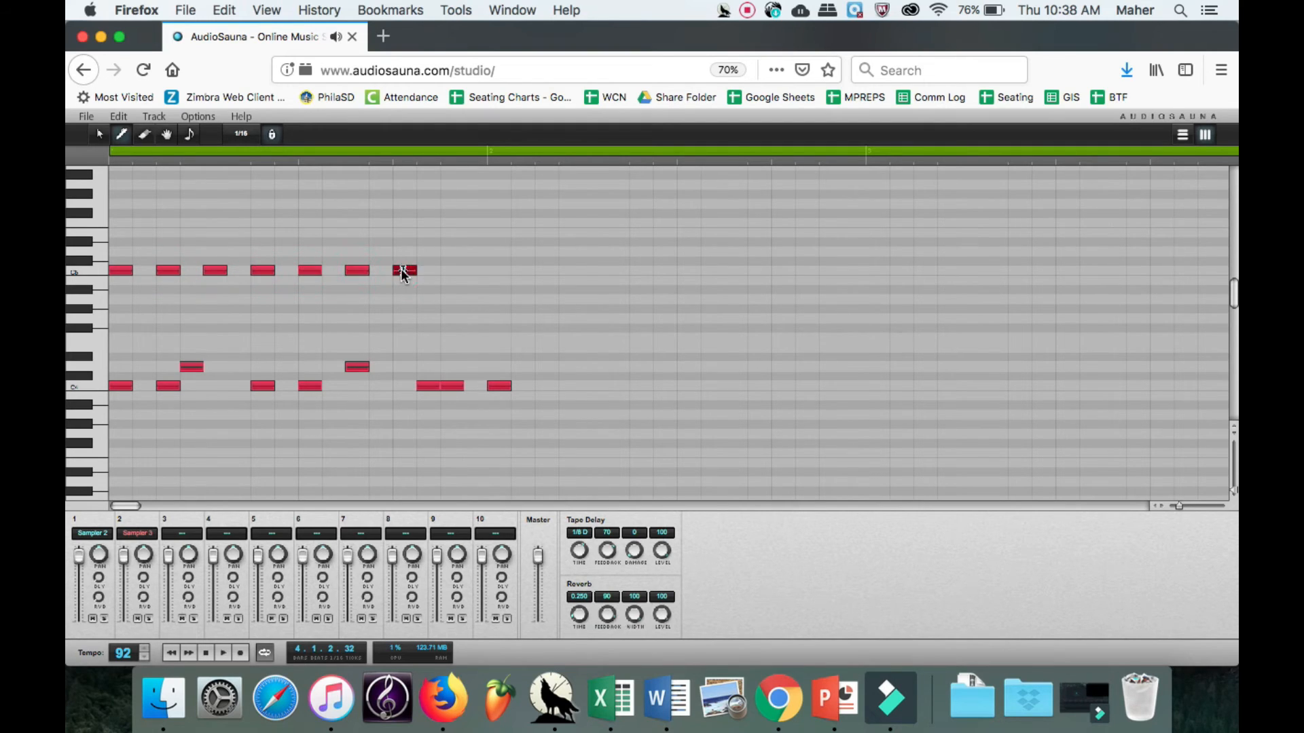
pyautogui.click(448, 270)
# Play the new drum pattern together with the sample track from the start of bar 1, then stop.
pyautogui.click(172, 653)
pyautogui.click(130, 158)
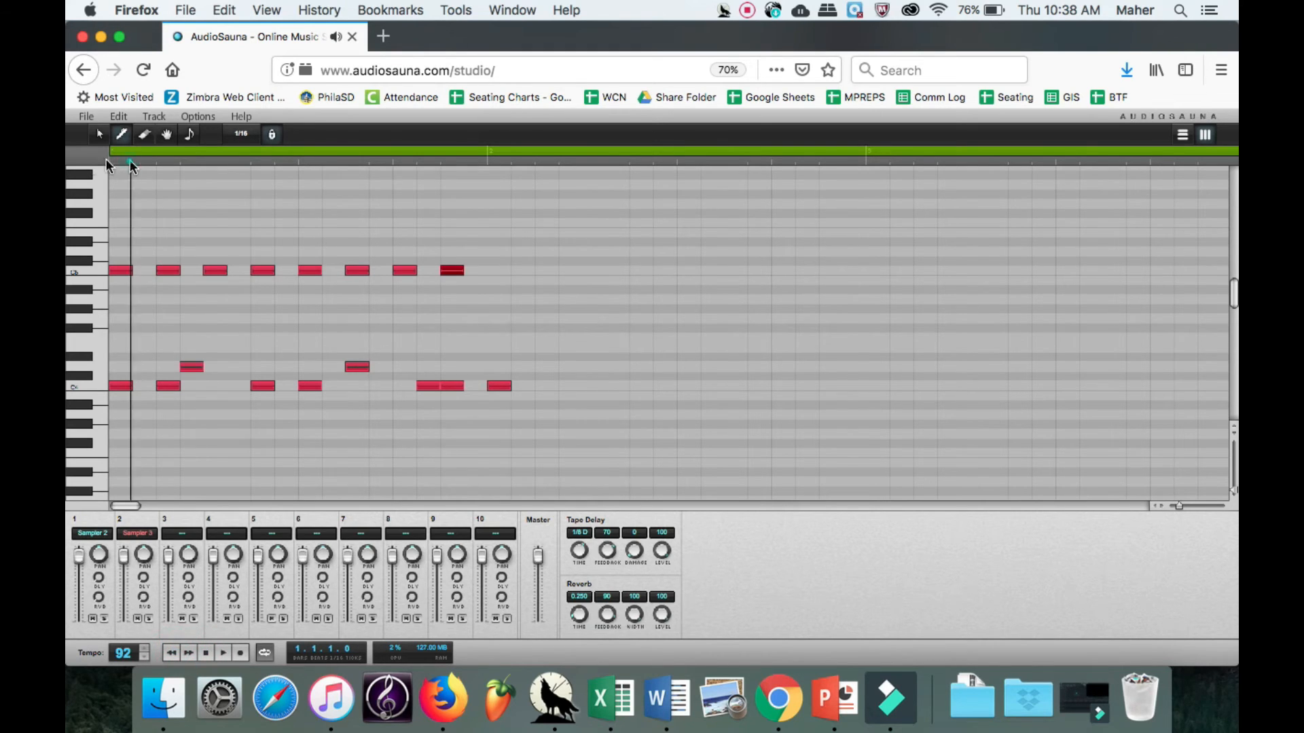
pyautogui.click(218, 652)
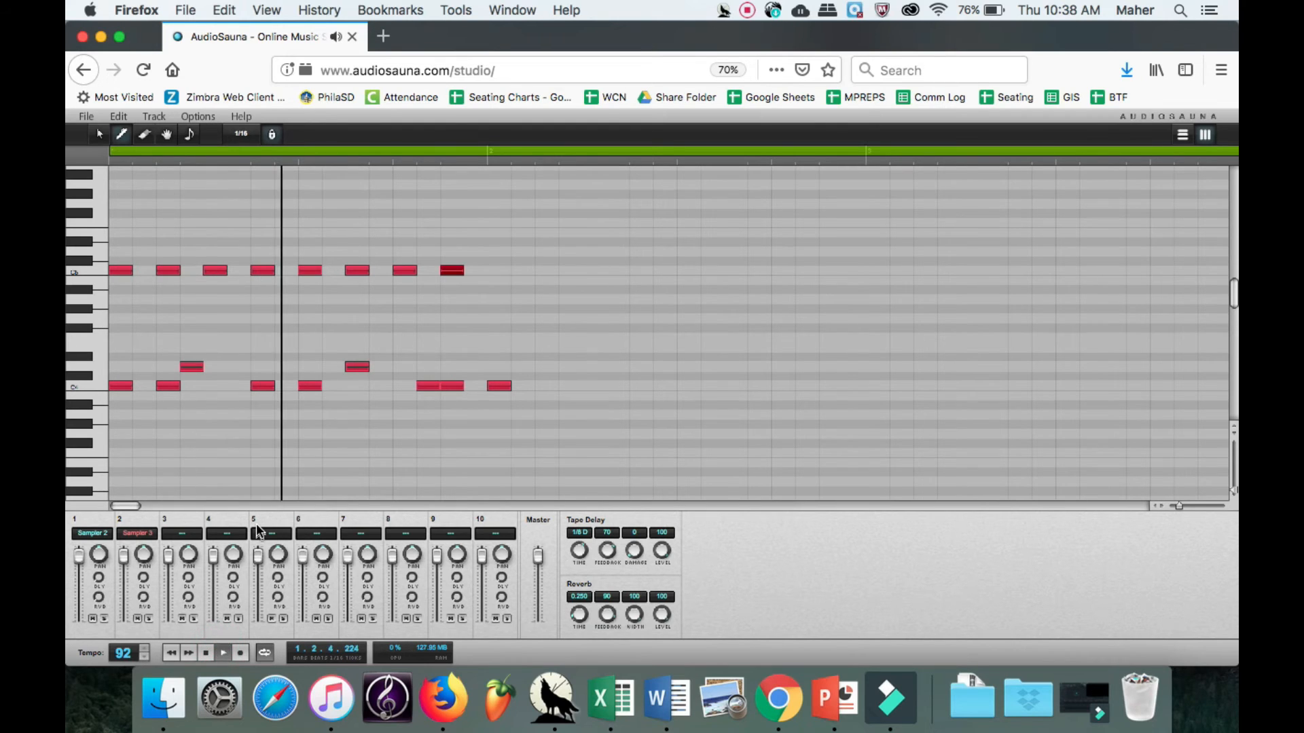
pyautogui.click(204, 652)
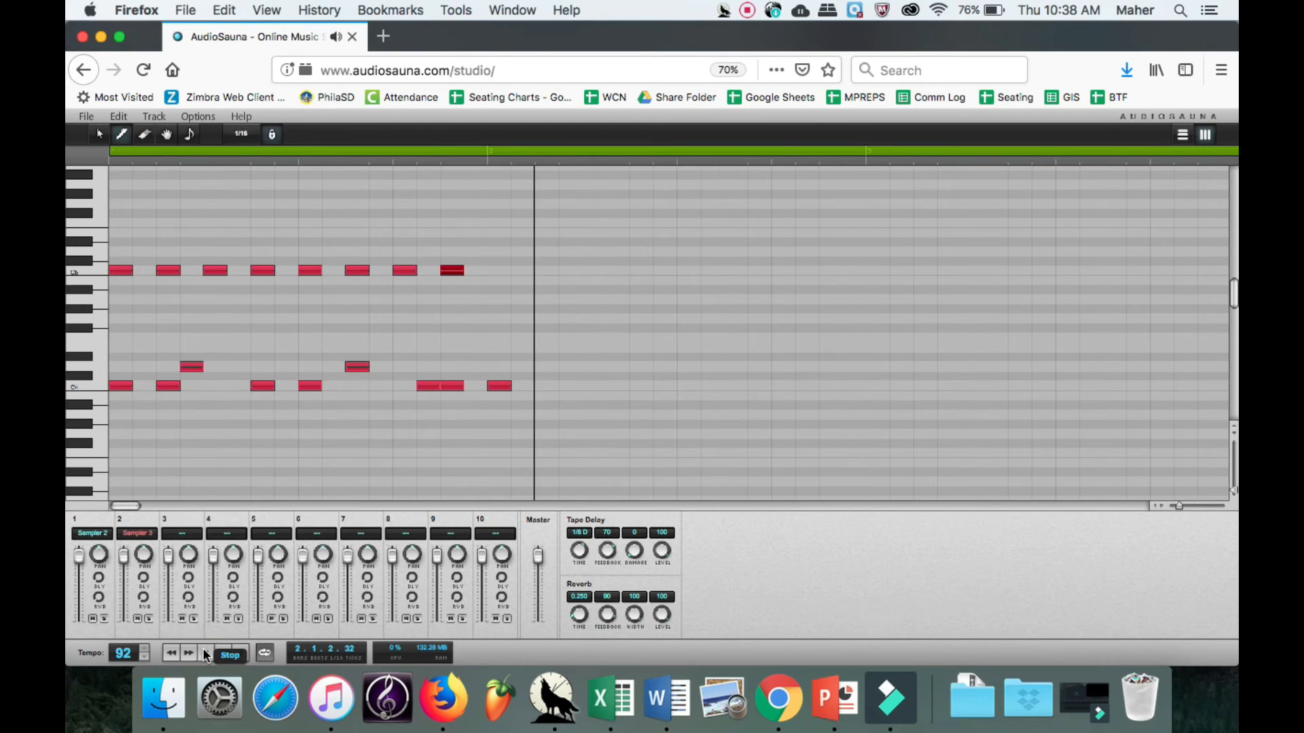
# Erase the Base 1 note at bar 2's start and copy all of bar 1's drum notes into bar 2.
pyautogui.click(144, 134)
pyautogui.click(500, 385)
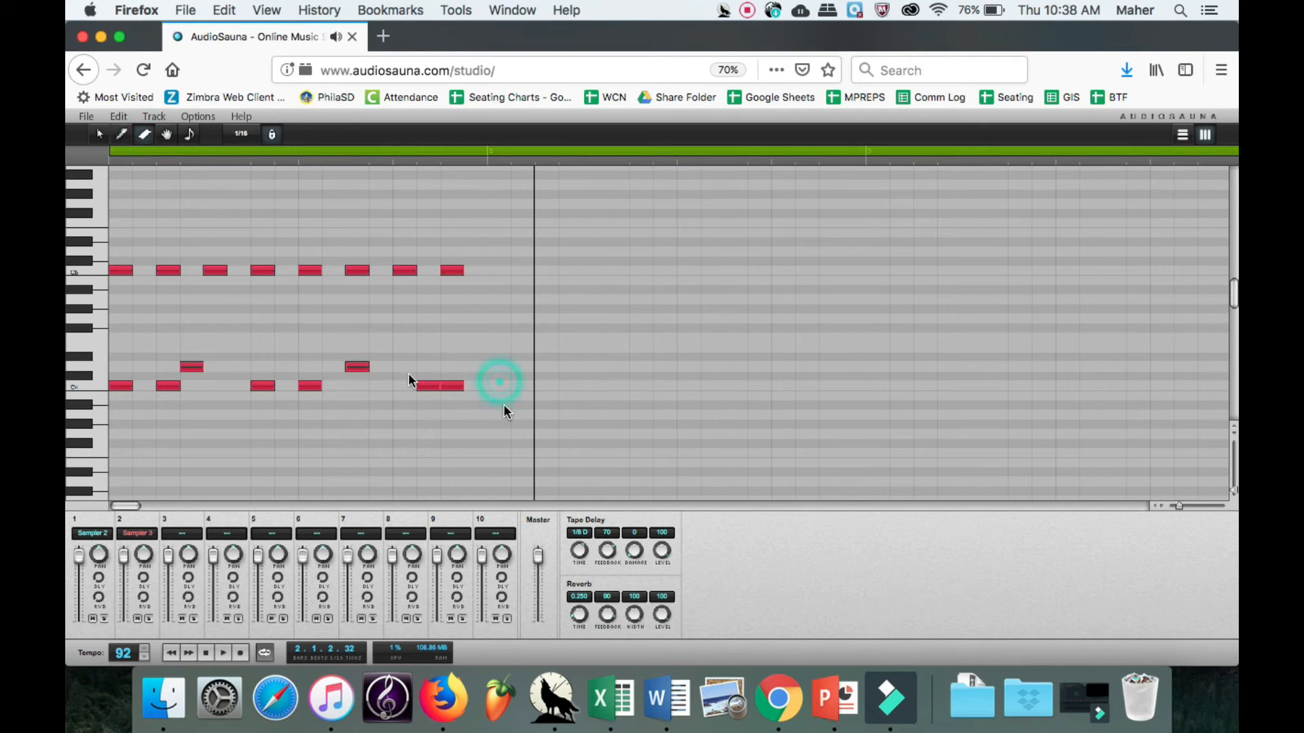
pyautogui.click(99, 138)
pyautogui.moveTo(518, 437); pyautogui.dragTo(92, 197)
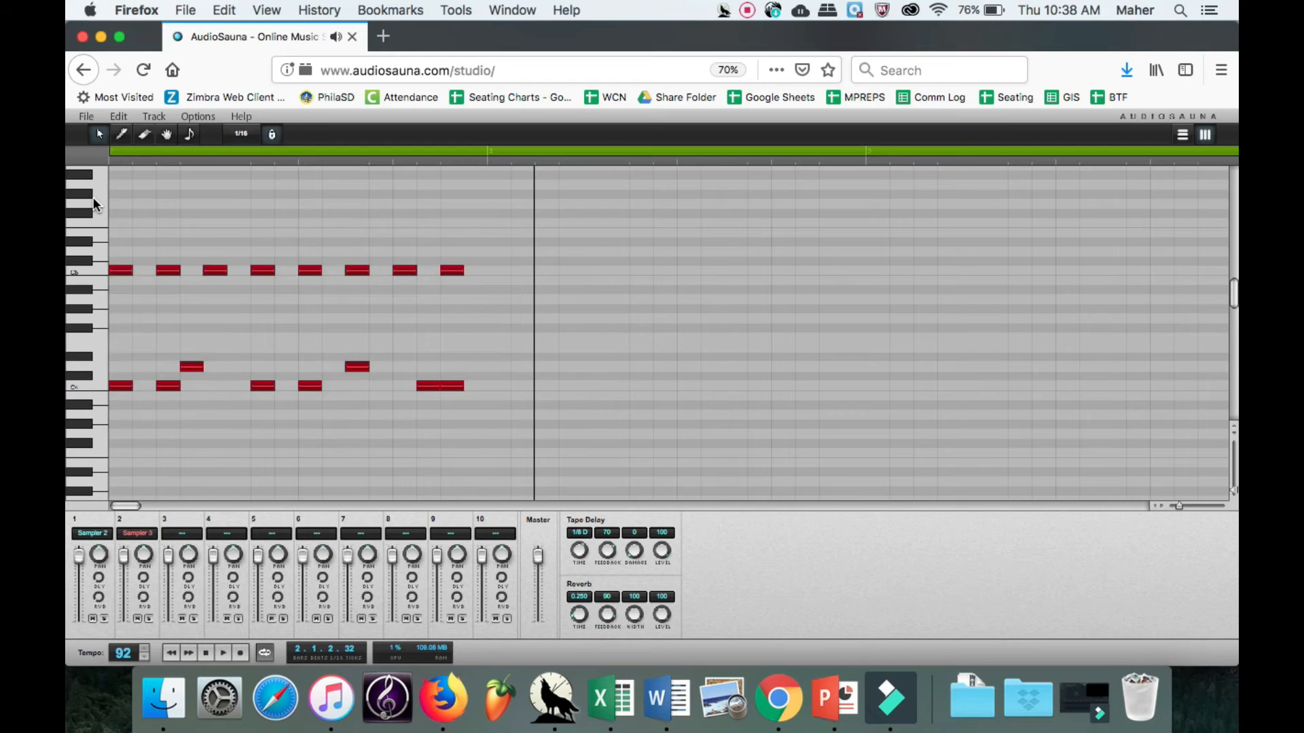
pyautogui.click(493, 160)
pyautogui.click(485, 160)
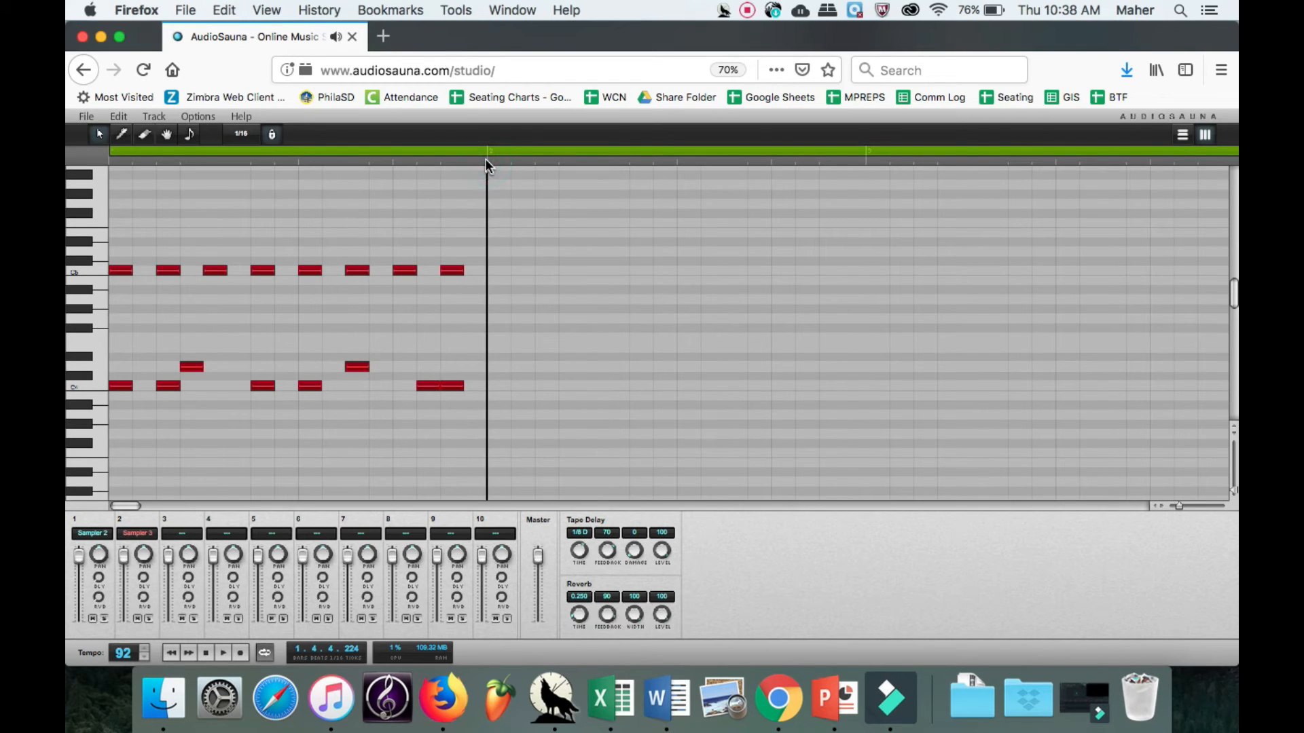
pyautogui.press('super+v')
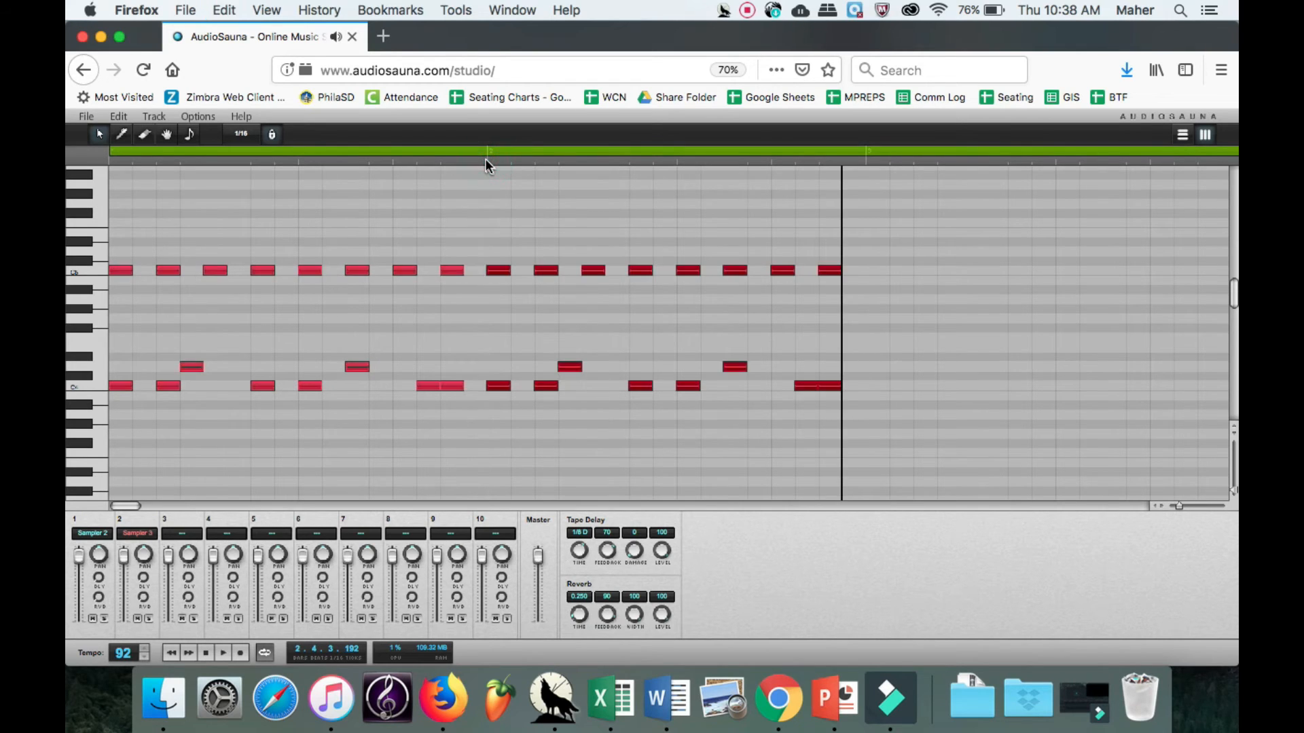
# Paste the copied one-bar drum pattern at the starts of bars 3, 4 and 5.
pyautogui.click(865, 161)
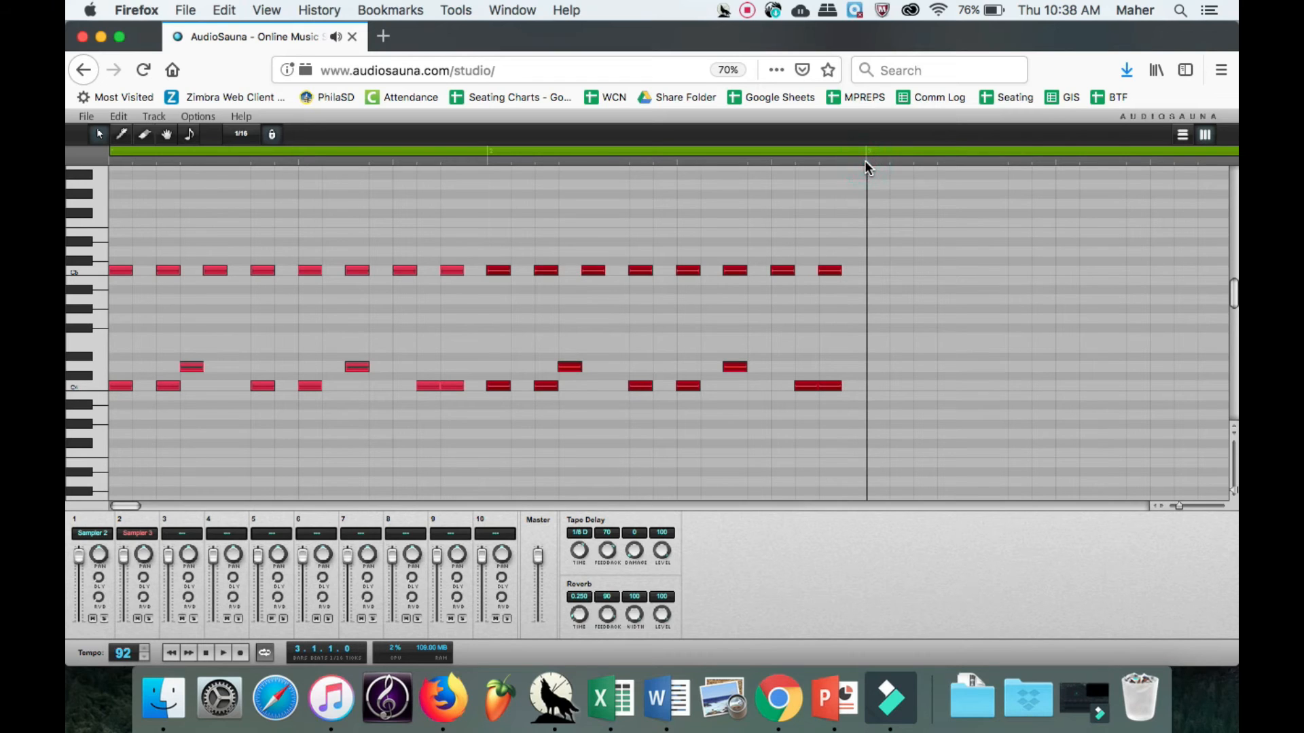
pyautogui.press('super+v')
pyautogui.moveTo(120, 505)
pyautogui.mouseDown()
pyautogui.moveTo(166, 508)
pyautogui.moveTo(128, 503)
pyautogui.mouseUp()
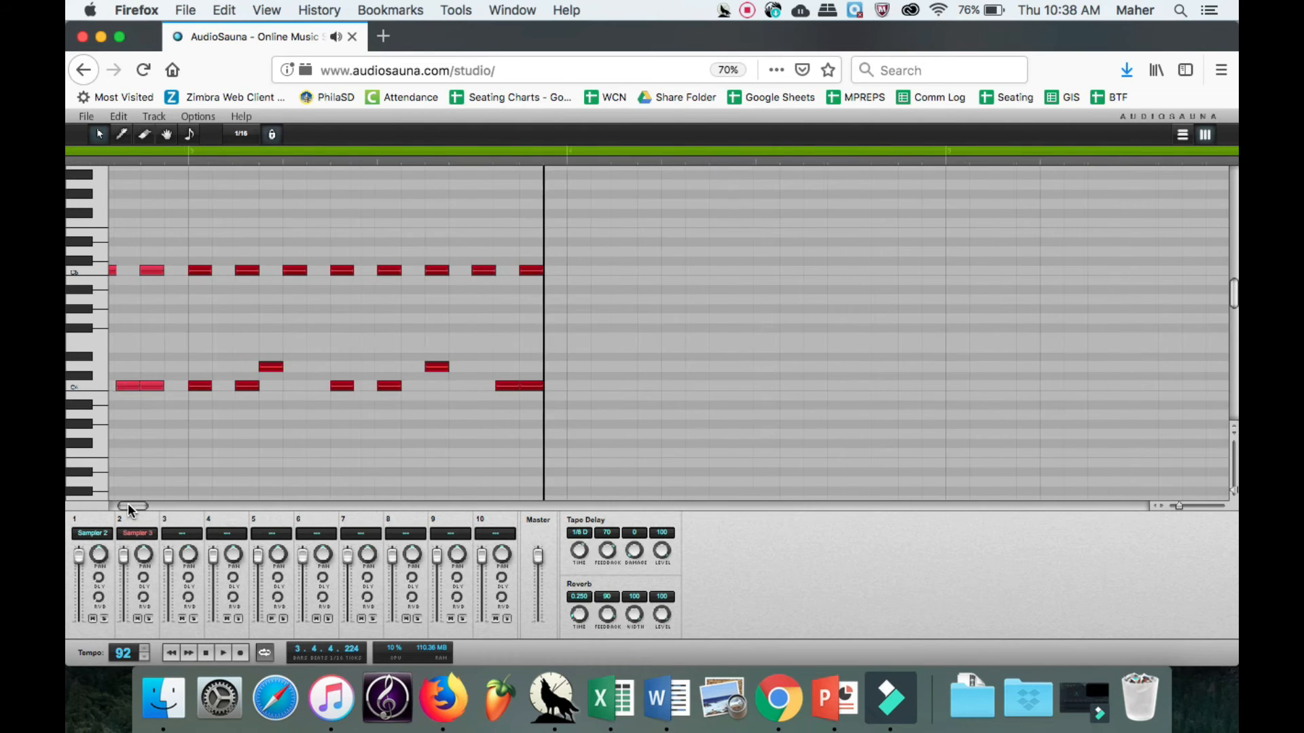
pyautogui.click(571, 163)
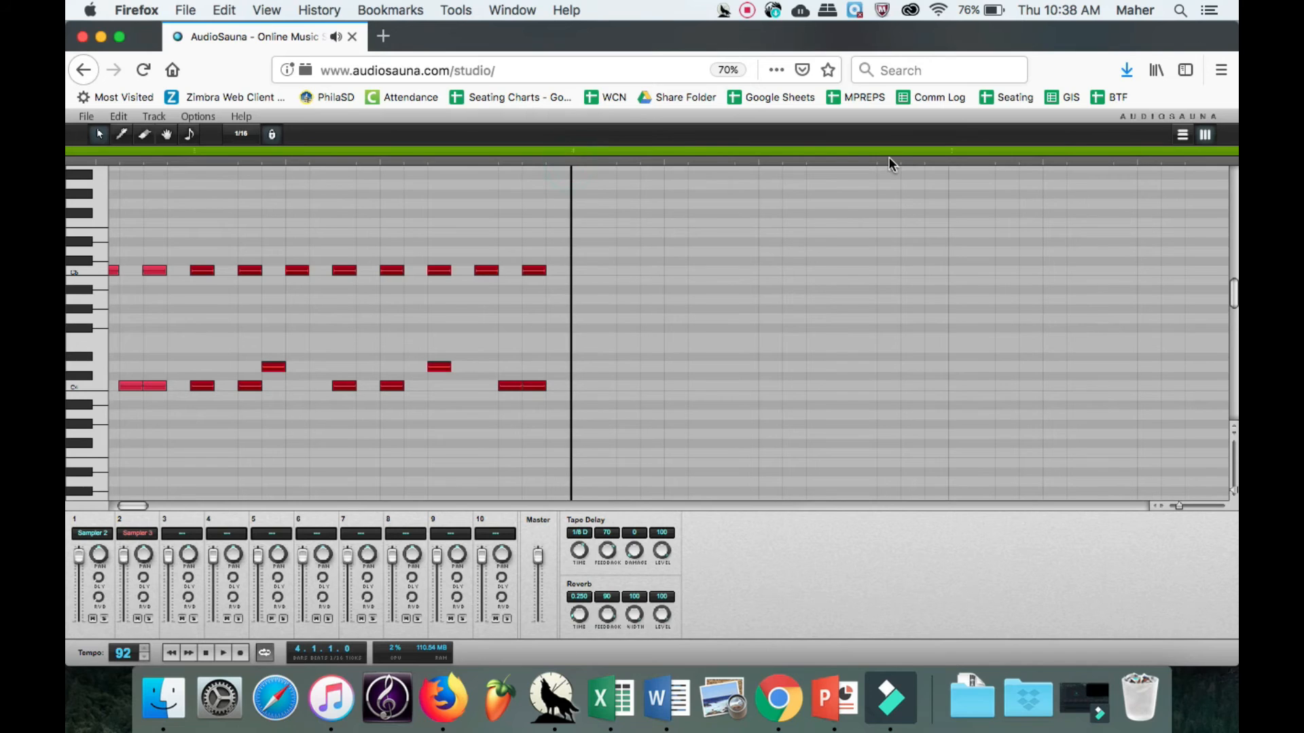
pyautogui.click(570, 167)
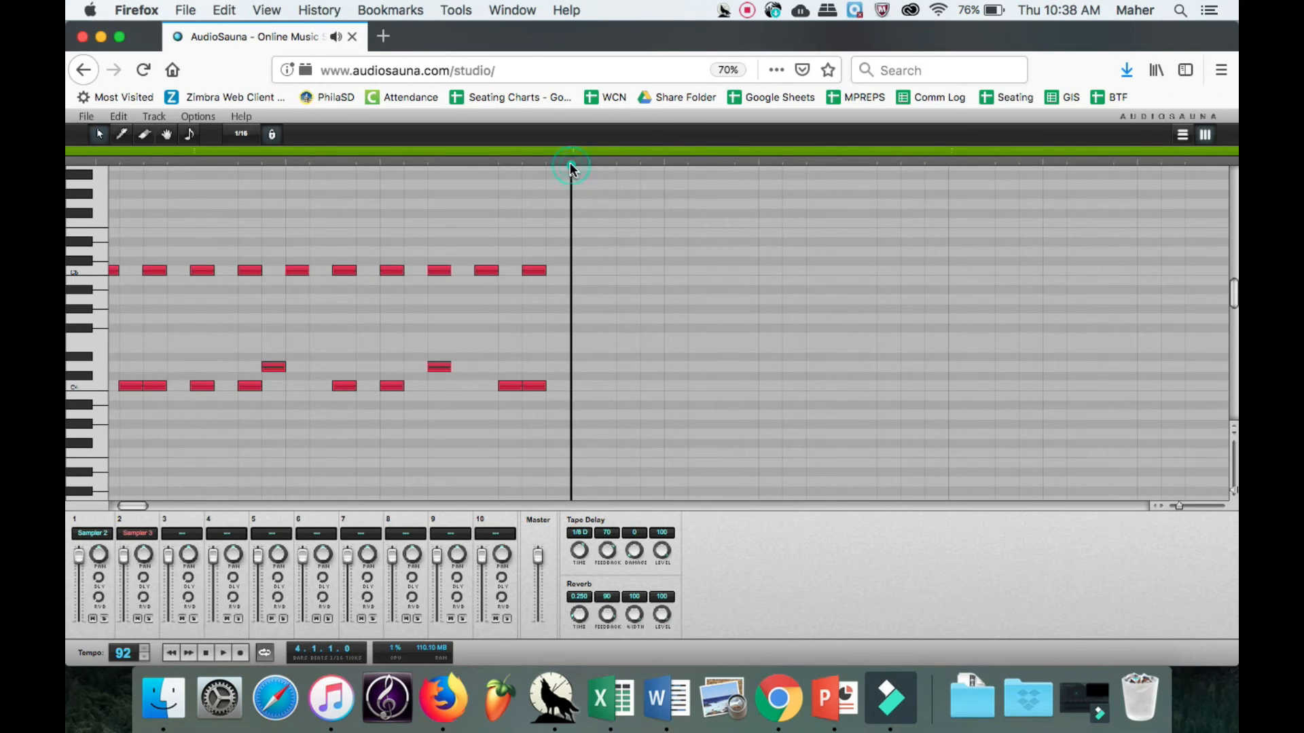
pyautogui.press('super+v')
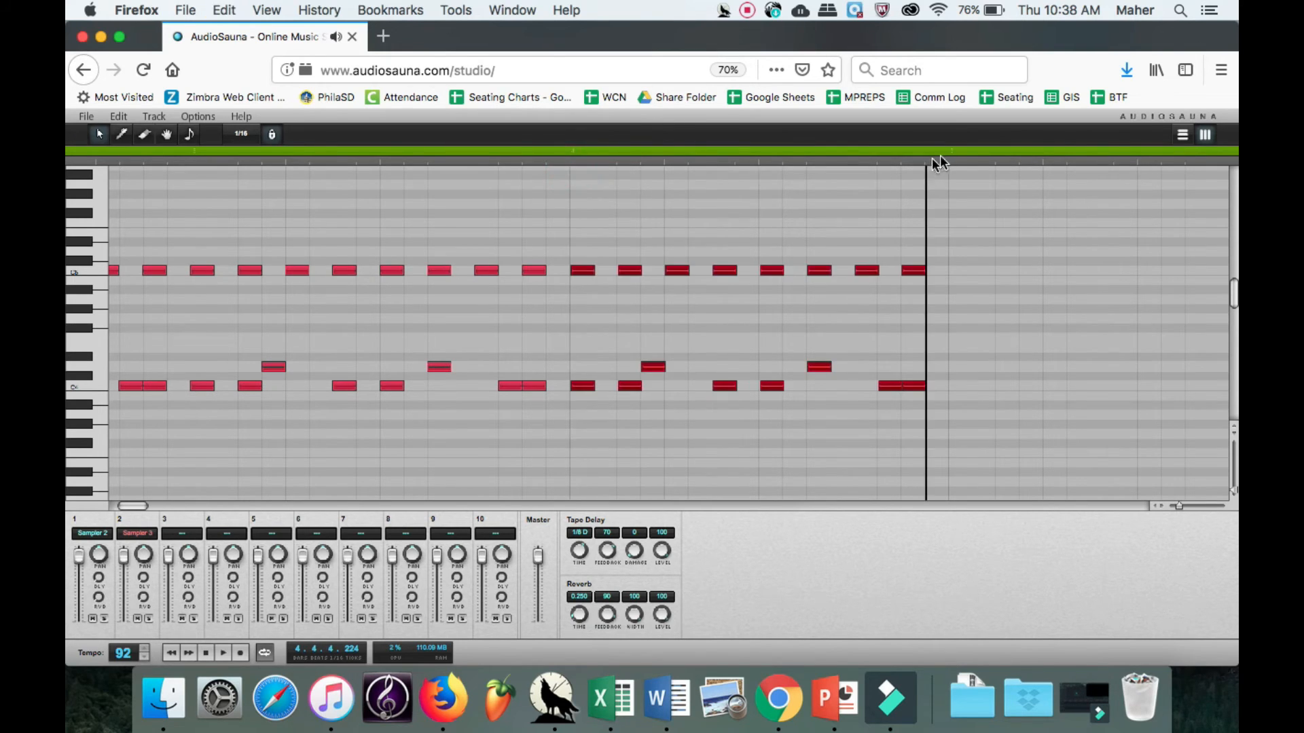
pyautogui.click(949, 165)
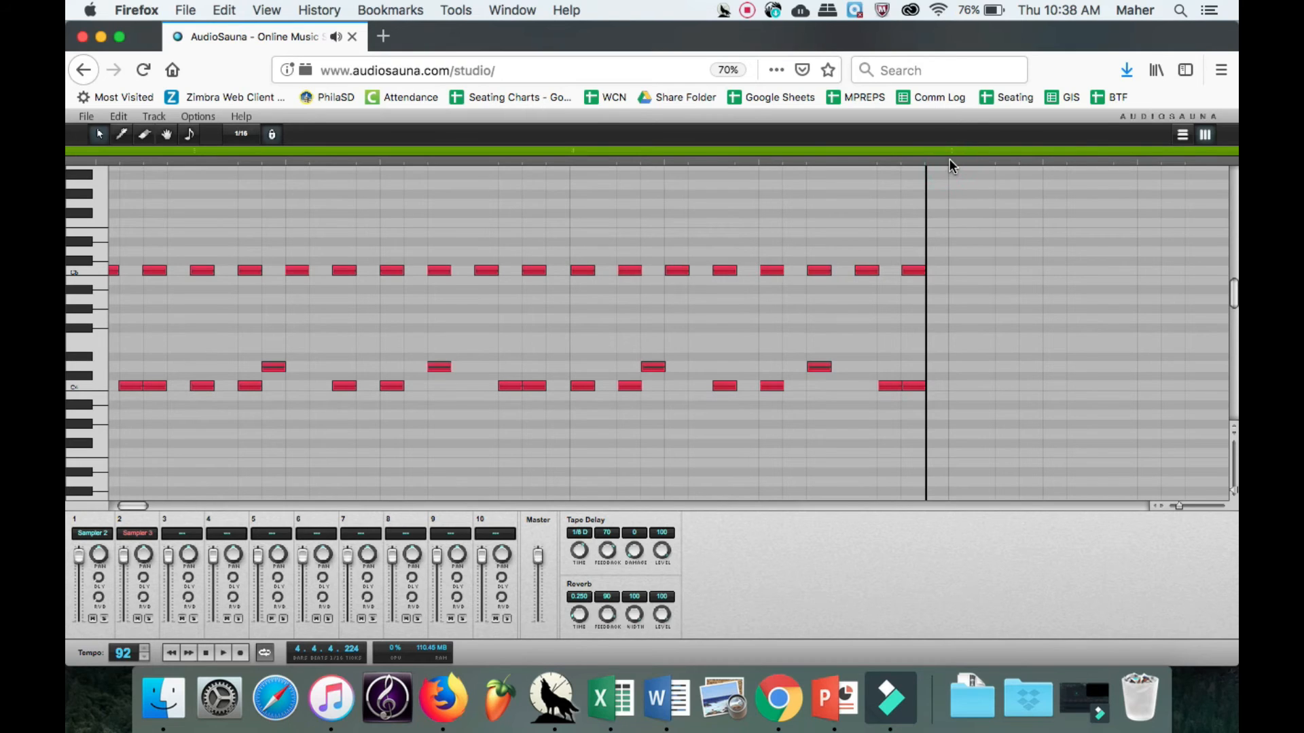
pyautogui.click(950, 165)
pyautogui.press('super+v')
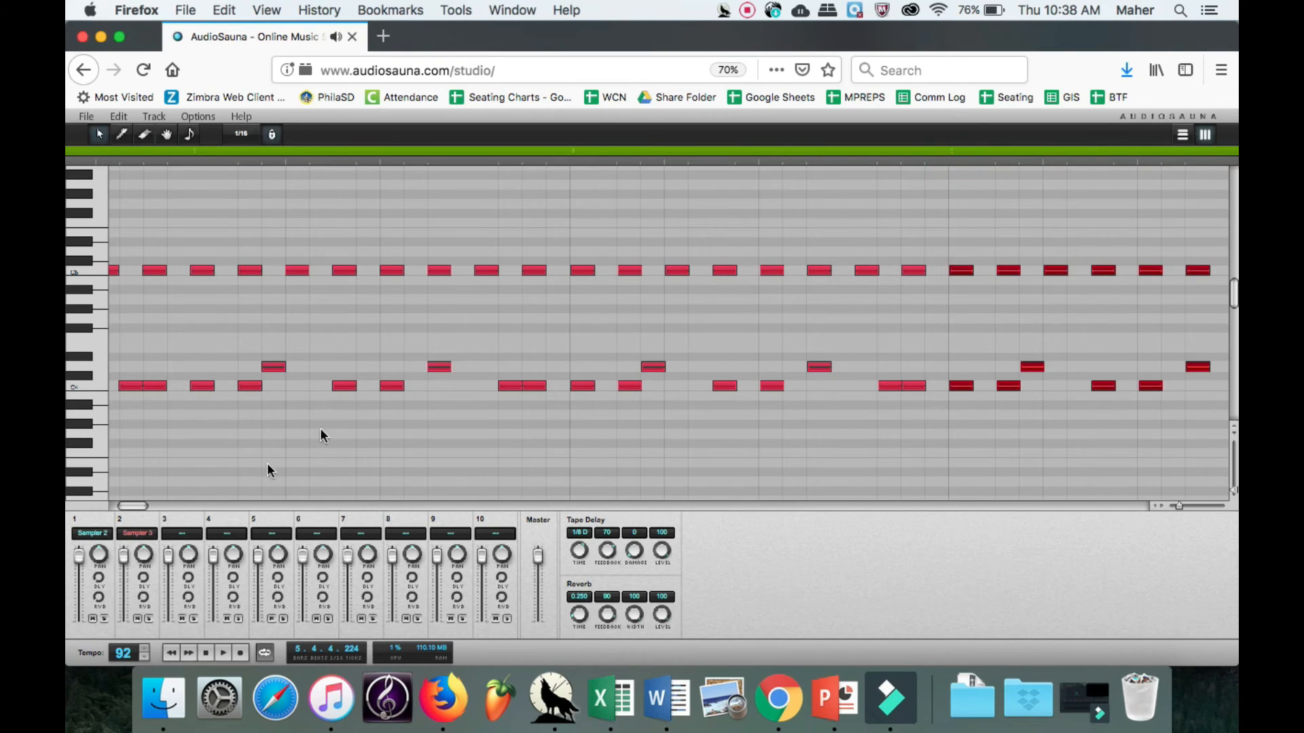
# Paste the copied drum pattern at the starts of bars 6, 7 and 8 to fill the song.
pyautogui.moveTo(136, 502)
pyautogui.mouseDown()
pyautogui.moveTo(162, 503)
pyautogui.moveTo(144, 503)
pyautogui.mouseUp()
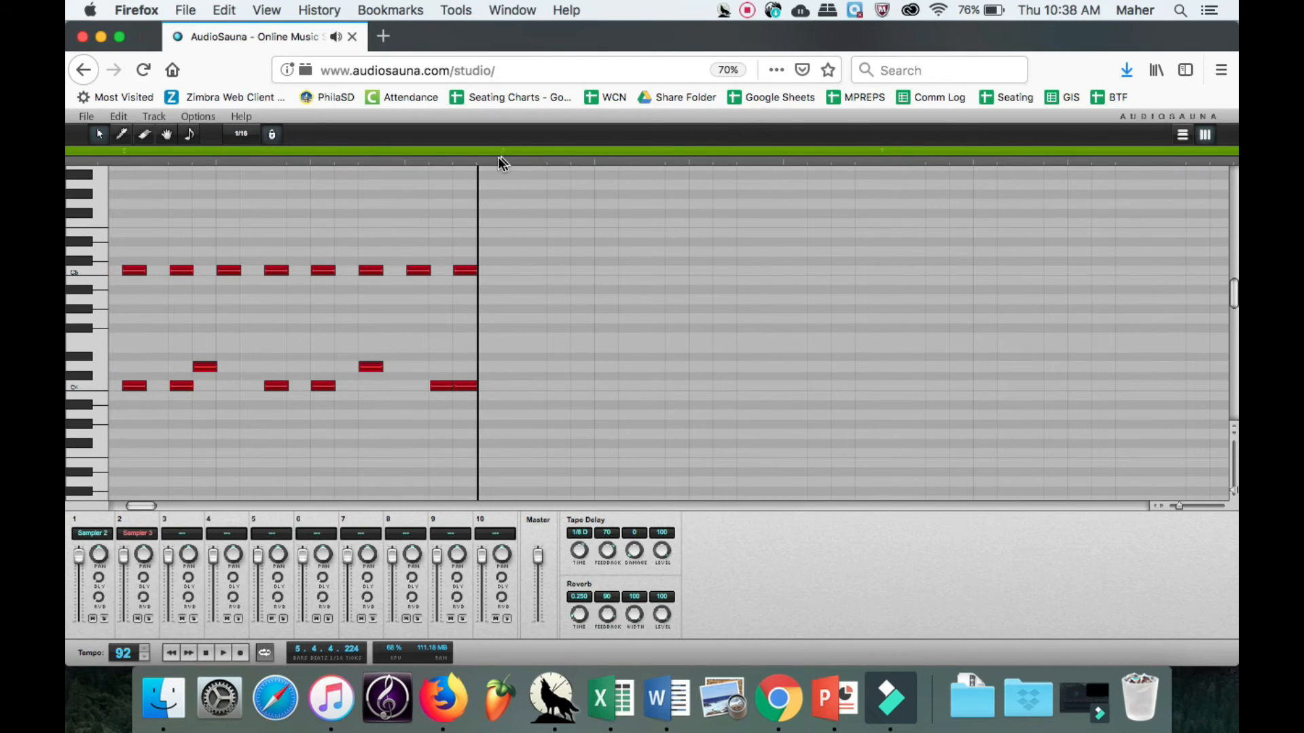
pyautogui.moveTo(502, 157); pyautogui.dragTo(886, 161)
pyautogui.click(883, 162)
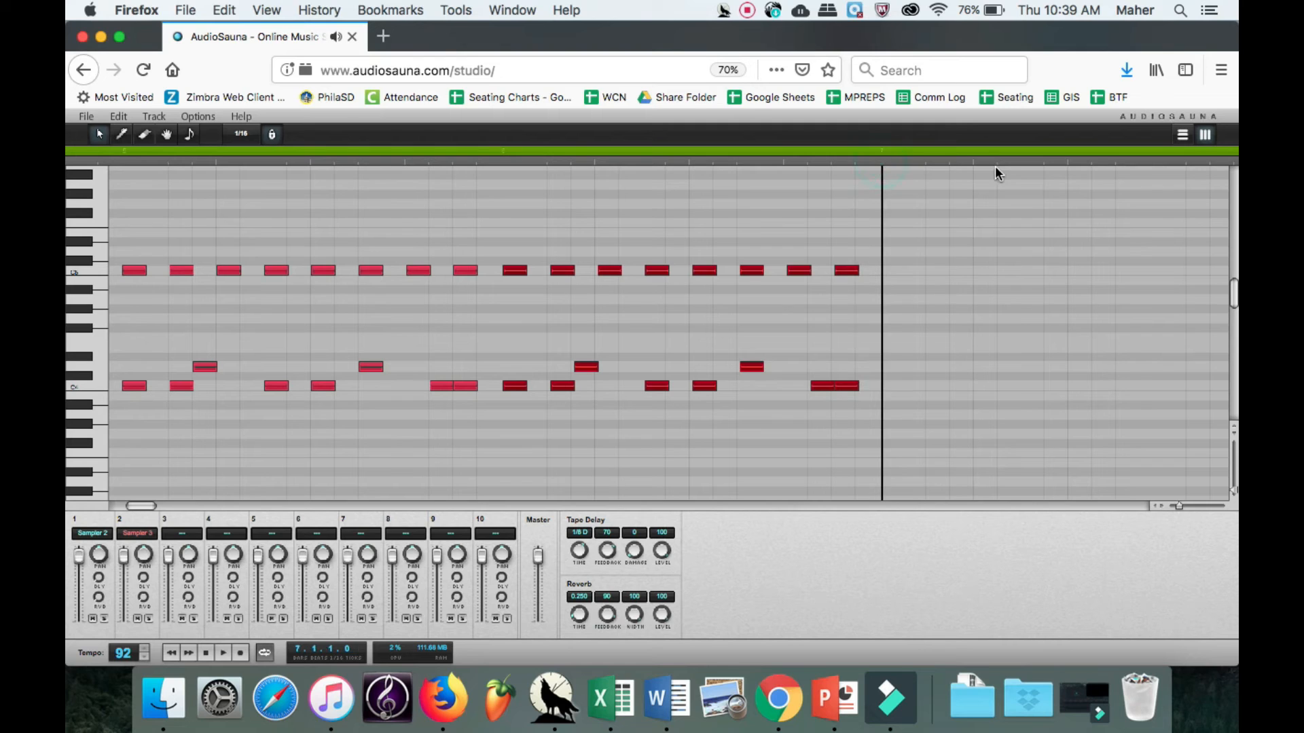
pyautogui.press('super+v')
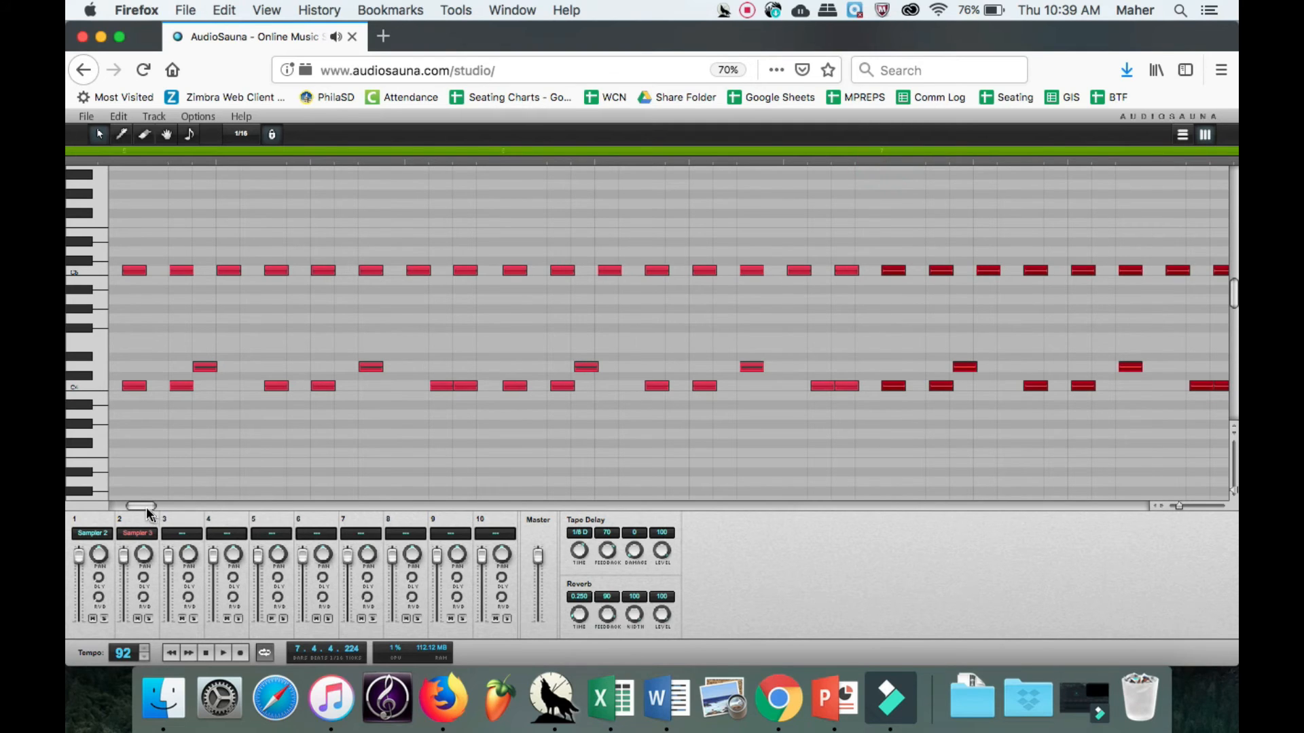
pyautogui.moveTo(146, 507); pyautogui.dragTo(157, 508)
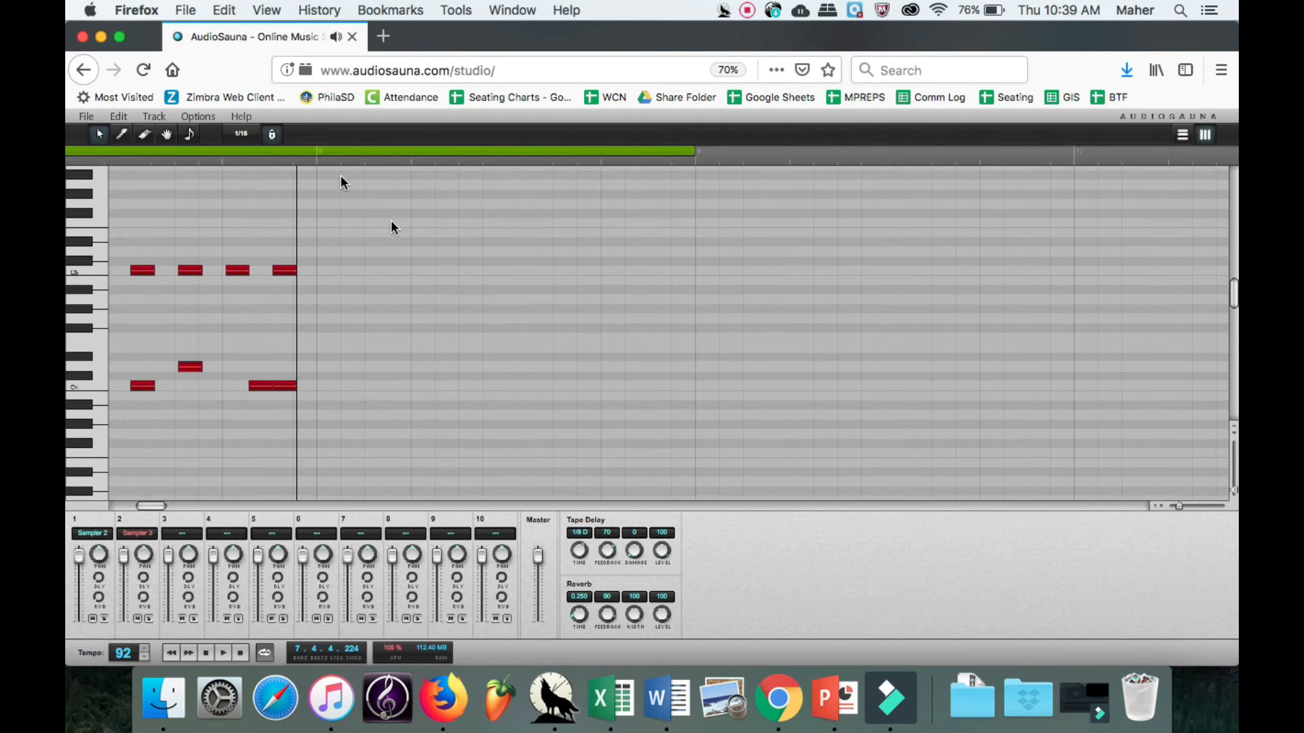
pyautogui.click(316, 163)
pyautogui.press('super+v')
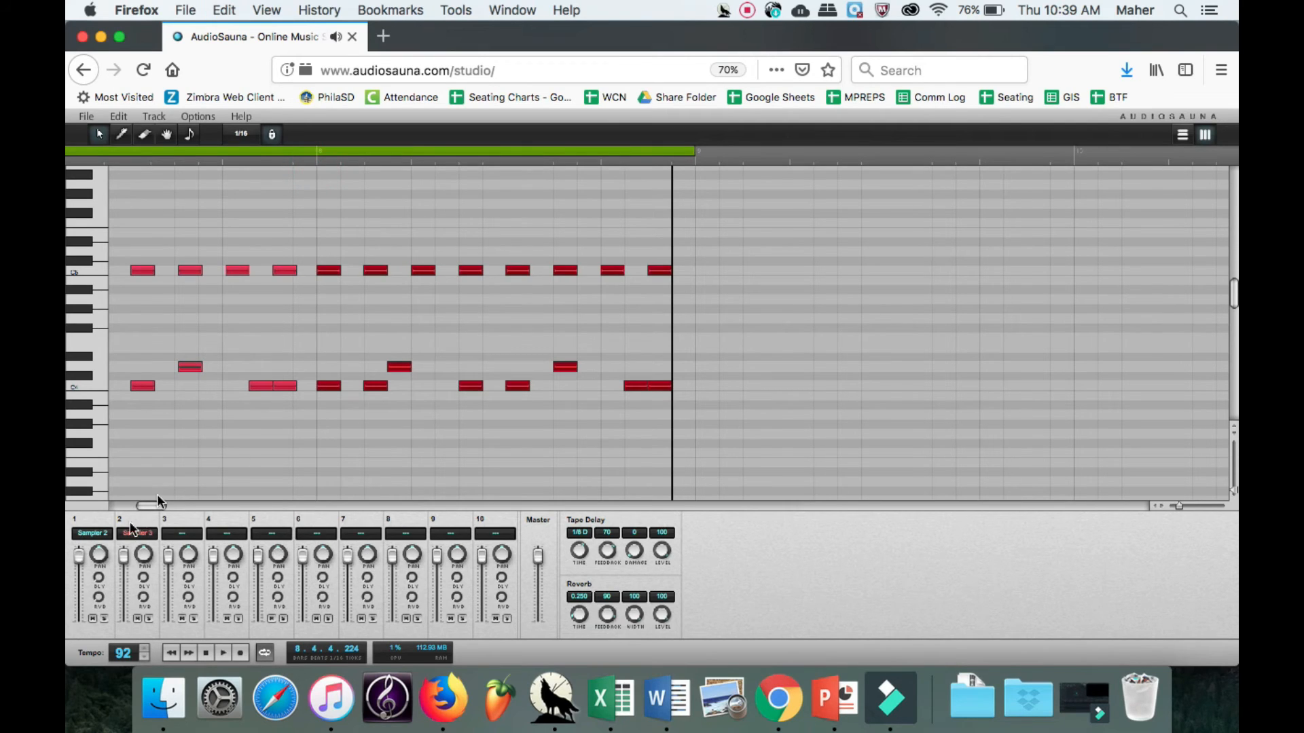
# Play the song from the start of bar 1 to hear the repeated drums, then stop playback.
pyautogui.moveTo(143, 503); pyautogui.dragTo(117, 503)
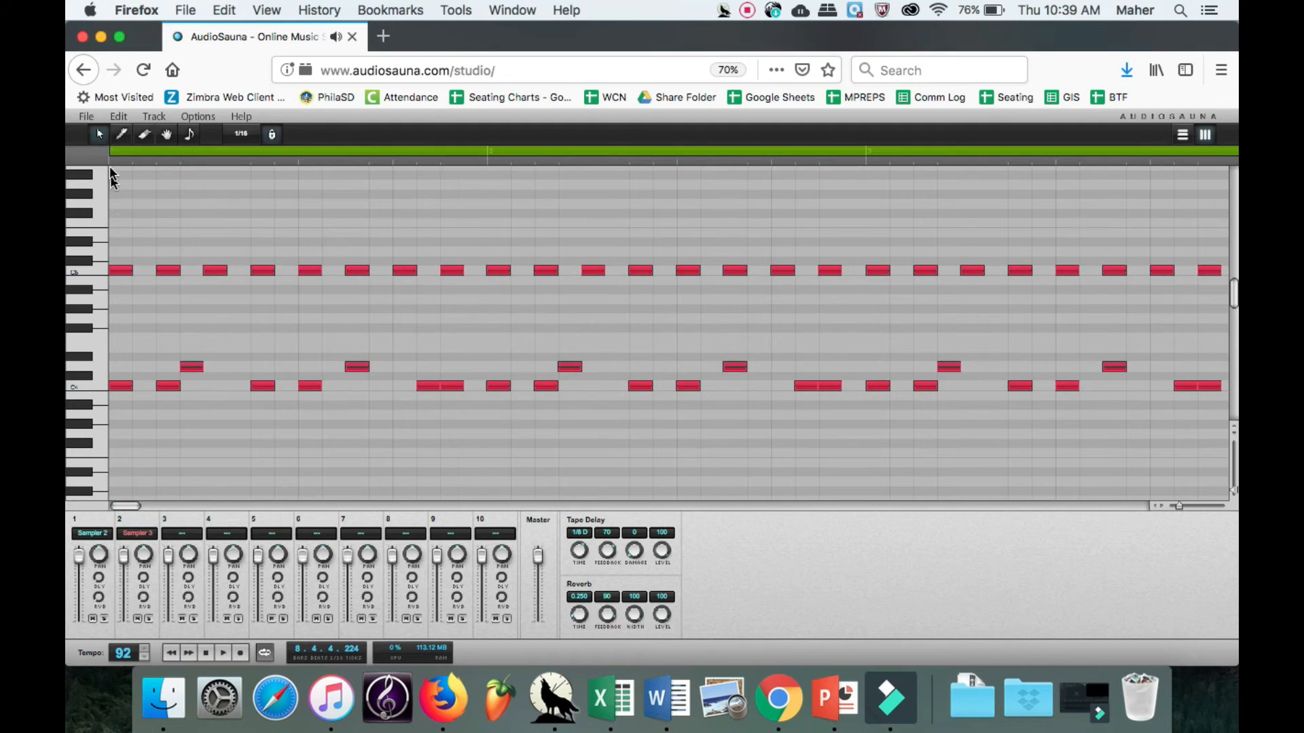
pyautogui.click(109, 158)
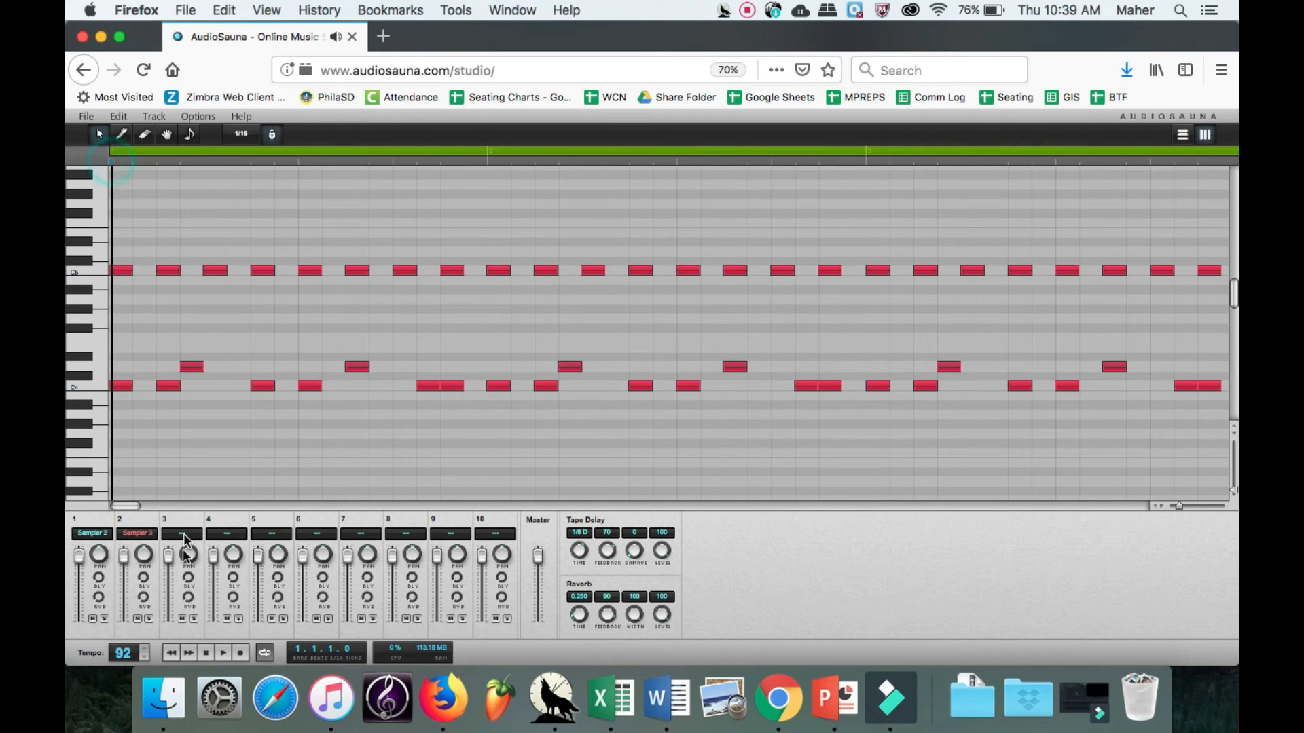
pyautogui.click(222, 653)
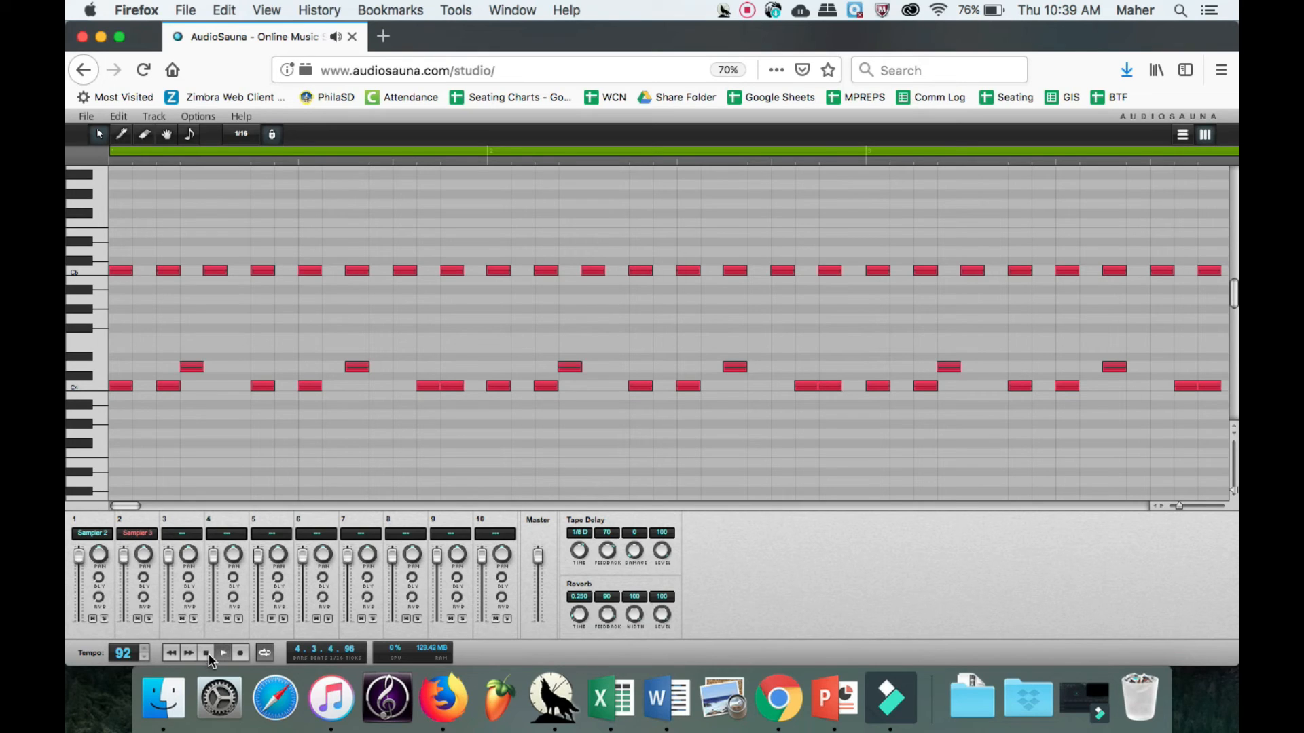
pyautogui.click(207, 654)
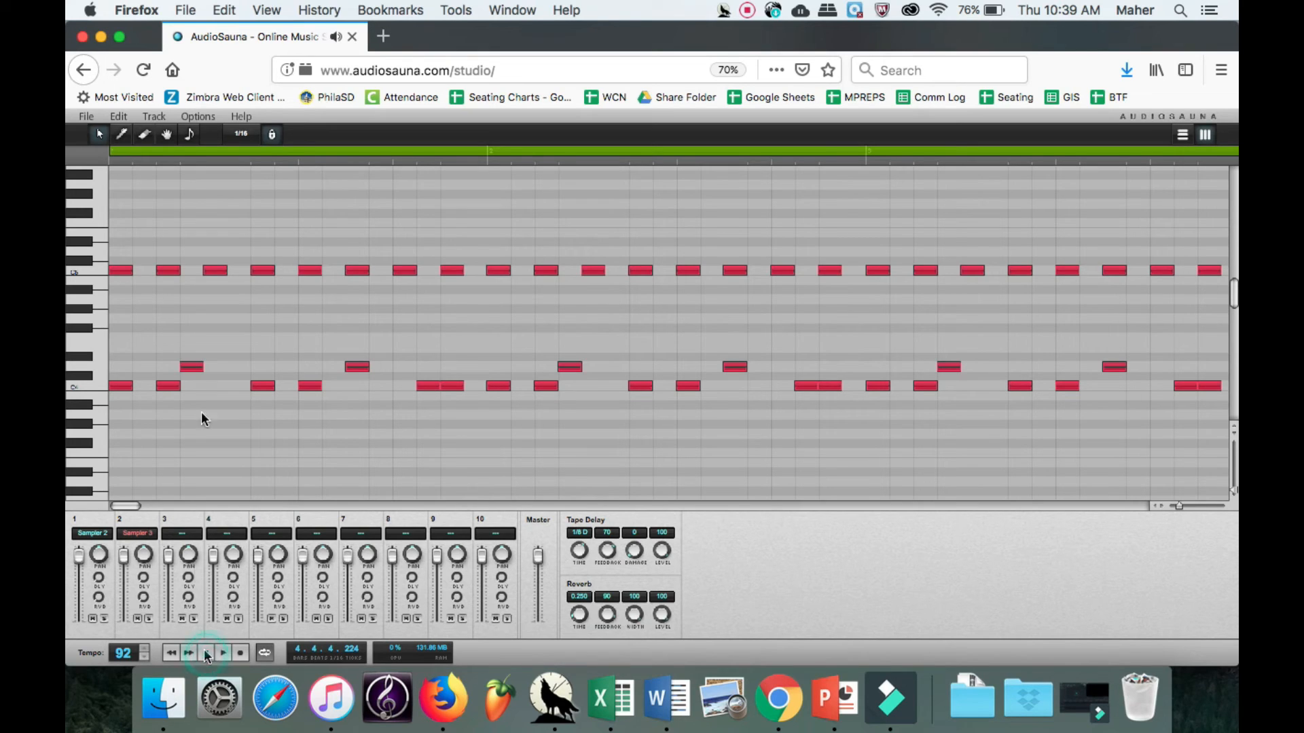
# Create a new FM Synthesizer track and audition its Bass - 01 preset with several keyboard notes.
pyautogui.click(147, 119)
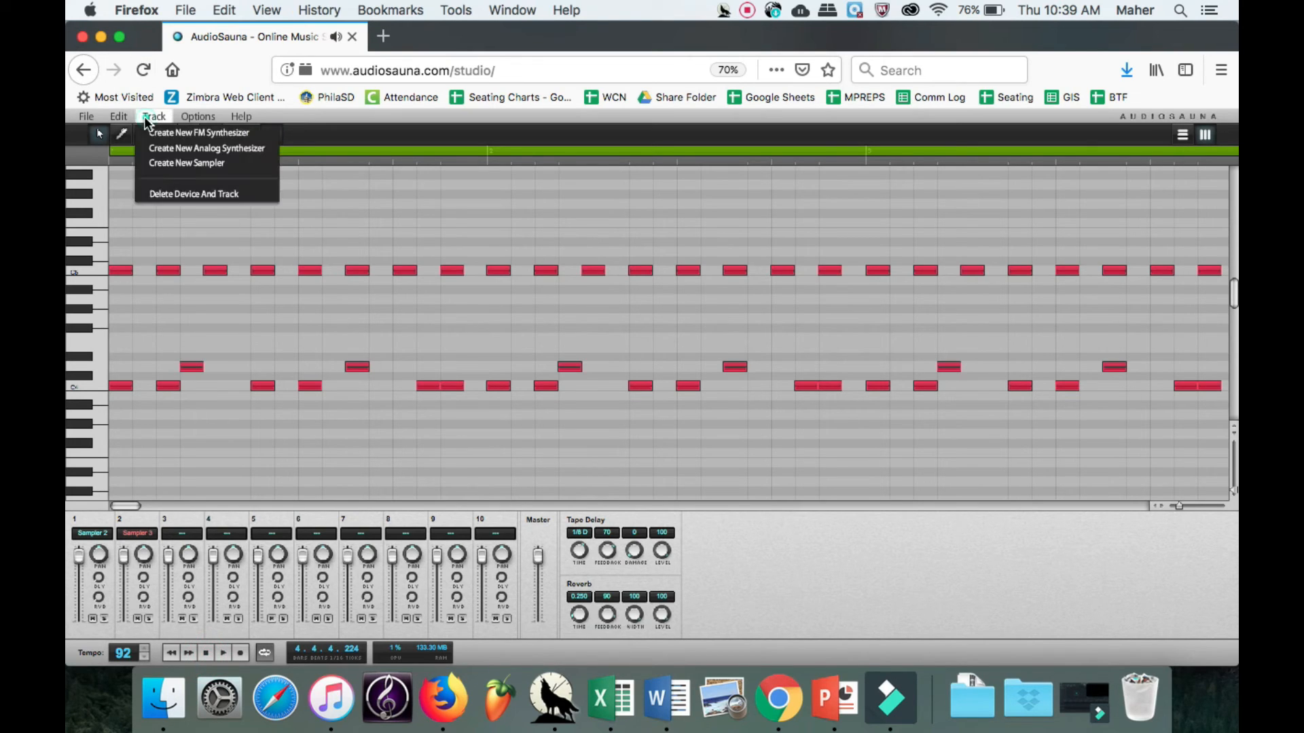
pyautogui.click(202, 133)
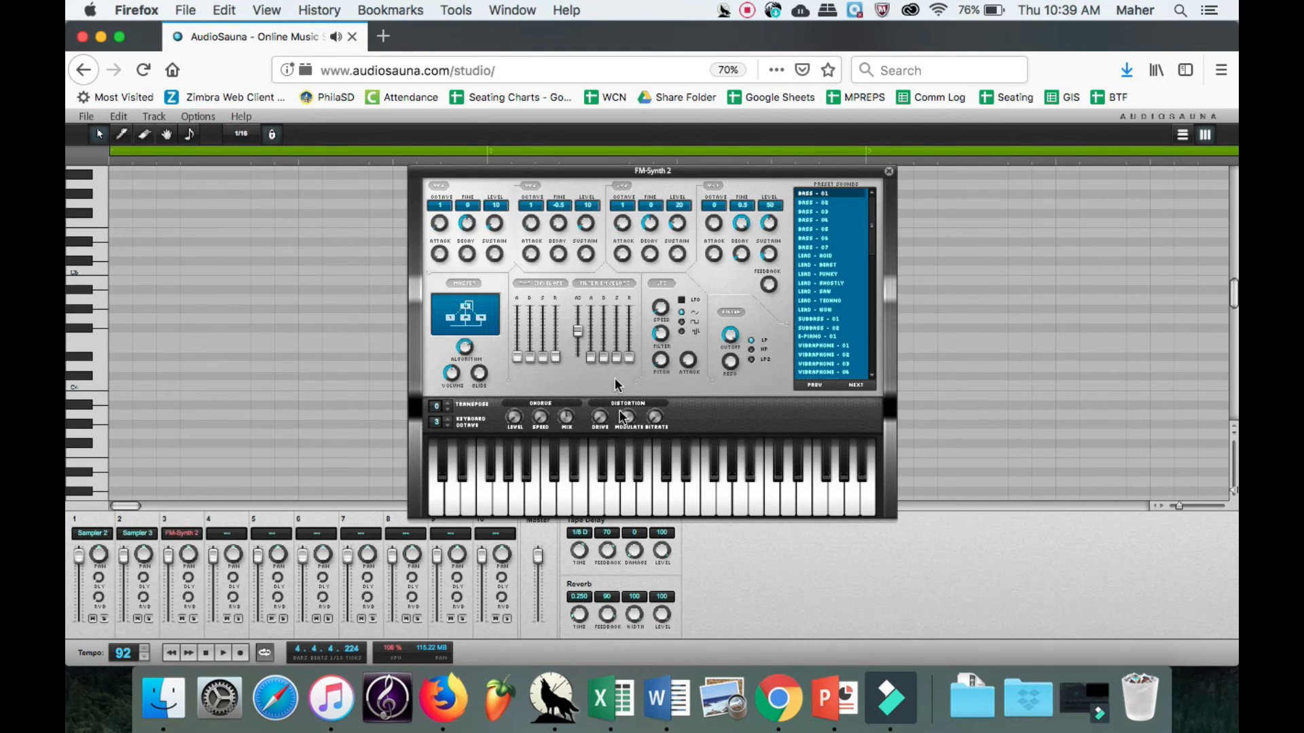
pyautogui.click(592, 467)
pyautogui.click(696, 475)
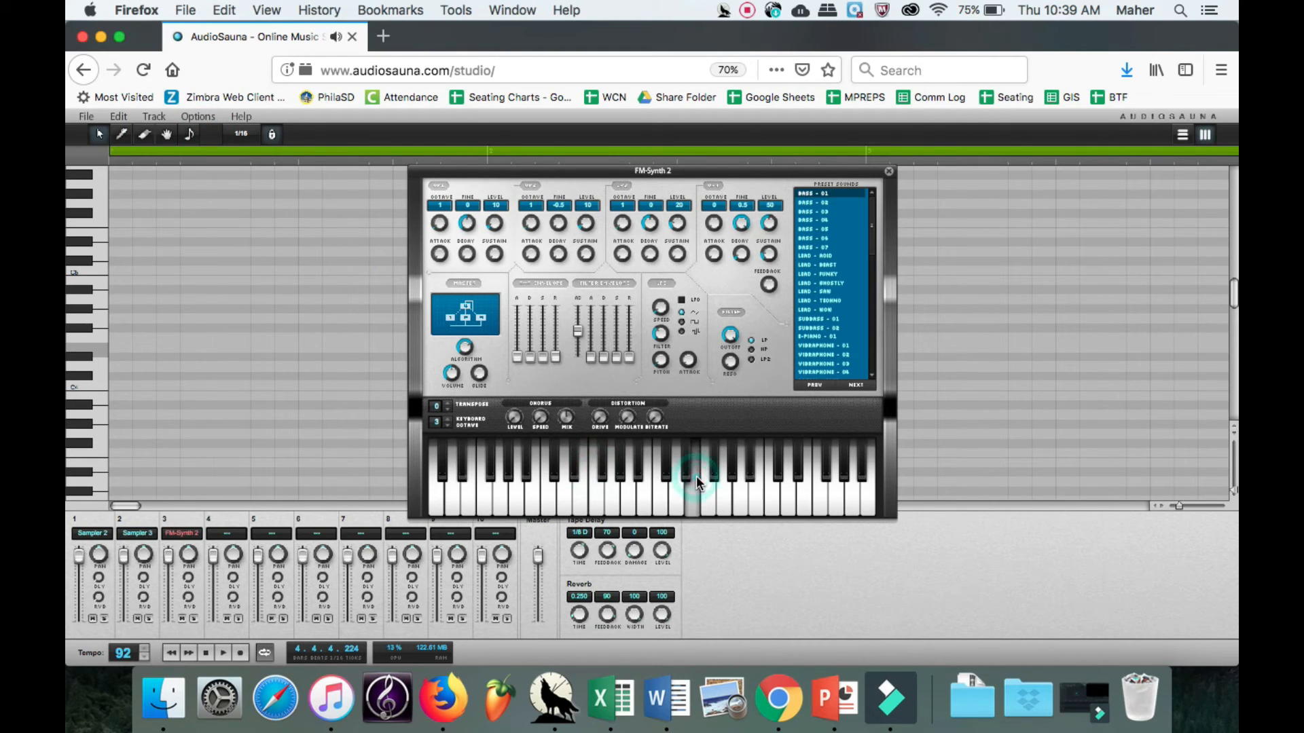
pyautogui.click(787, 474)
pyautogui.click(584, 496)
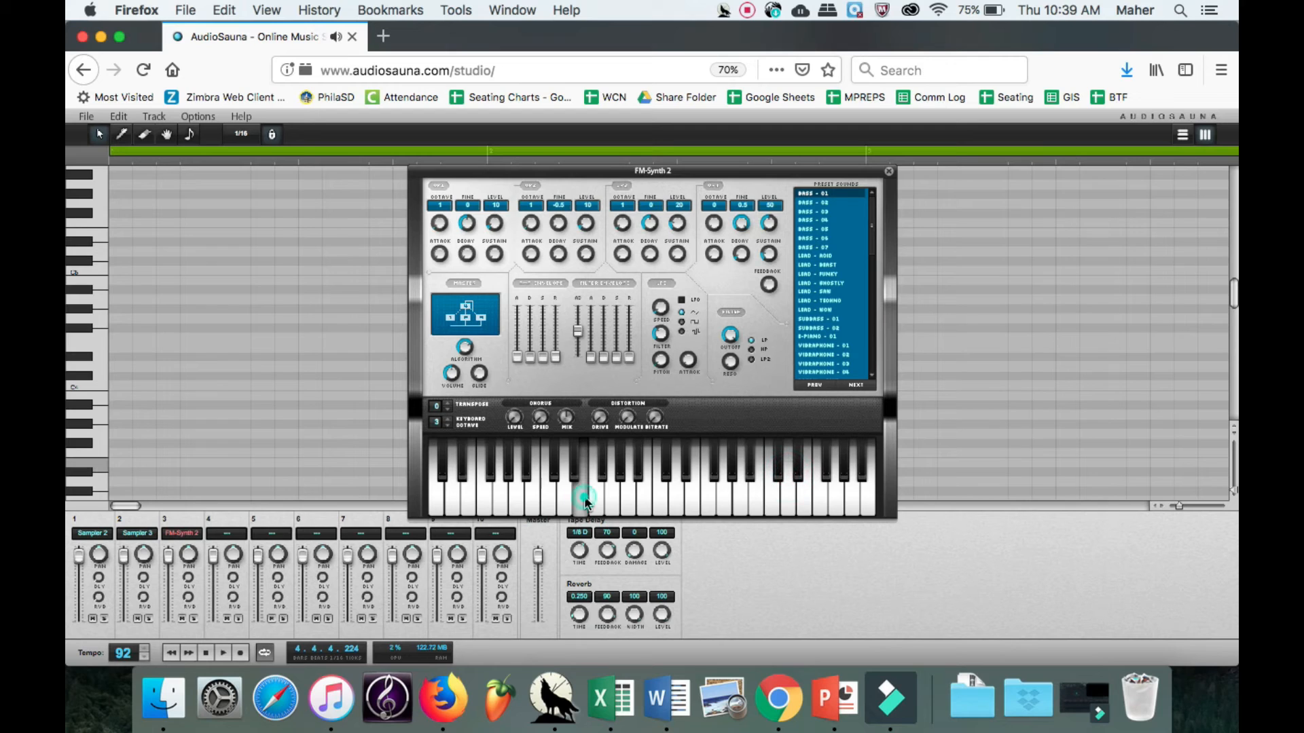
pyautogui.click(547, 490)
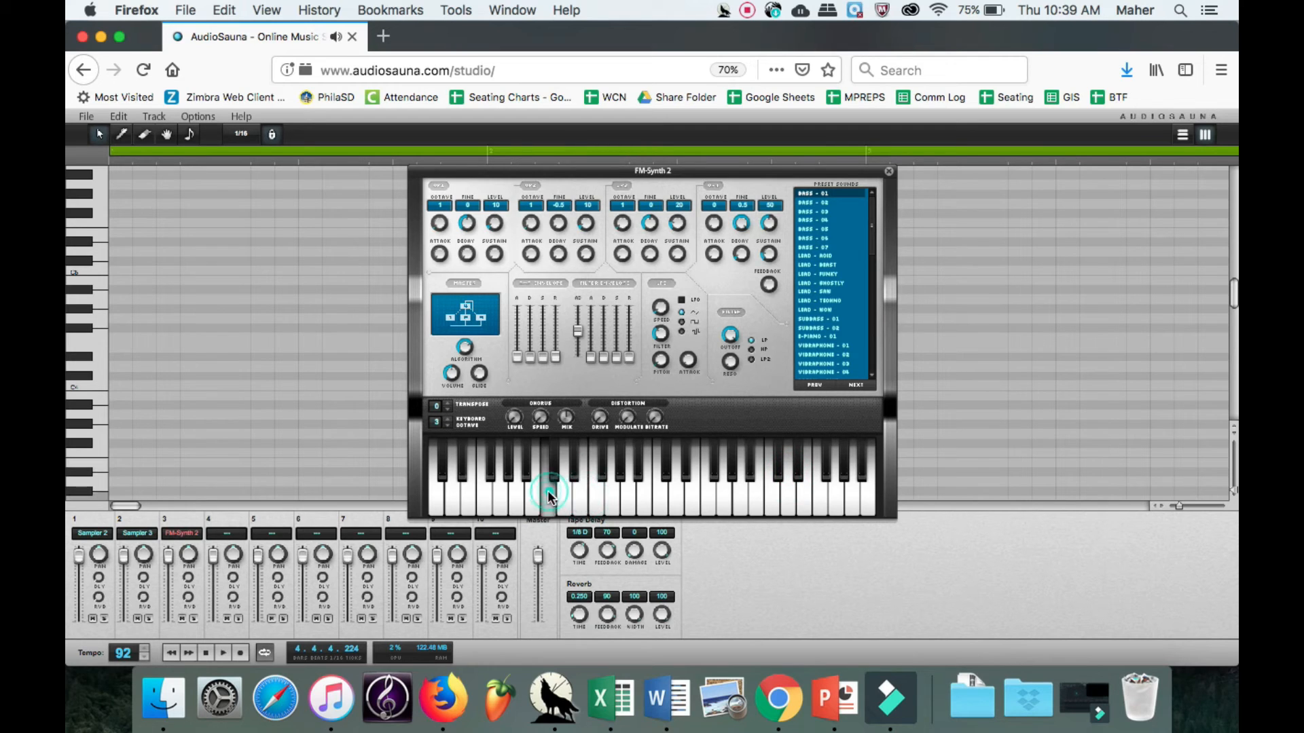
# Try the Lead - Funky and Vibraphone - 02 presets on the FM synth, sounding several notes with each.
pyautogui.click(840, 273)
pyautogui.click(765, 487)
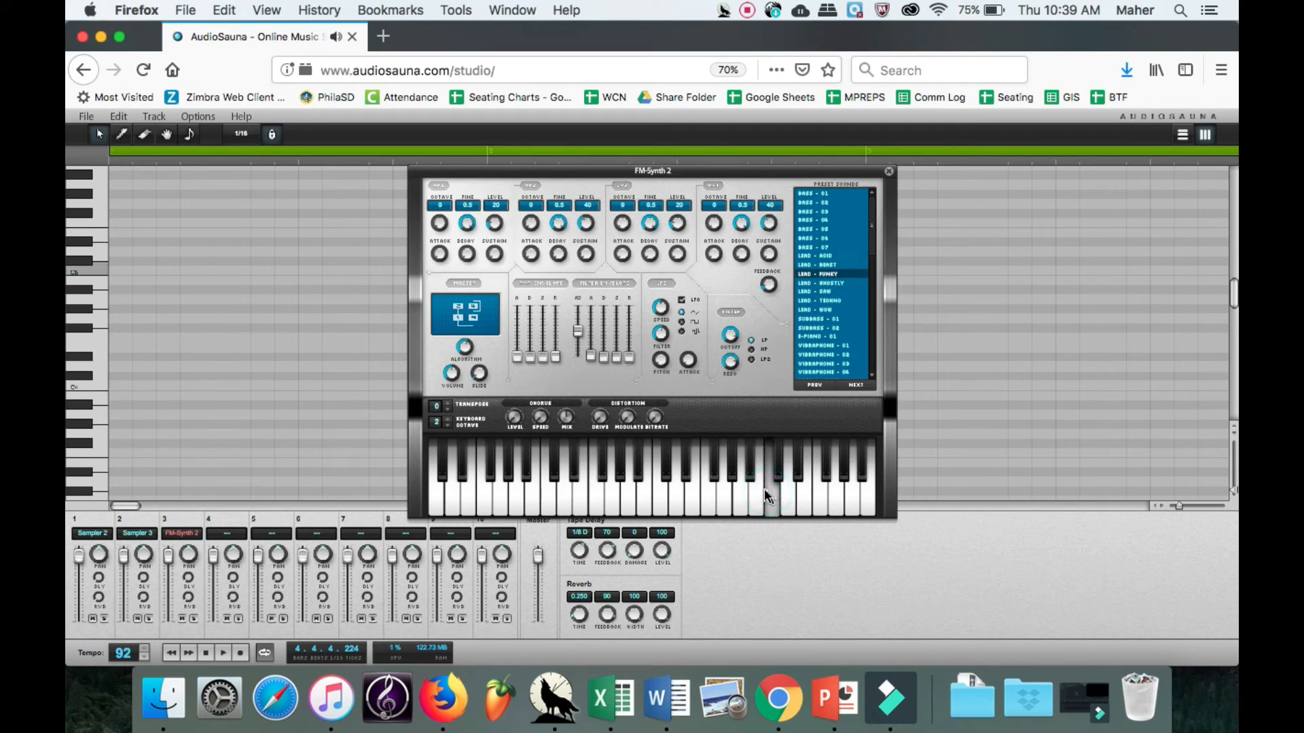
pyautogui.moveTo(764, 489)
pyautogui.mouseDown()
pyautogui.moveTo(611, 503)
pyautogui.moveTo(749, 474)
pyautogui.mouseUp()
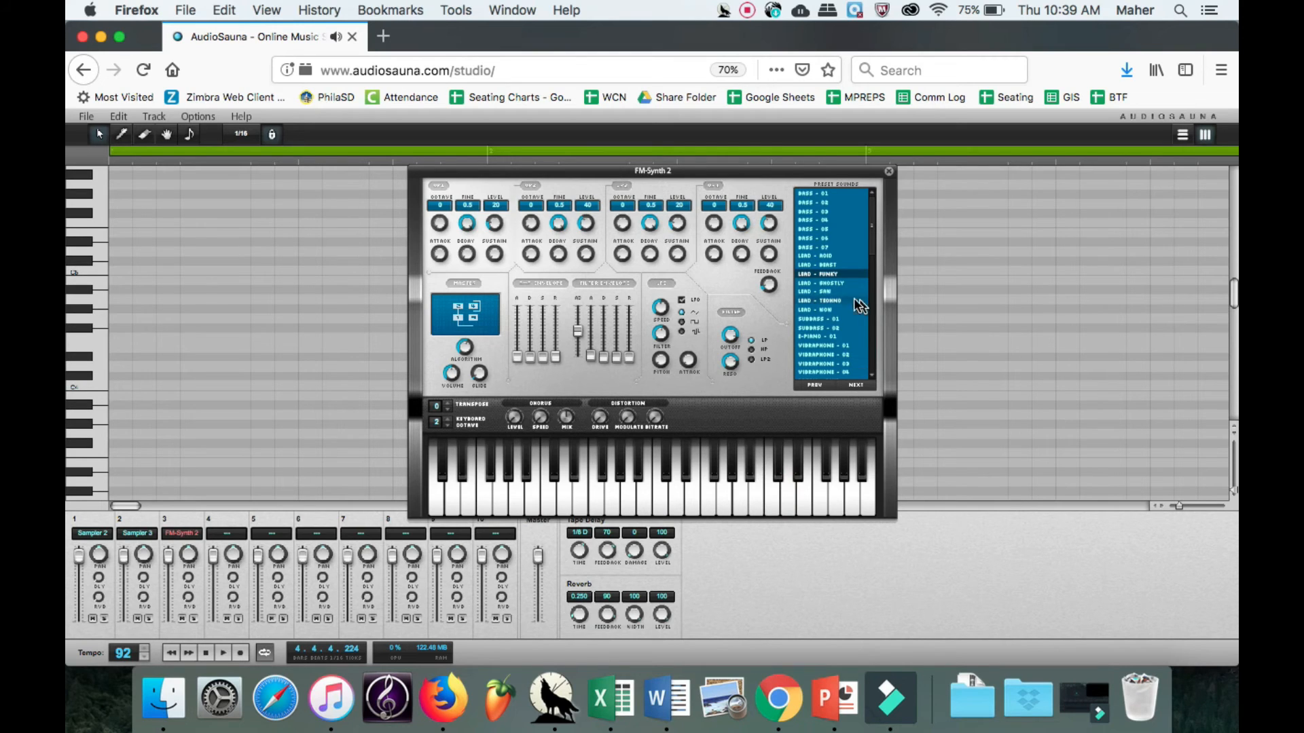
pyautogui.click(847, 355)
pyautogui.click(729, 487)
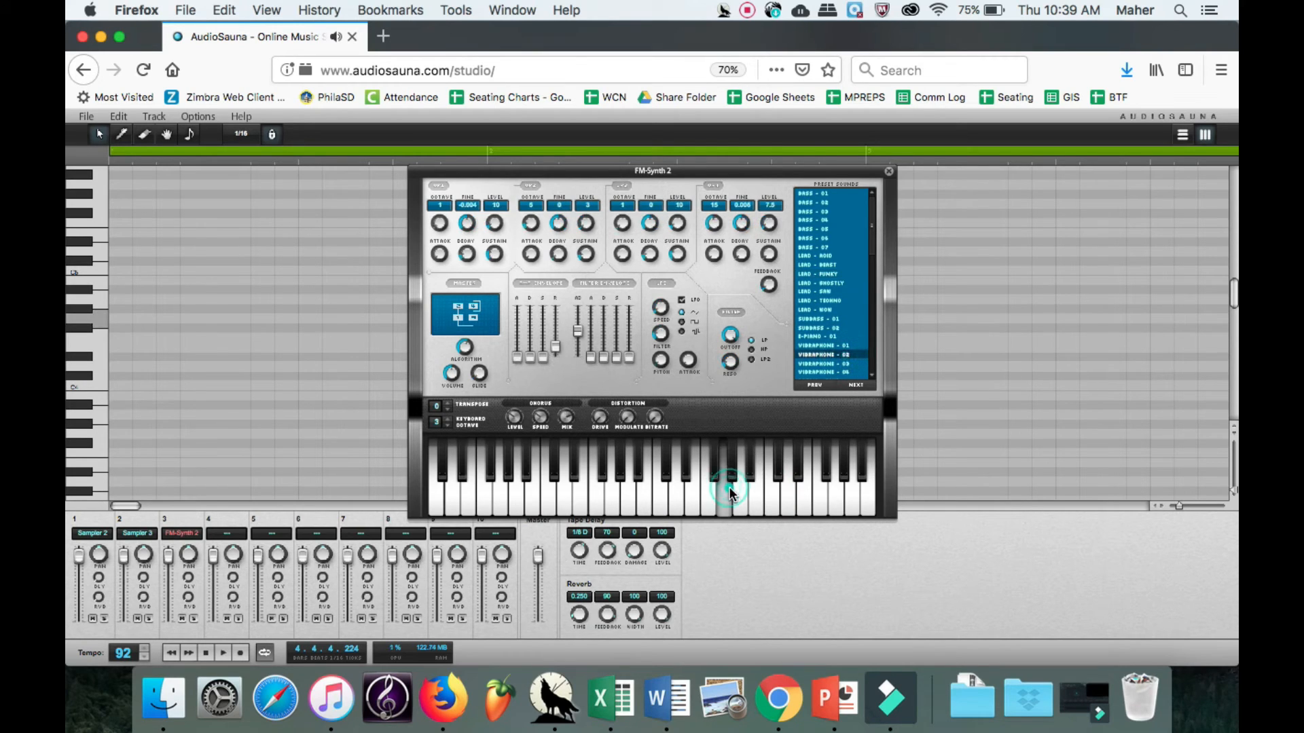
pyautogui.click(610, 503)
pyautogui.click(833, 455)
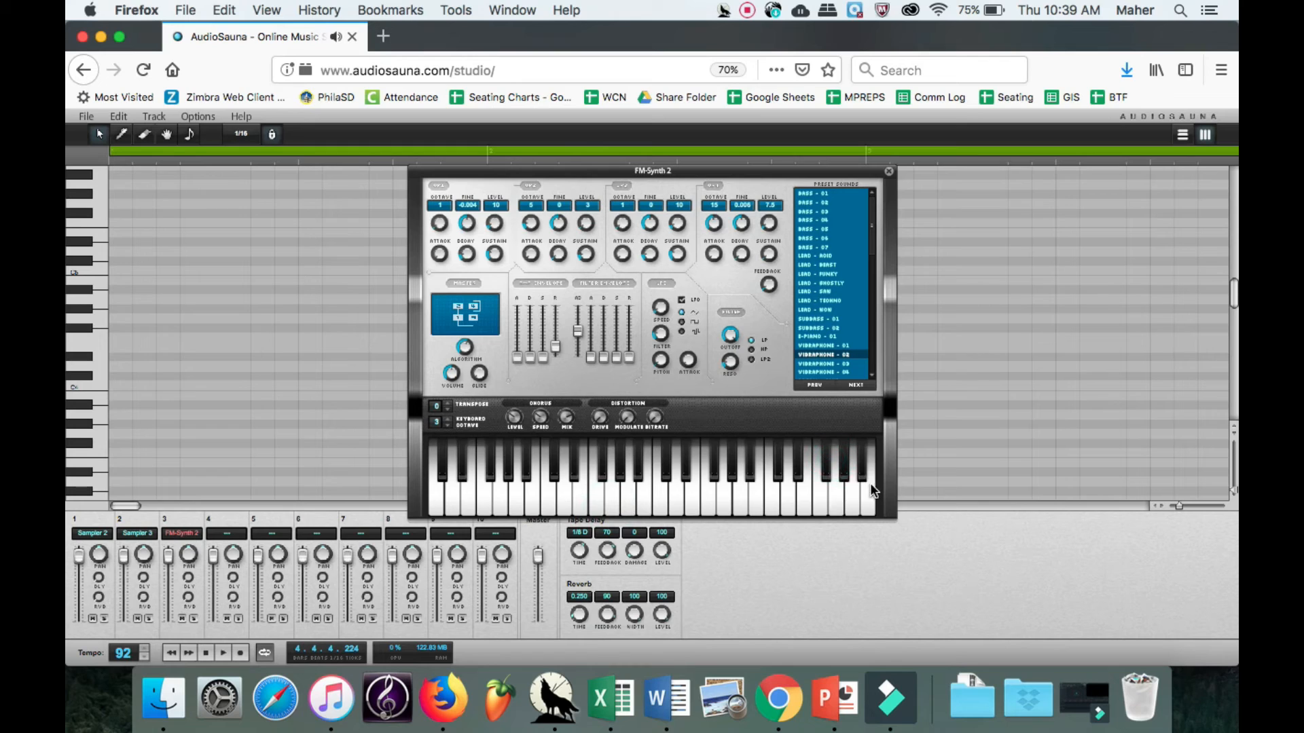
pyautogui.click(768, 499)
pyautogui.click(698, 502)
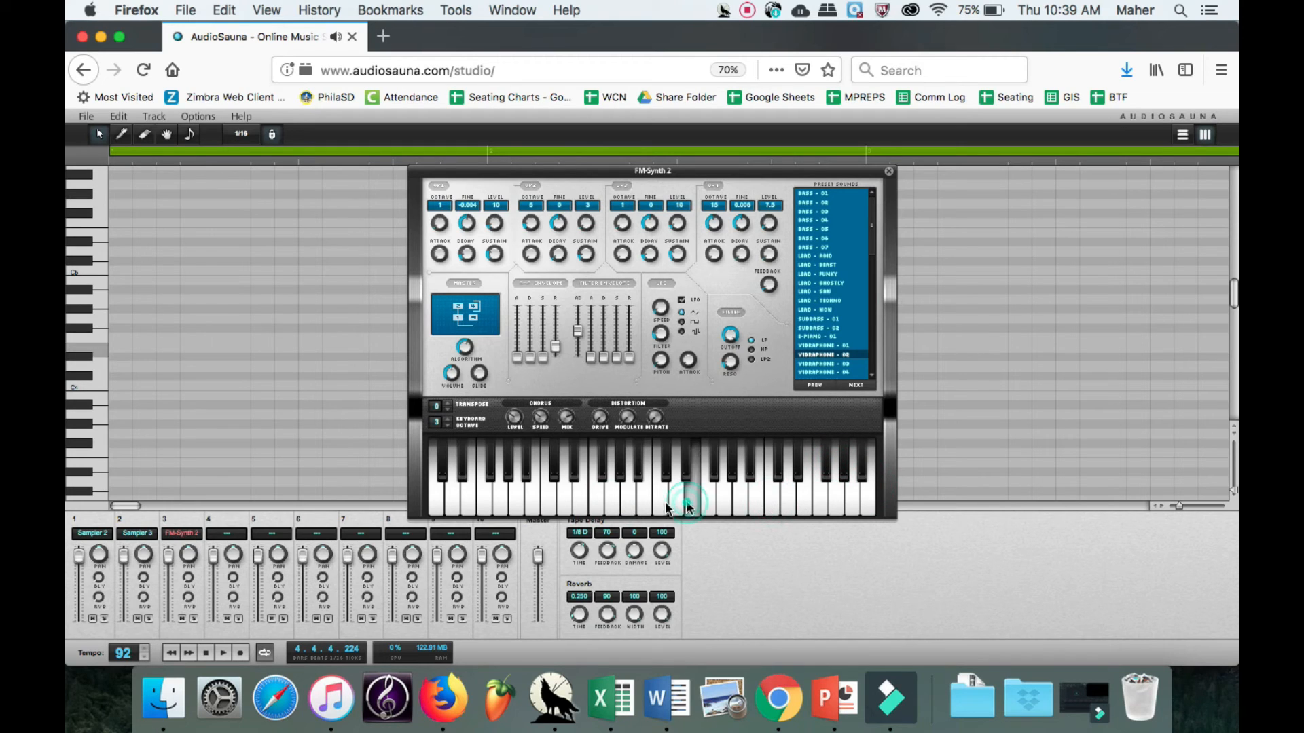
pyautogui.click(582, 506)
# Try the Vibraphone - 01 preset on the FM synth with low and high keyboard notes.
pyautogui.click(840, 345)
pyautogui.click(741, 503)
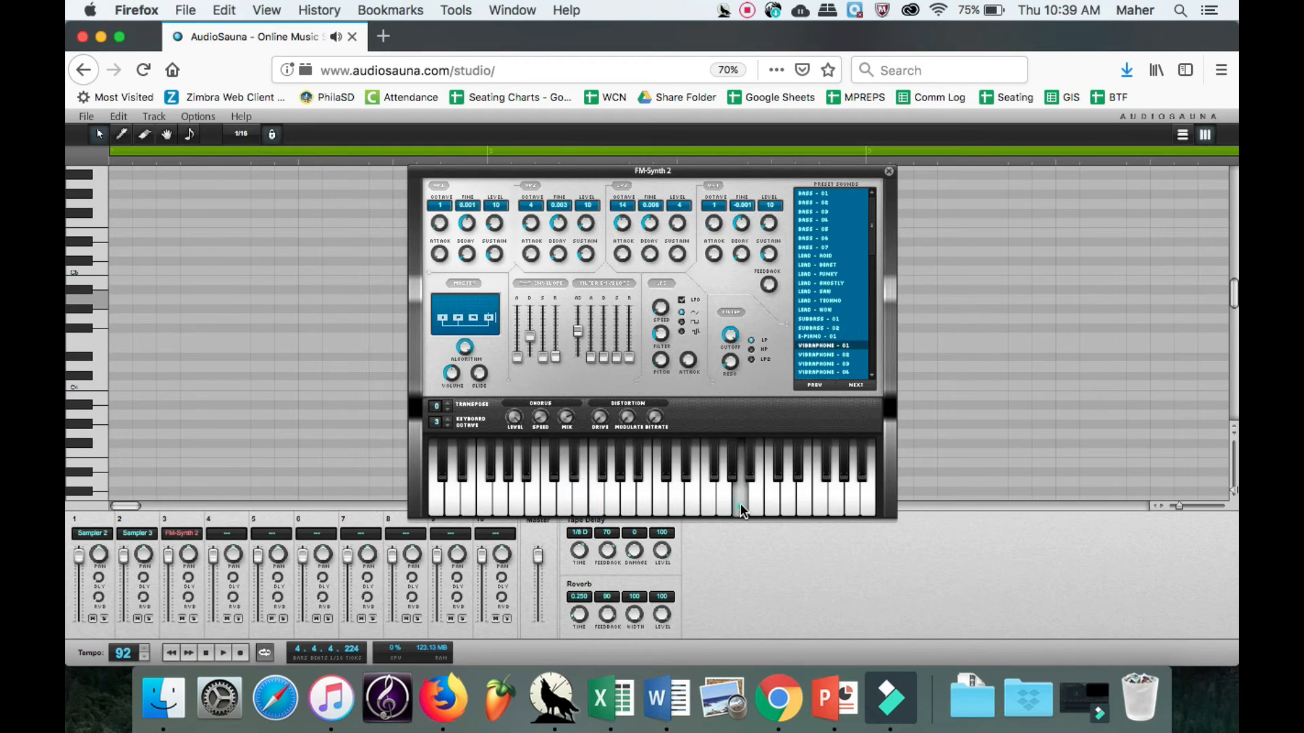
pyautogui.click(647, 507)
pyautogui.click(698, 490)
pyautogui.click(745, 491)
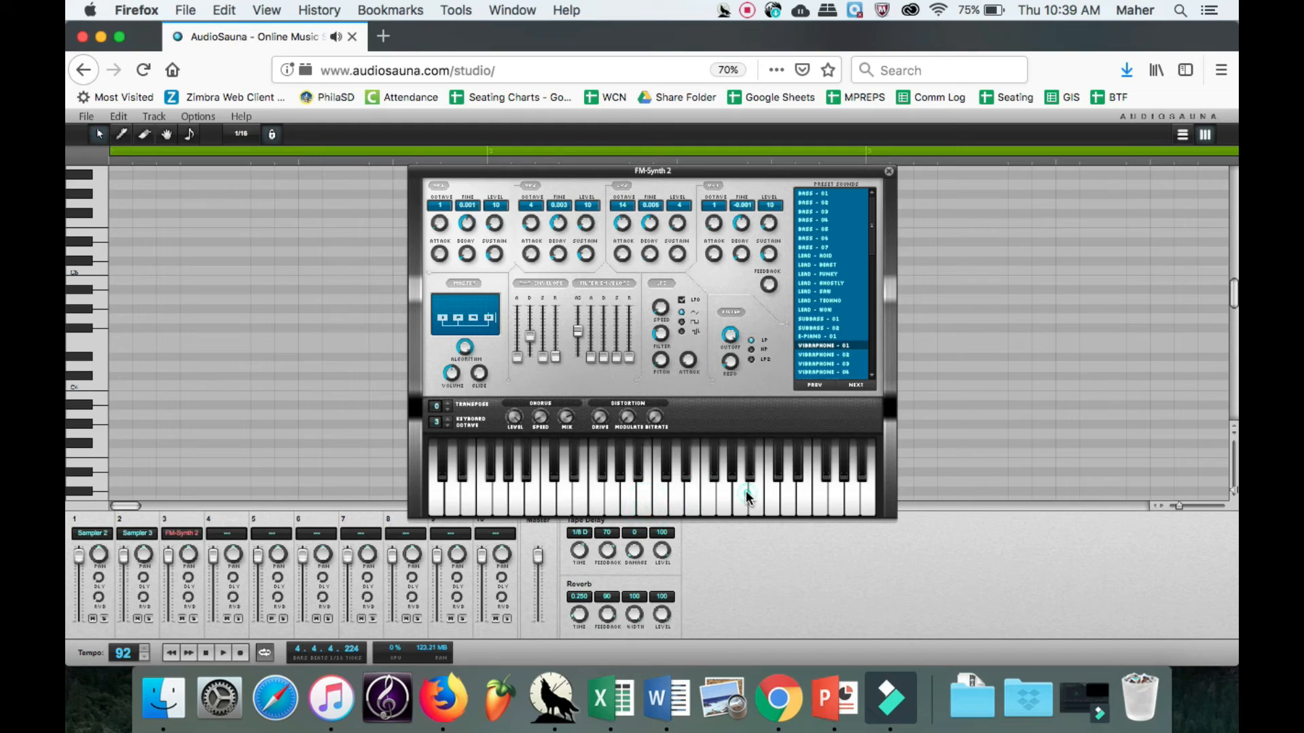
pyautogui.click(804, 480)
pyautogui.click(833, 487)
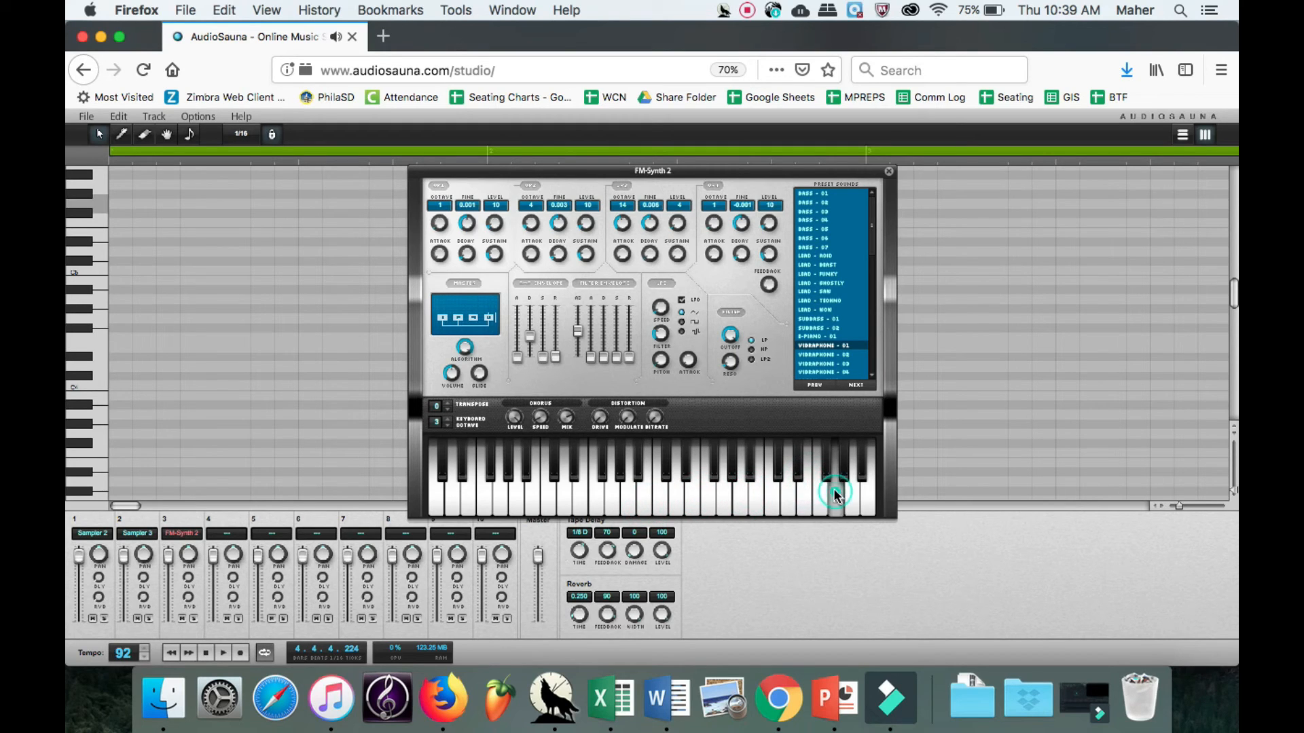
pyautogui.click(746, 503)
# Load the E-Piano - 01 preset on the FM synth, test it with several notes and close the synth window.
pyautogui.click(826, 336)
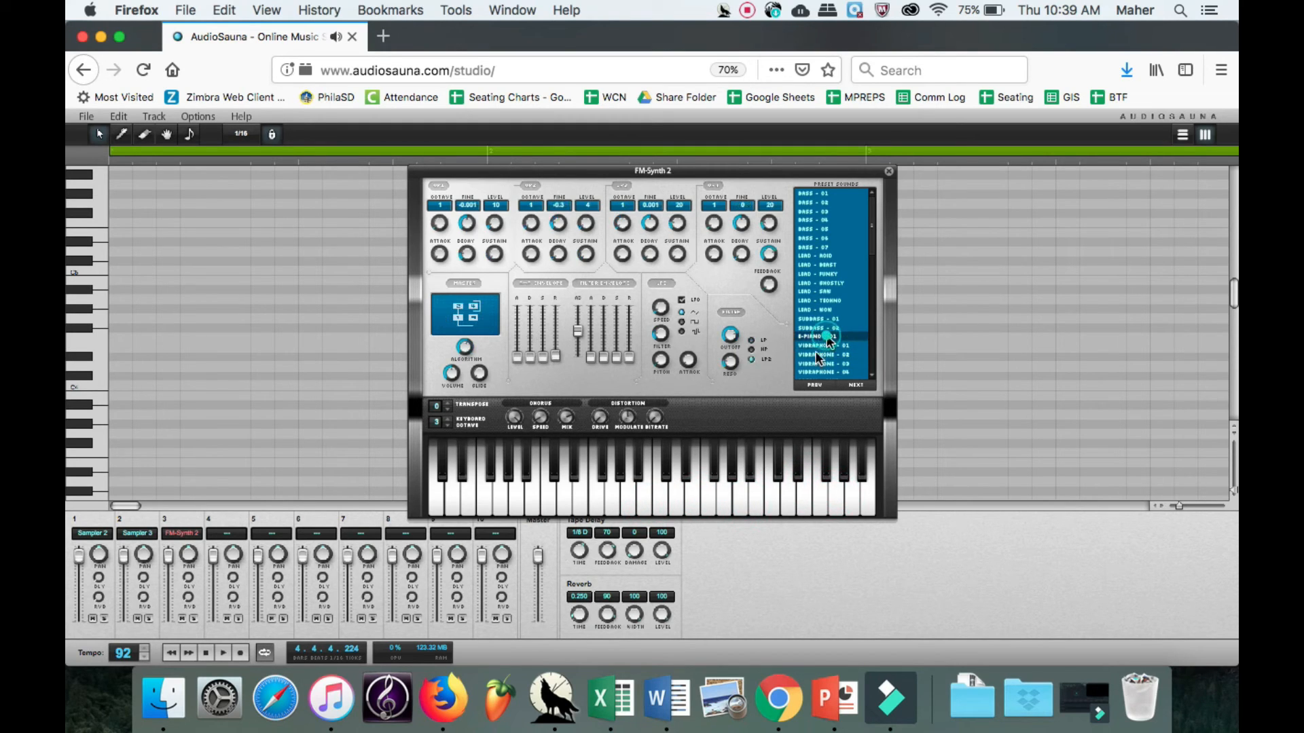
pyautogui.click(592, 496)
pyautogui.click(676, 496)
pyautogui.click(769, 487)
pyautogui.click(722, 496)
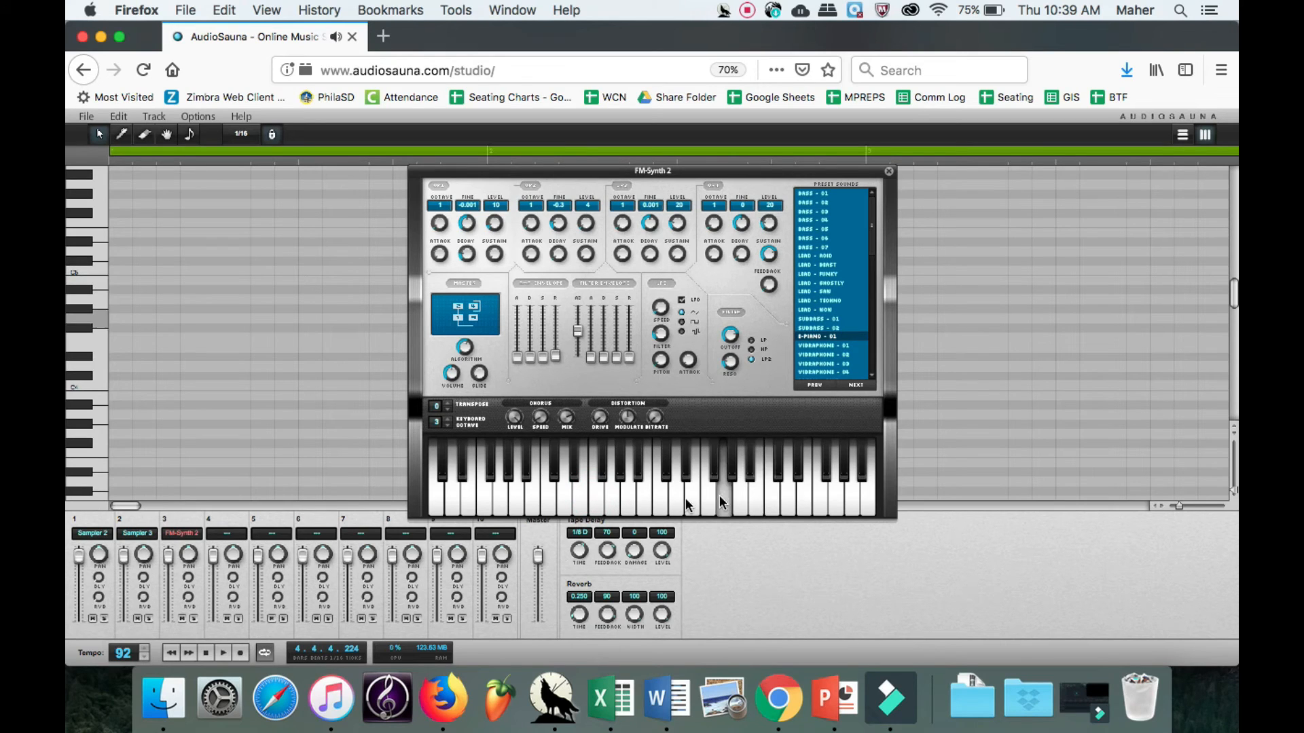
pyautogui.click(678, 500)
pyautogui.click(711, 500)
pyautogui.click(641, 503)
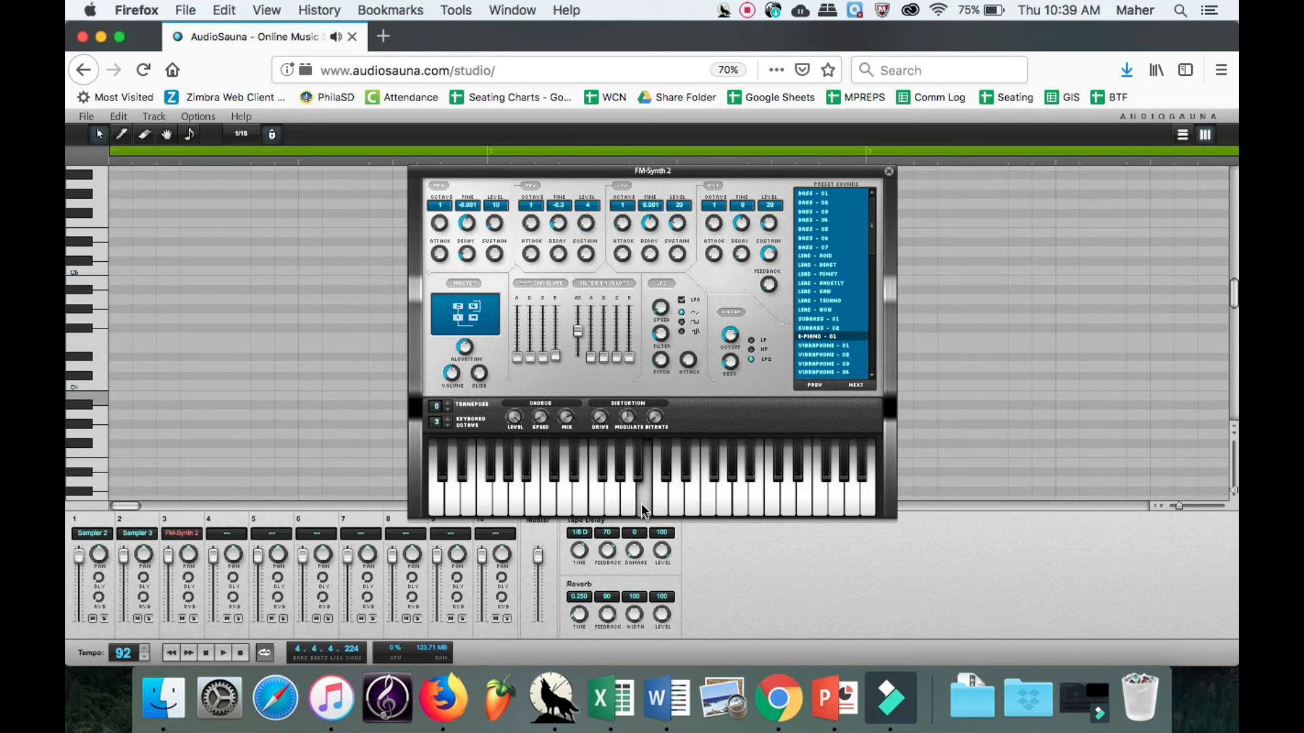
pyautogui.click(672, 504)
pyautogui.click(652, 504)
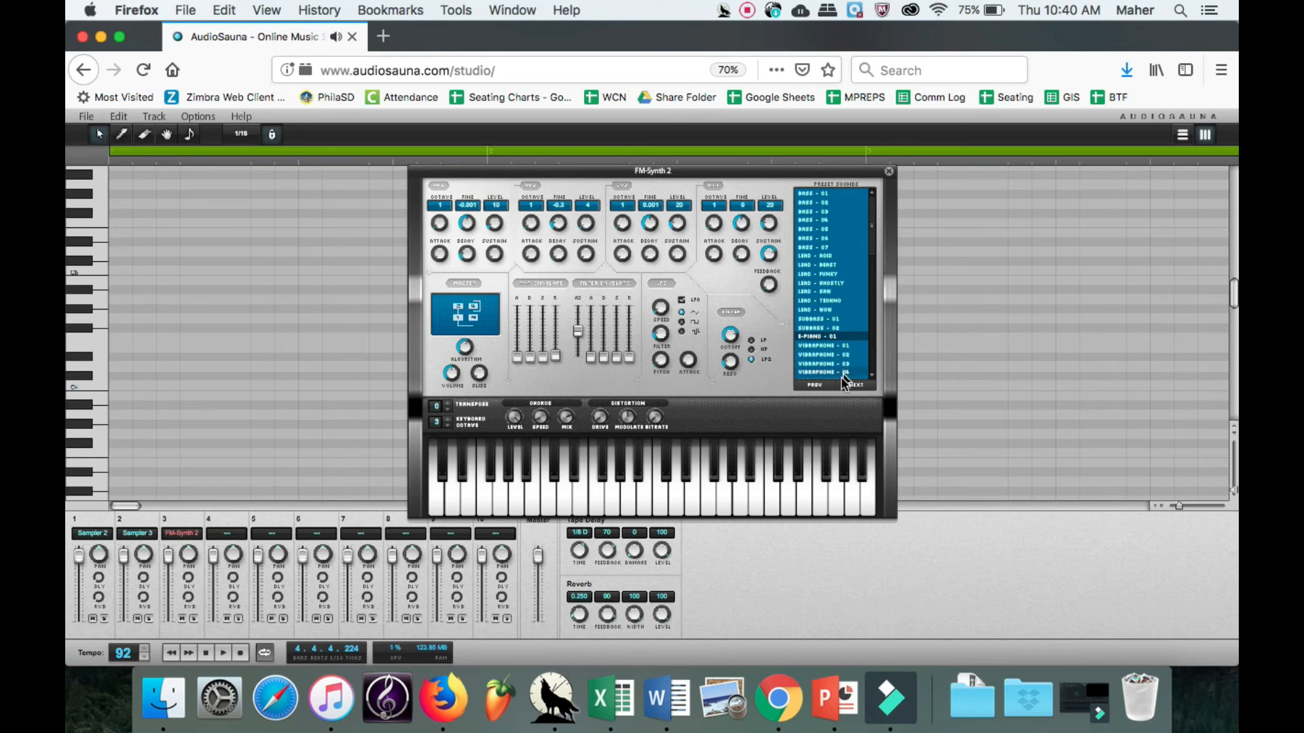
pyautogui.click(888, 173)
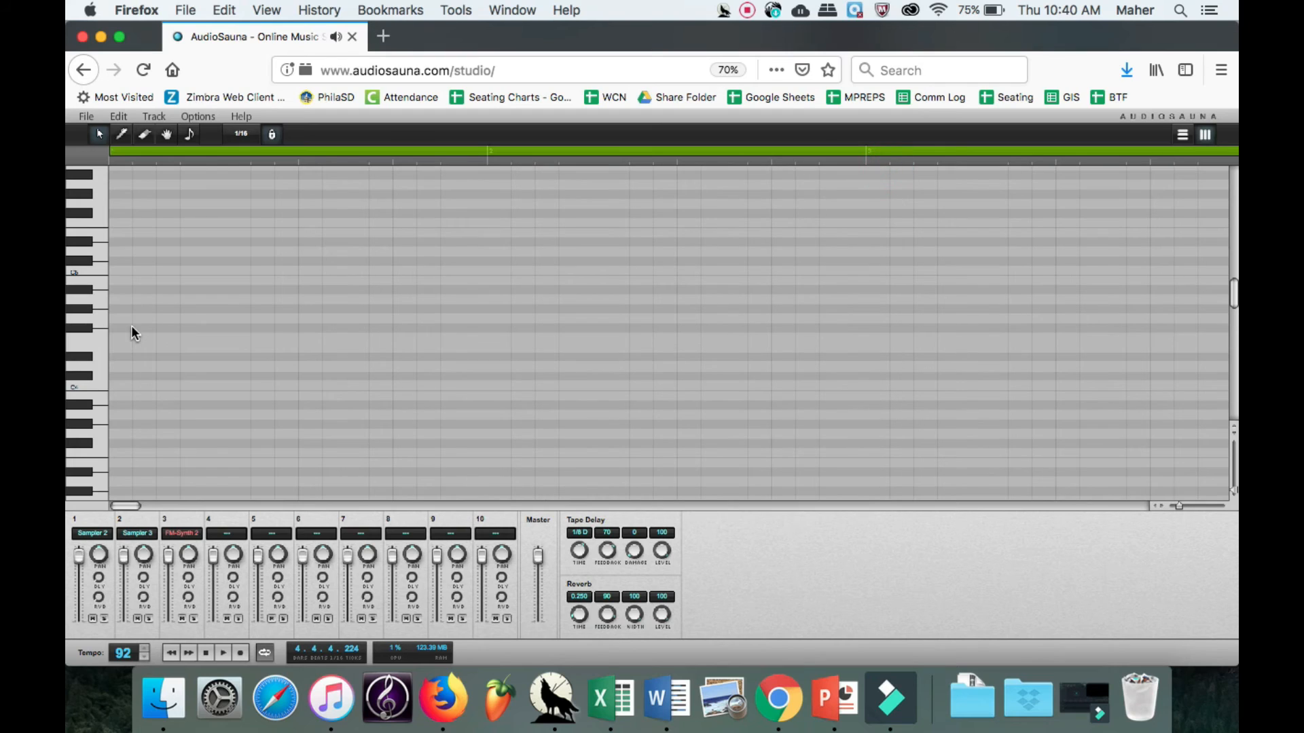
# Draw seven sixteenth notes in bar 1 of the FM synth track: C#, D#, F spaced in eighths, followed by consecutive C#, D#, F, G#.
pyautogui.click(113, 379)
pyautogui.click(121, 135)
pyautogui.click(116, 377)
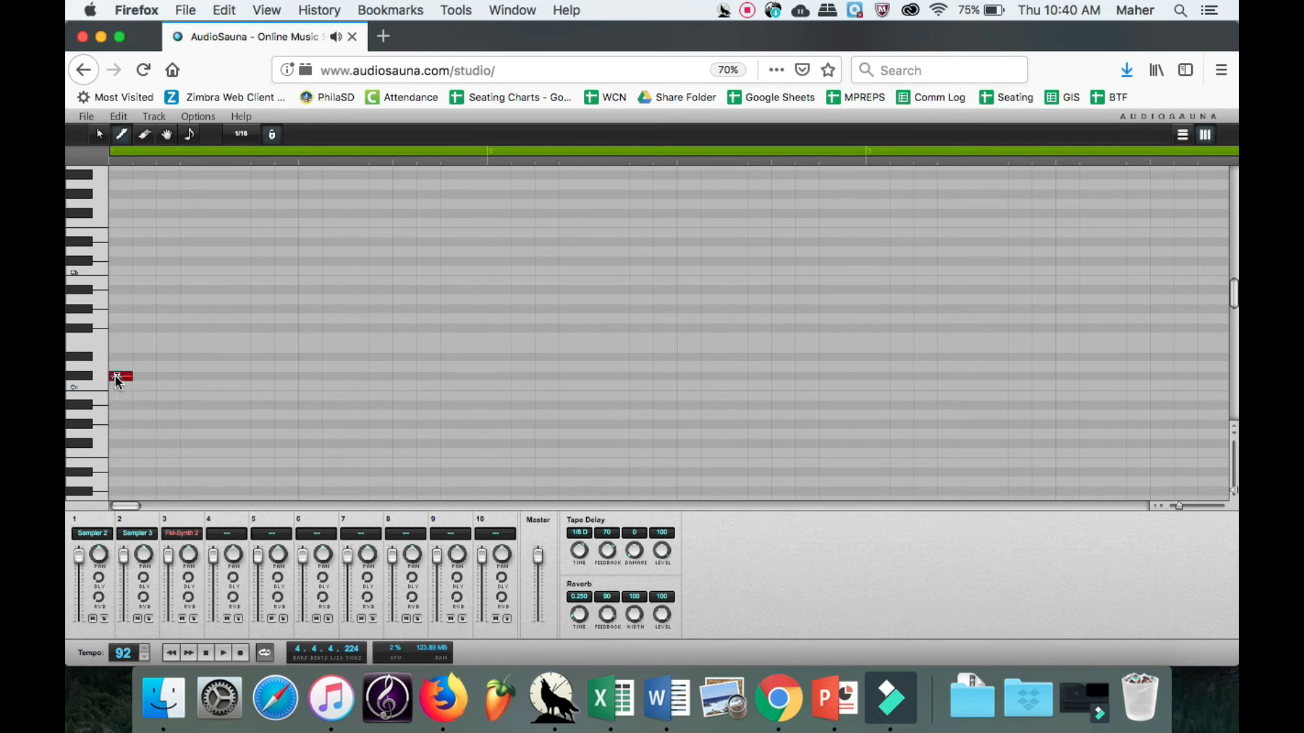
pyautogui.click(166, 360)
pyautogui.click(216, 338)
pyautogui.click(261, 376)
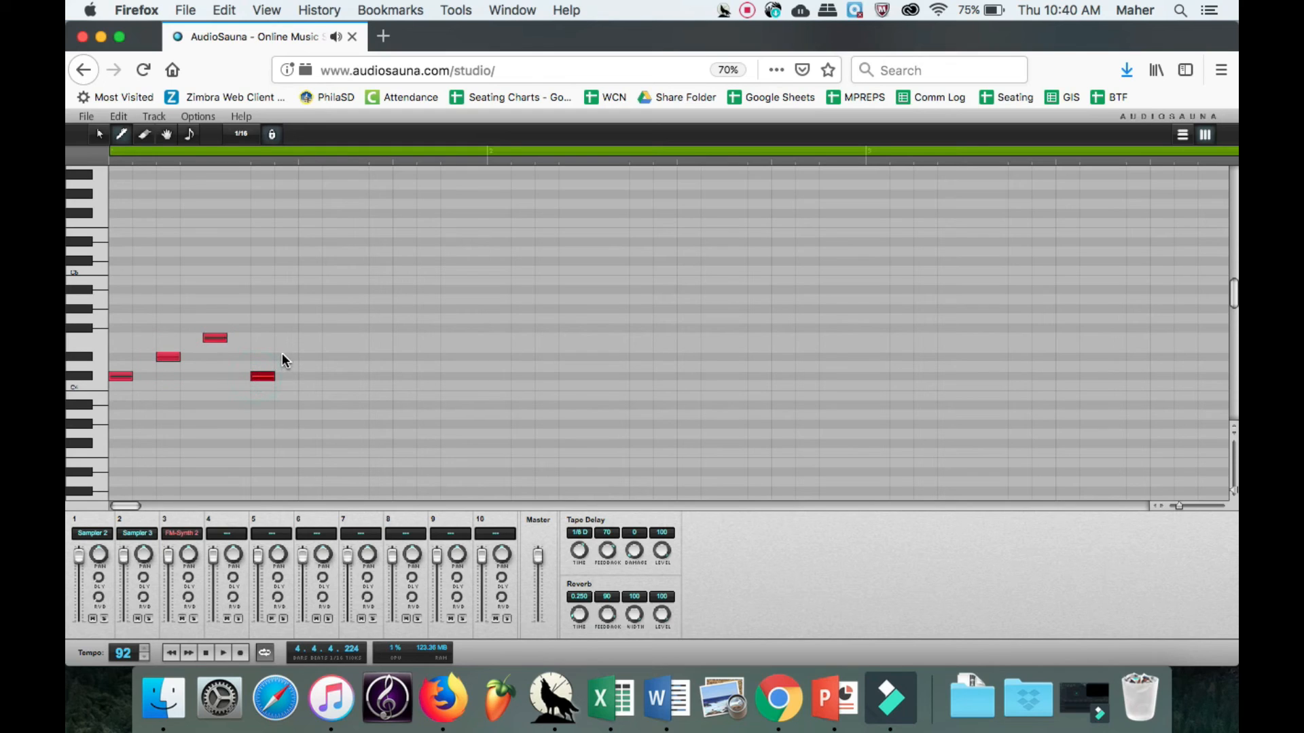
pyautogui.click(285, 357)
pyautogui.moveTo(307, 344); pyautogui.dragTo(309, 329)
pyautogui.click(330, 309)
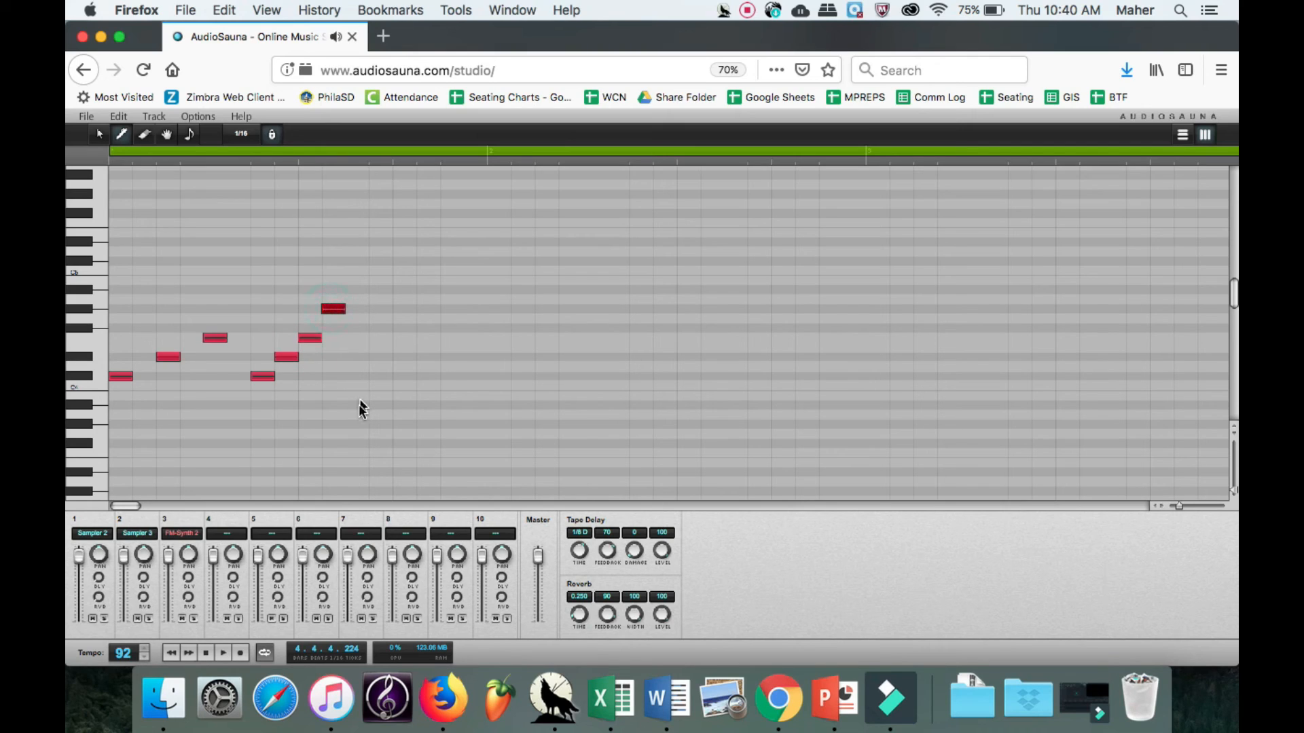
# Add three low C# notes on sixteenths 1, 7 and 13 of bar 1, and C# and D# on its last two sixteenths.
pyautogui.click(114, 490)
pyautogui.click(252, 491)
pyautogui.click(400, 491)
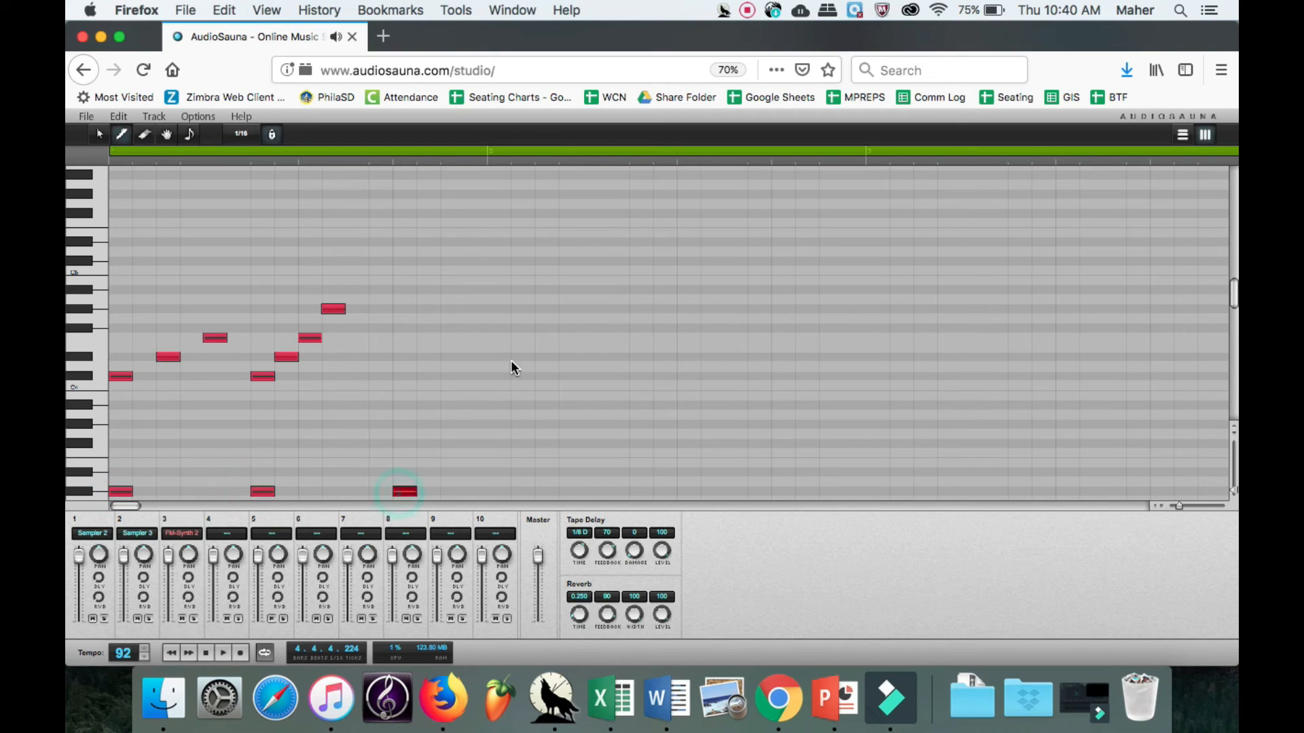
pyautogui.click(456, 376)
# Select all the notes in bar 1 and repeat them in every following bar through bar 8.
pyautogui.click(99, 134)
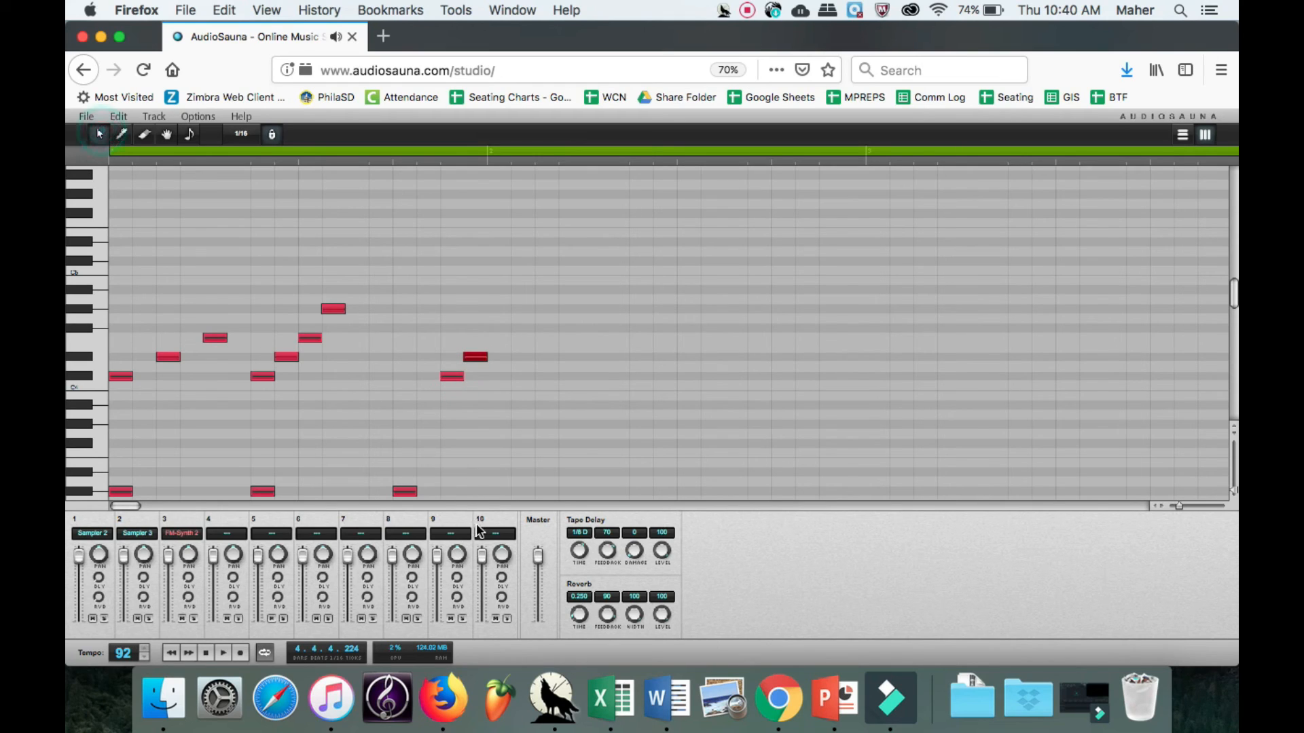
pyautogui.moveTo(499, 484); pyautogui.dragTo(146, 288)
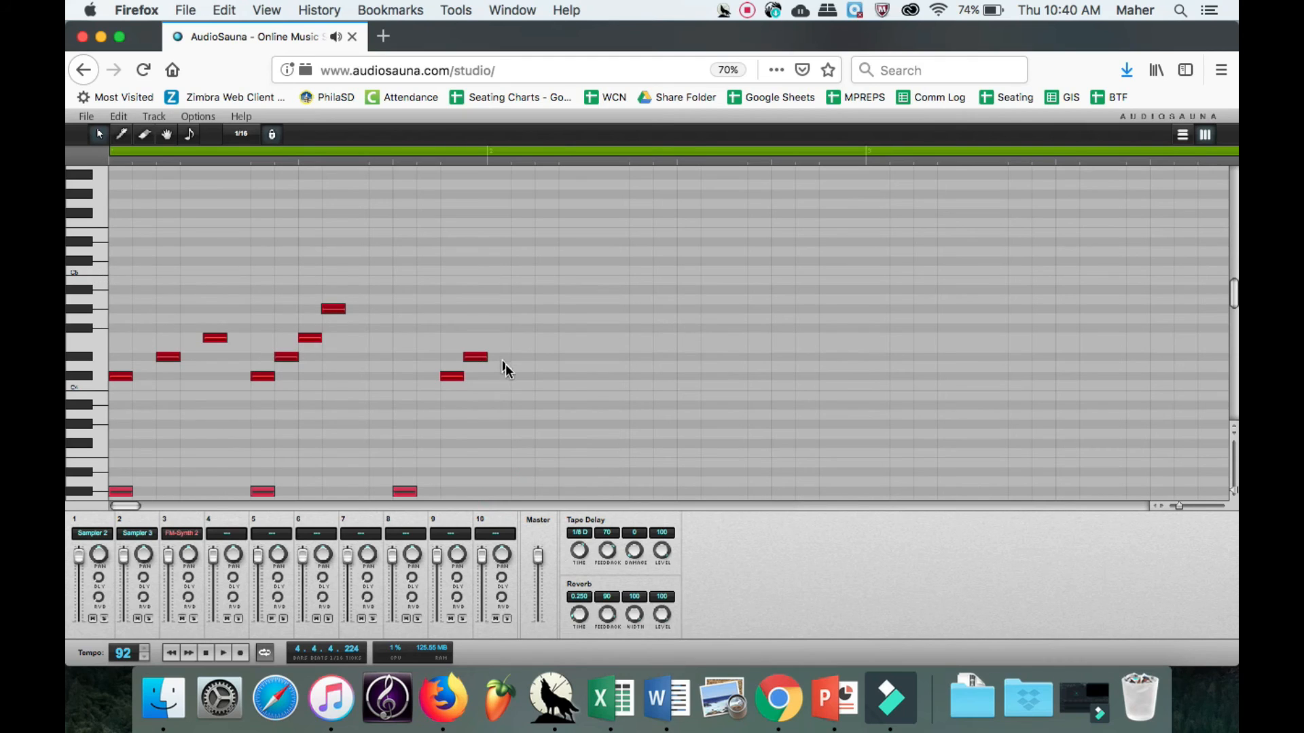
pyautogui.moveTo(108, 244); pyautogui.dragTo(487, 490)
pyautogui.hotkey('ctrl', 'd')
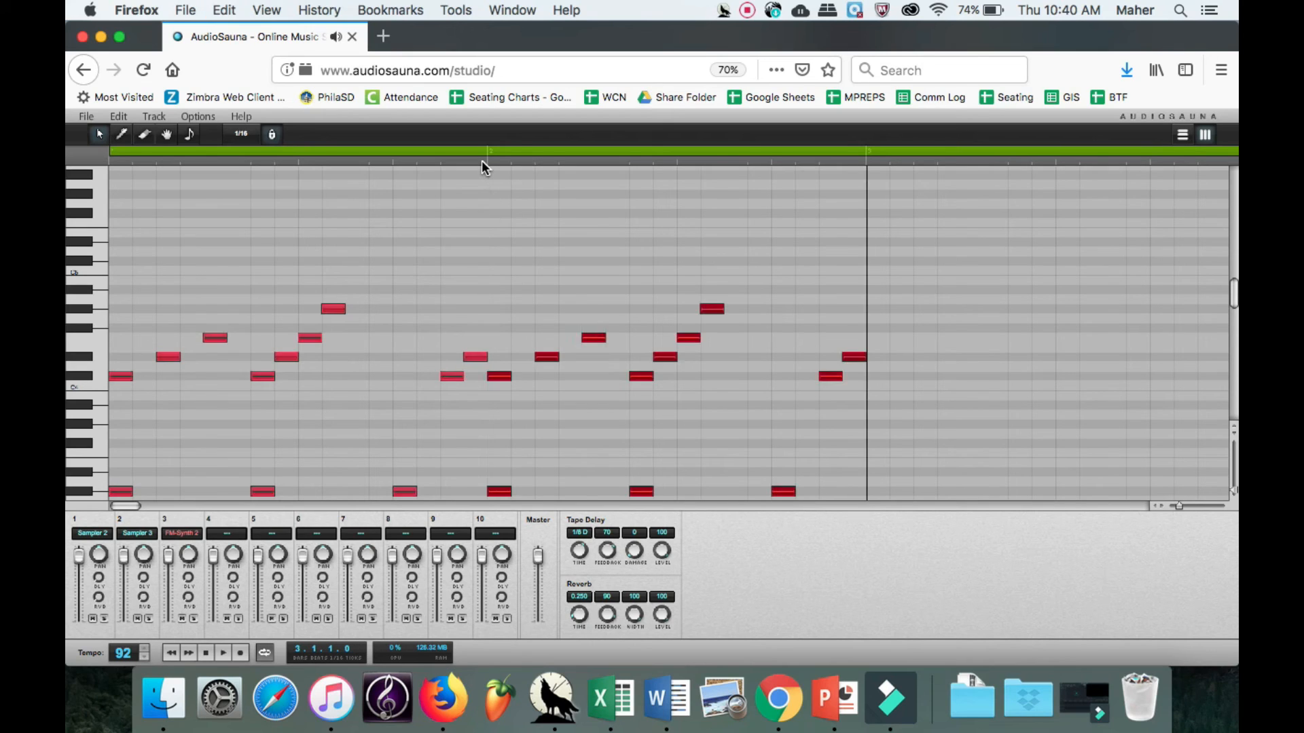
pyautogui.hotkey('ctrl', 'd')
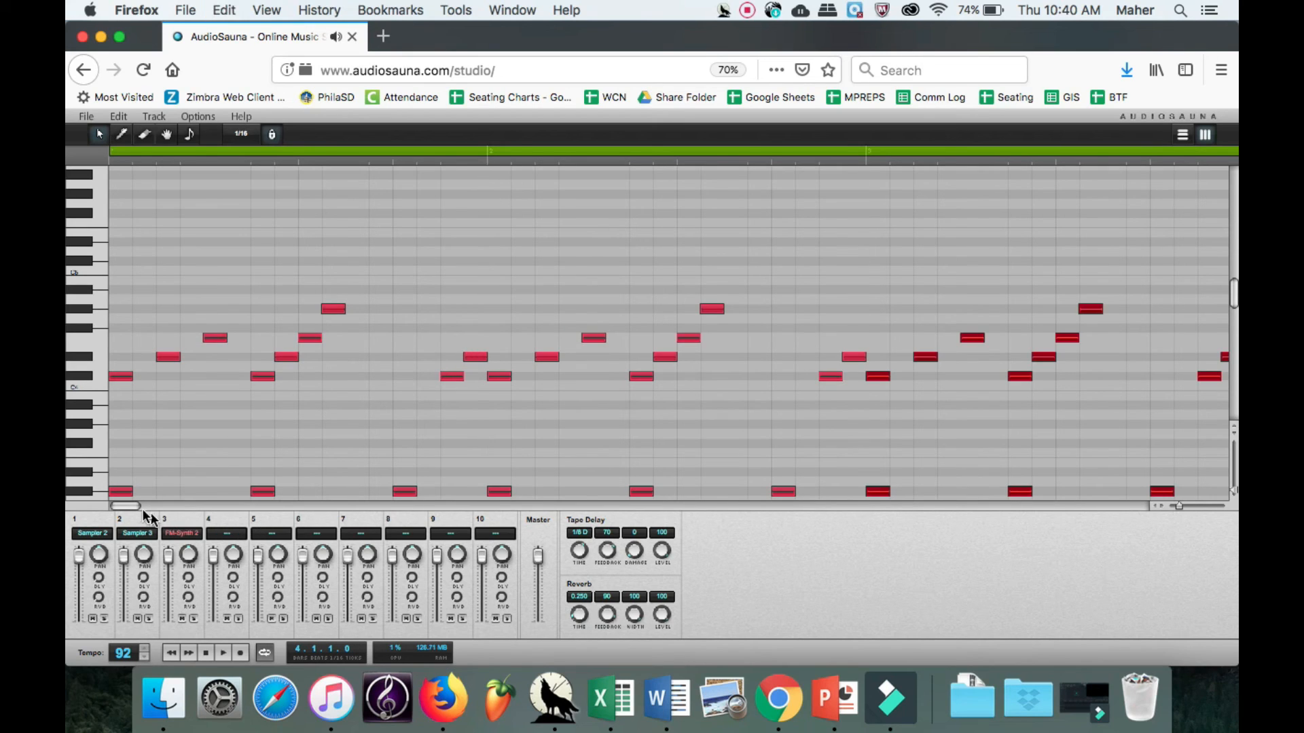
pyautogui.moveTo(136, 507)
pyautogui.mouseDown()
pyautogui.moveTo(165, 506)
pyautogui.moveTo(121, 496)
pyautogui.mouseUp()
pyautogui.press('super+v')
pyautogui.press('super+v')
pyautogui.press('super+v')
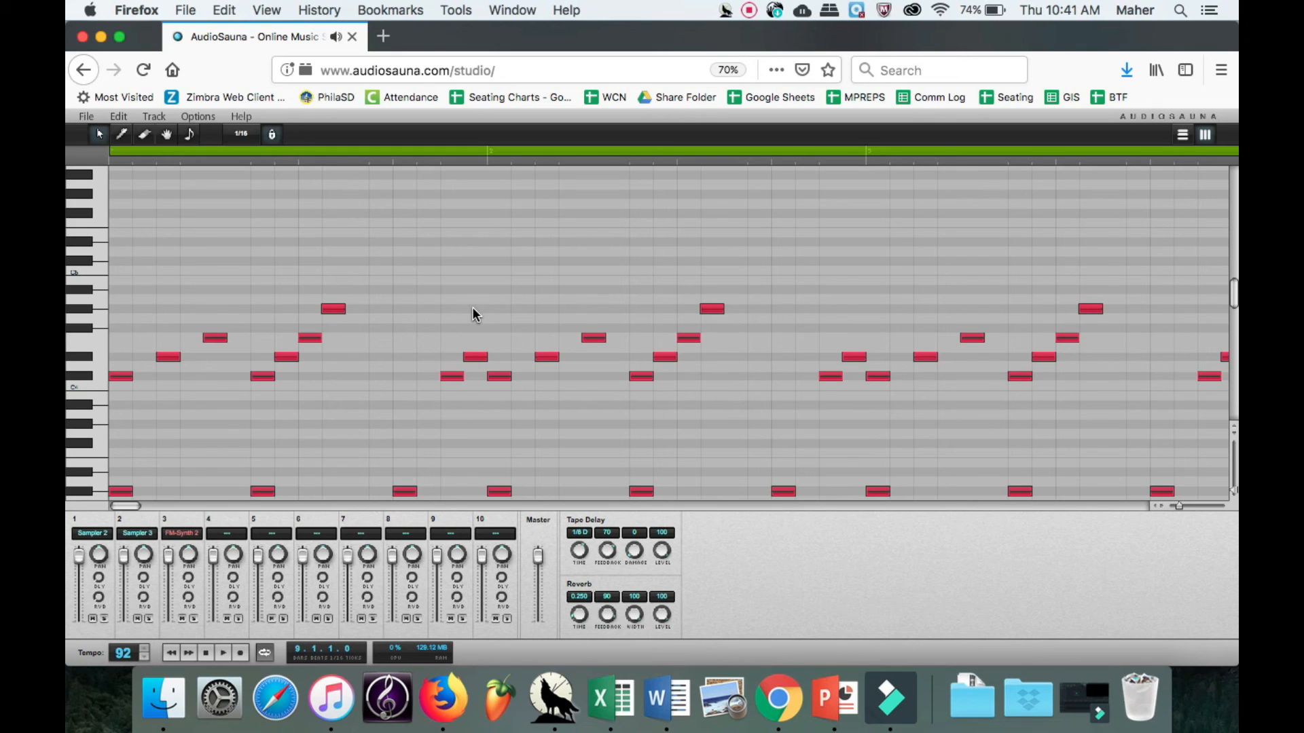
# In the arrangement view, extend the Sampler 2, Sampler 3 and FM-Synth 2 clips to the end of bar 8.
pyautogui.click(1184, 138)
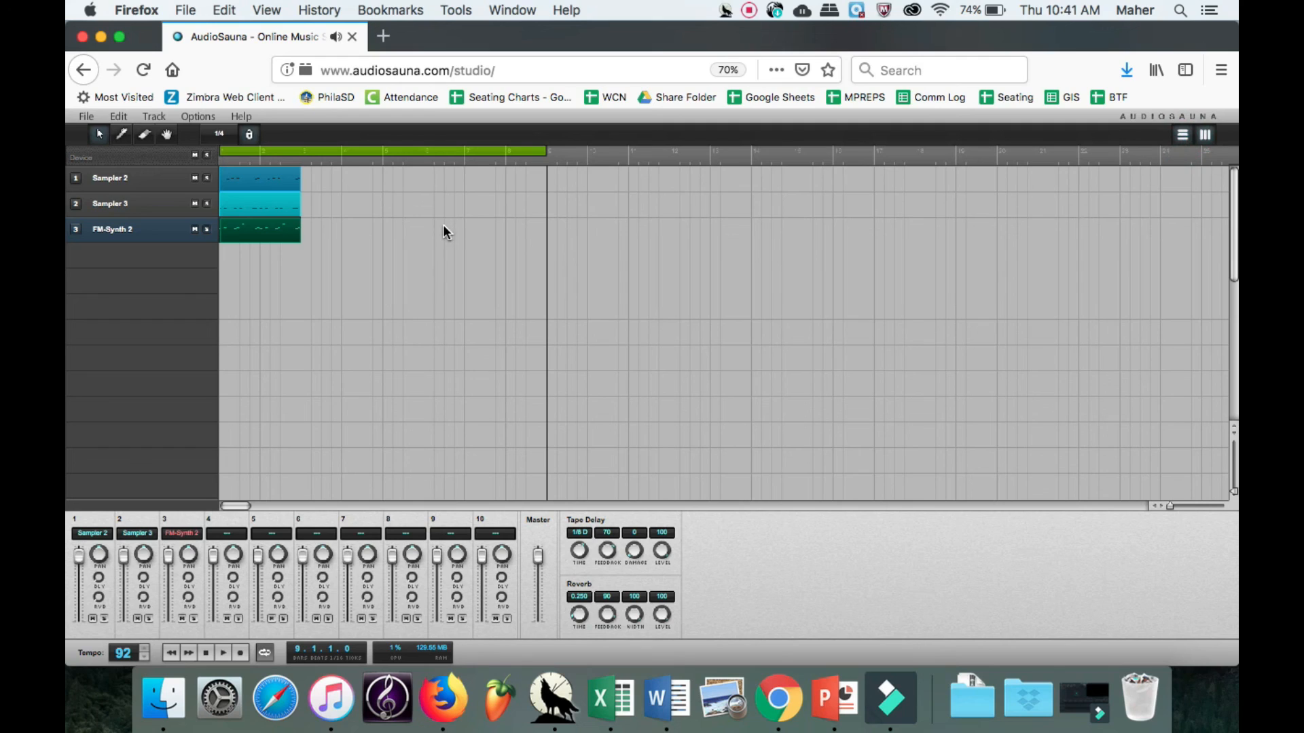
pyautogui.moveTo(331, 250); pyautogui.dragTo(265, 169)
pyautogui.click(299, 182)
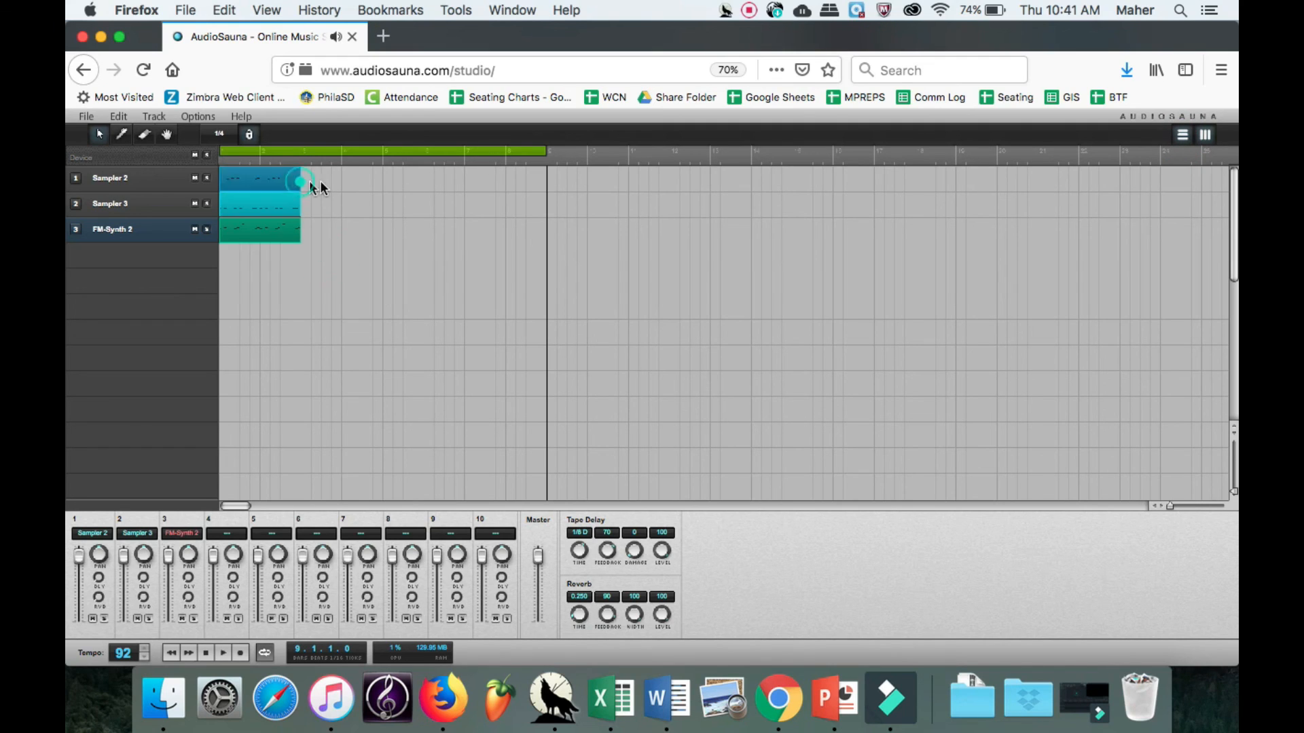
pyautogui.moveTo(296, 177); pyautogui.dragTo(531, 193)
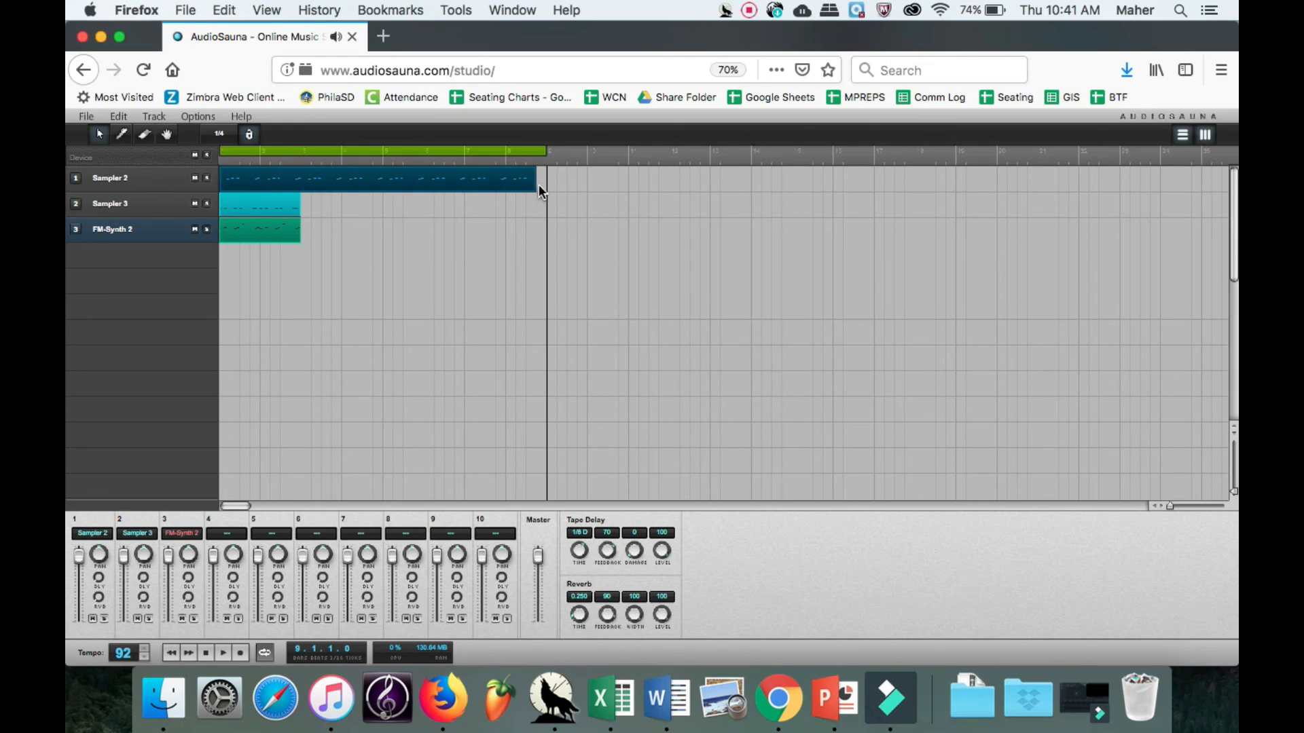
pyautogui.moveTo(299, 205); pyautogui.dragTo(542, 208)
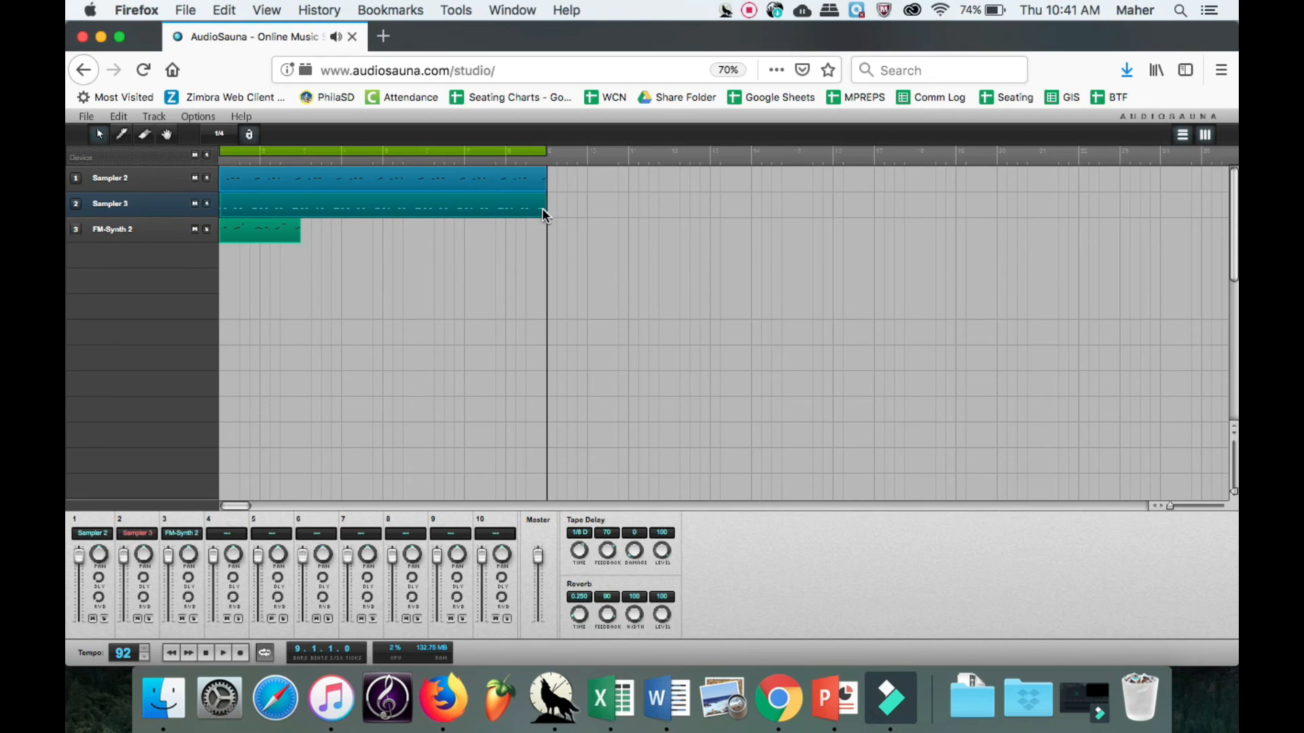
pyautogui.moveTo(297, 232); pyautogui.dragTo(538, 247)
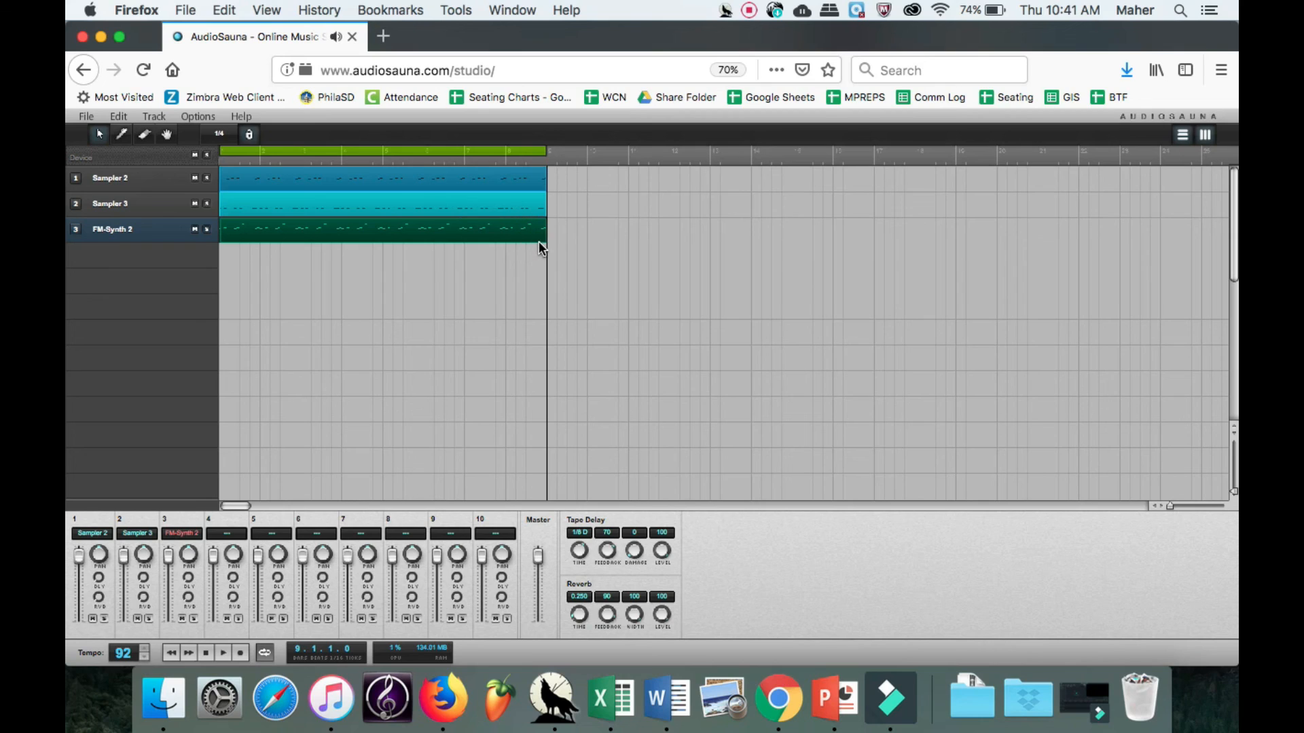
# Play the song from the beginning to hear all three tracks together, stop it and return the playhead to the start.
pyautogui.click(171, 653)
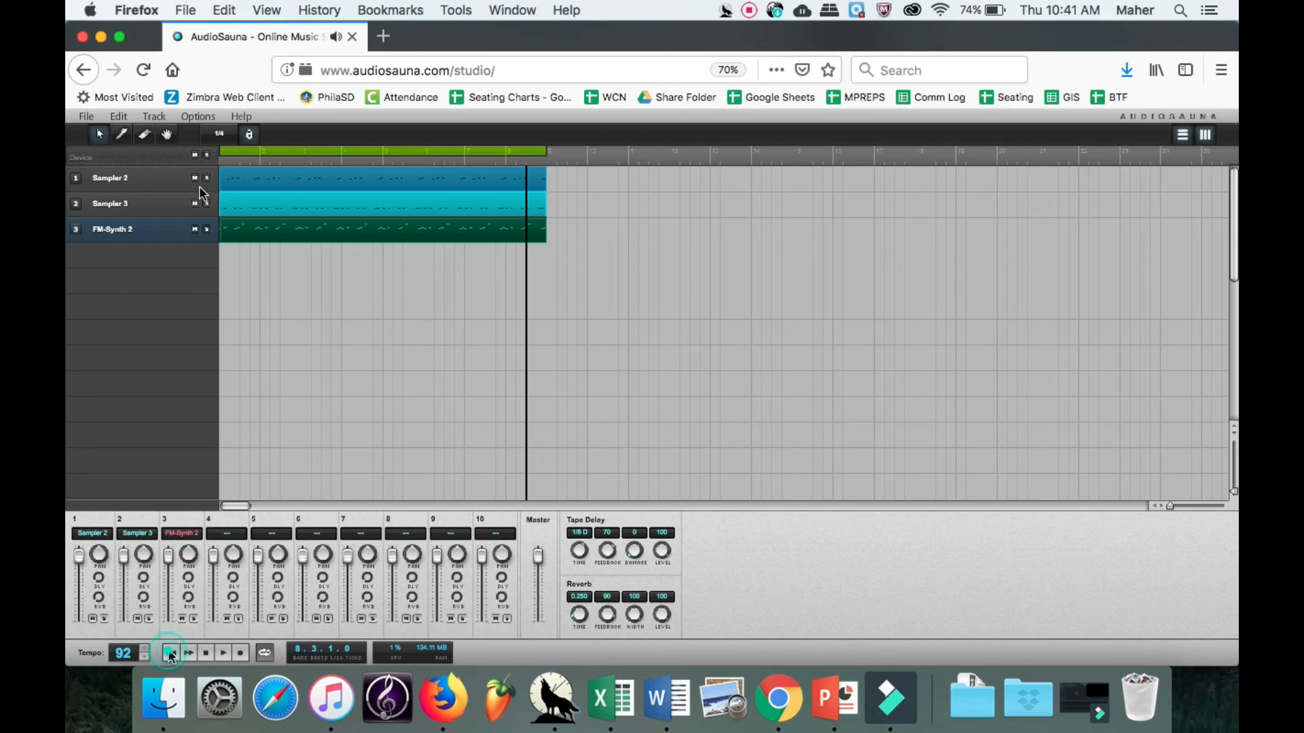
pyautogui.moveTo(227, 157); pyautogui.dragTo(165, 153)
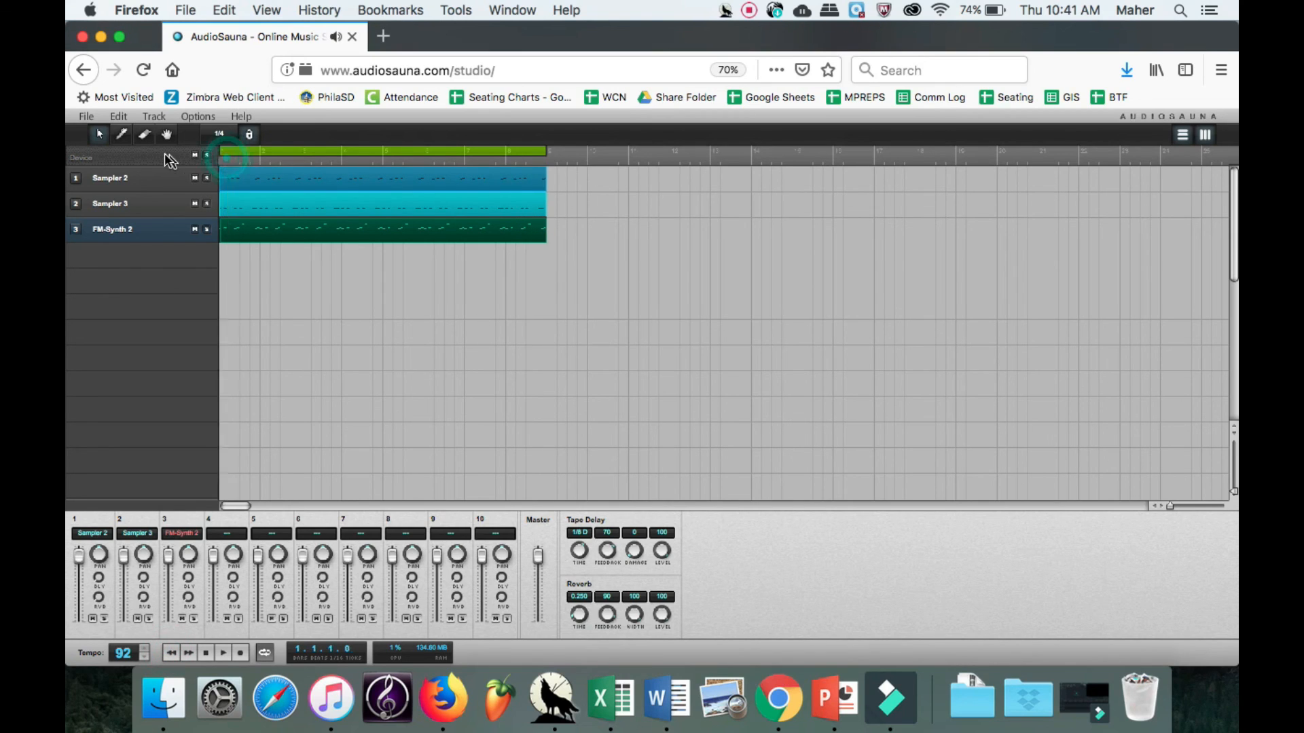
pyautogui.click(222, 655)
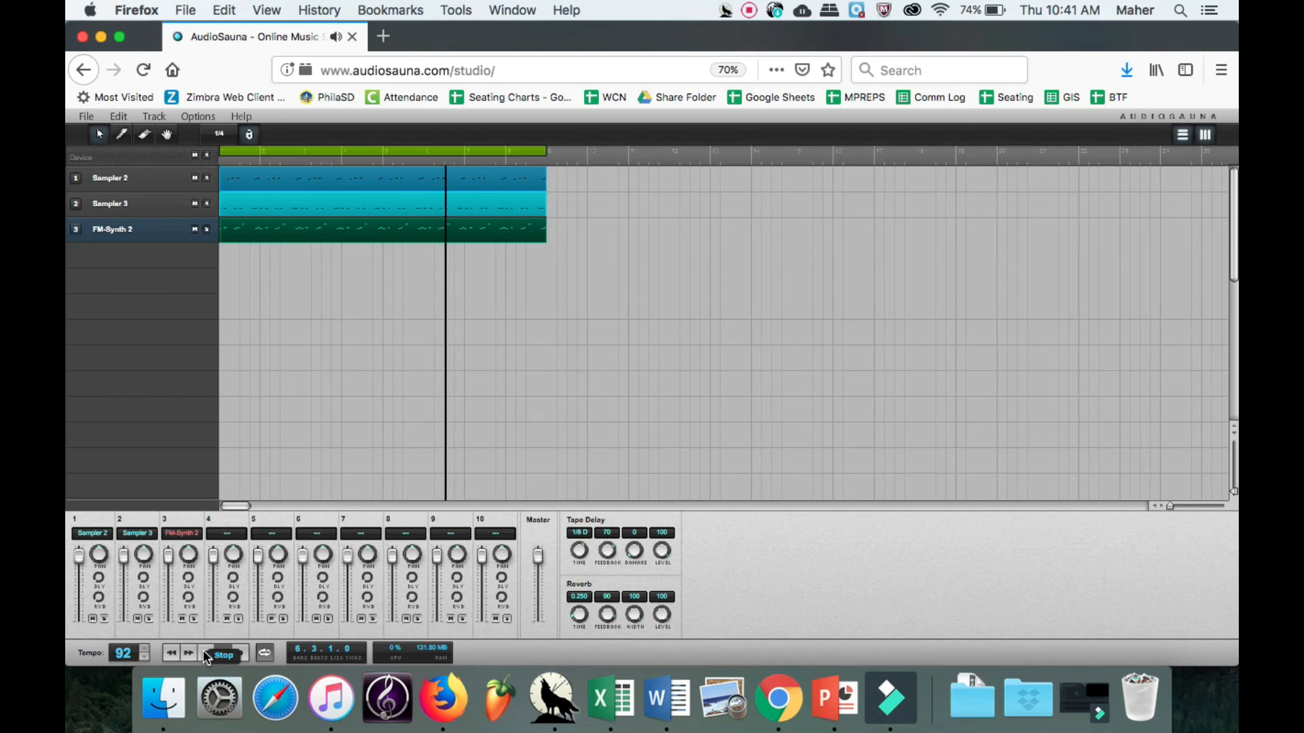
pyautogui.click(206, 654)
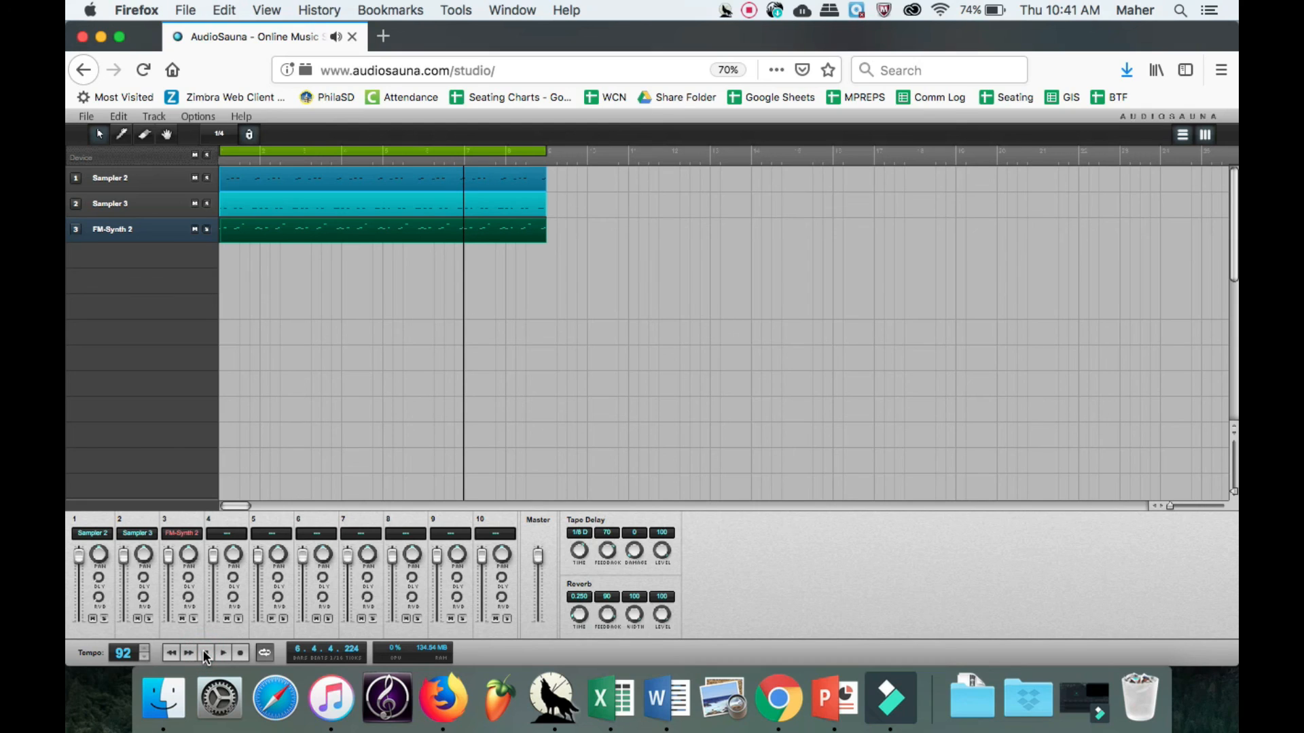
pyautogui.click(231, 165)
# Save the song to the computer as Untitled.song in the Samples folder.
pyautogui.click(87, 117)
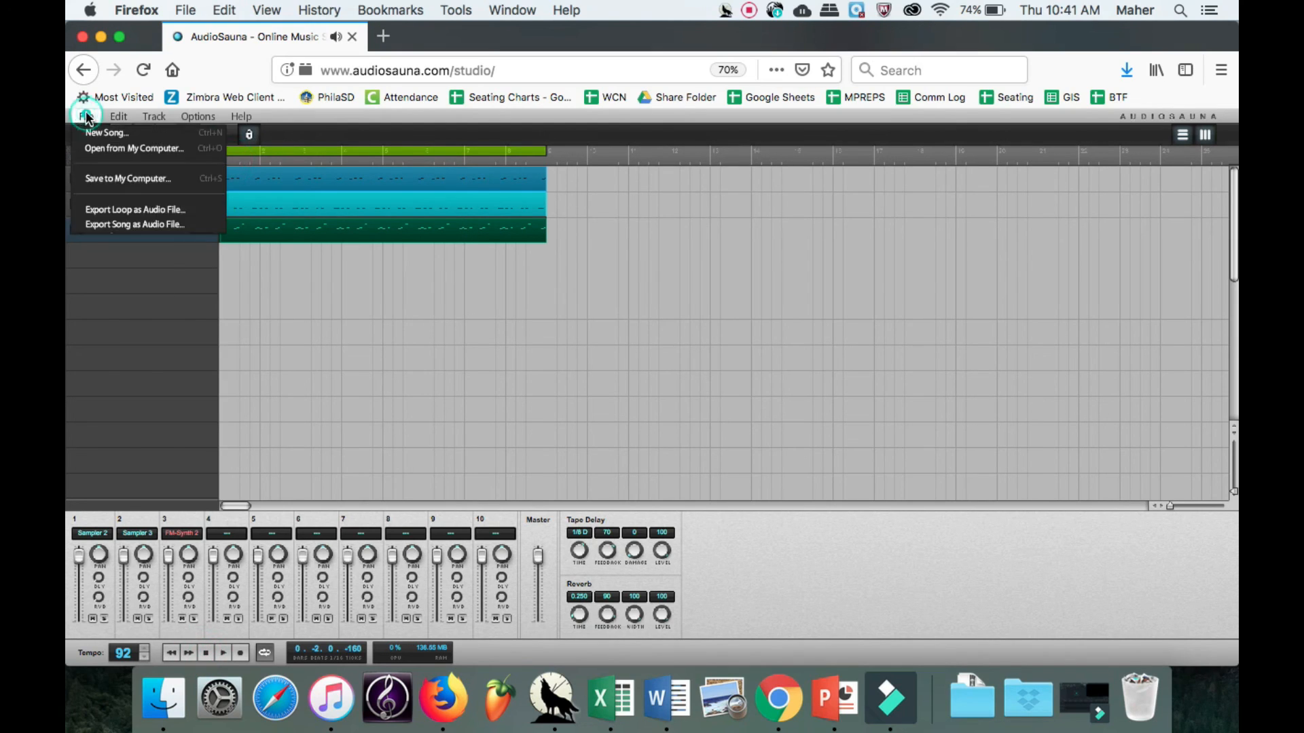
pyautogui.click(119, 177)
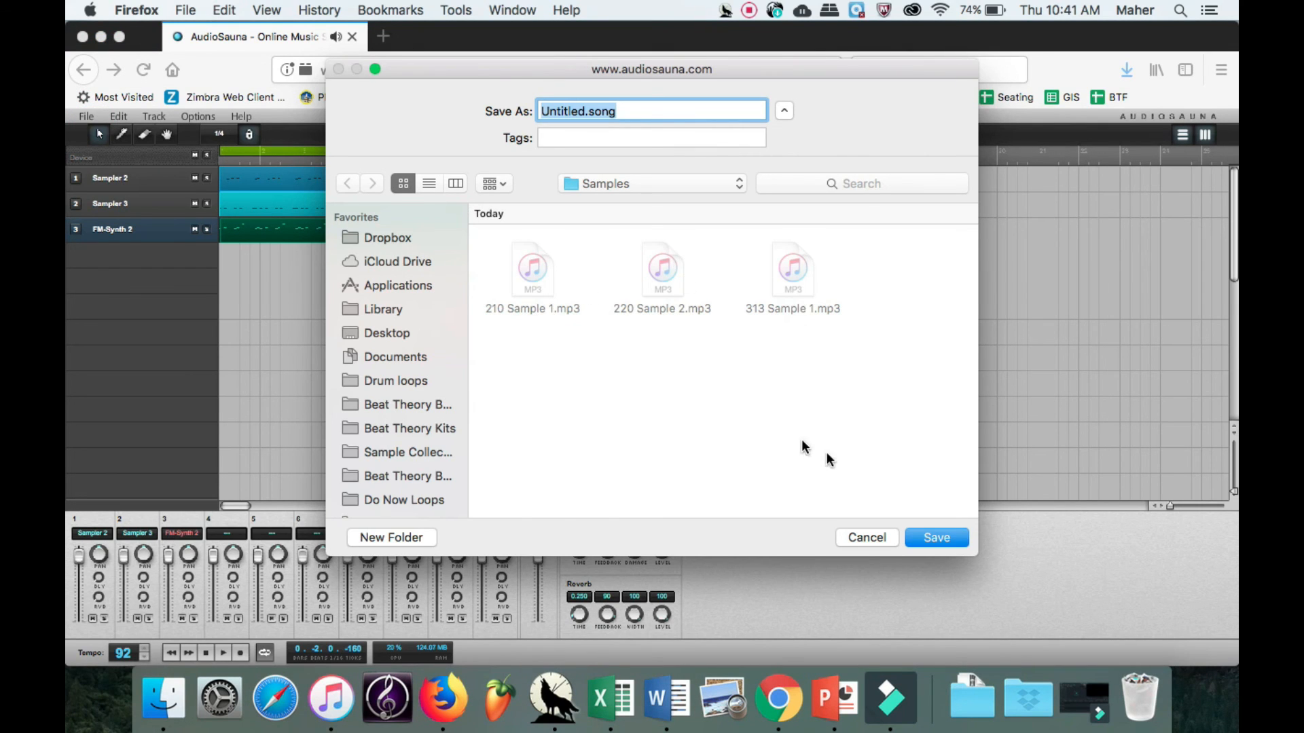
pyautogui.click(931, 536)
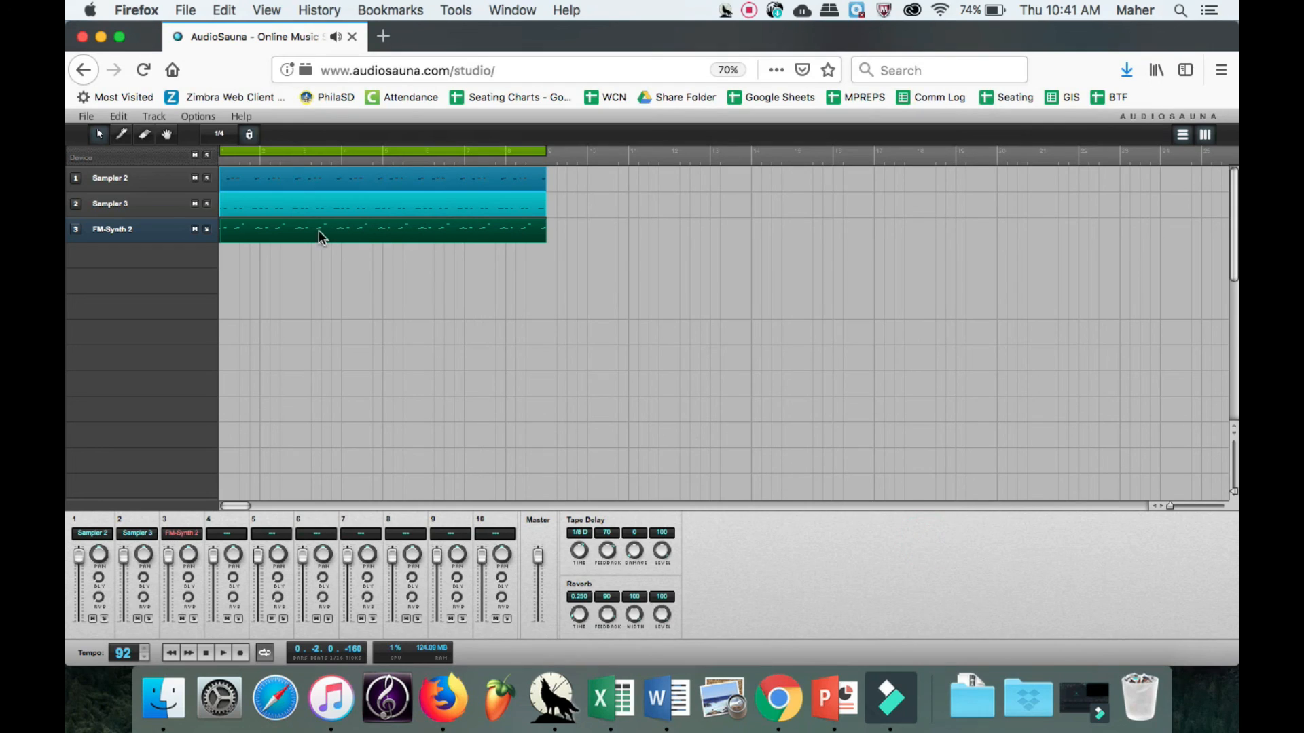
# Export the whole song as an audio file and save it as Untitled.wav in the Samples folder.
pyautogui.click(90, 117)
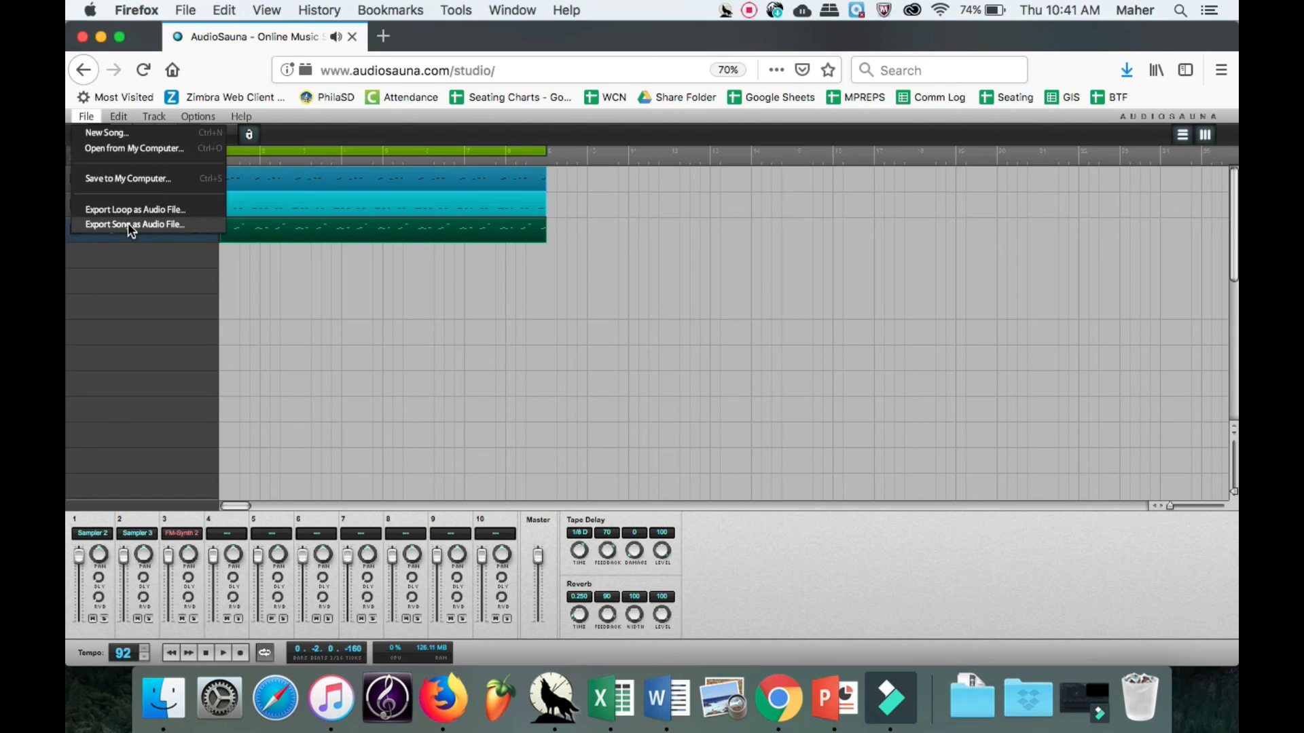
pyautogui.click(128, 225)
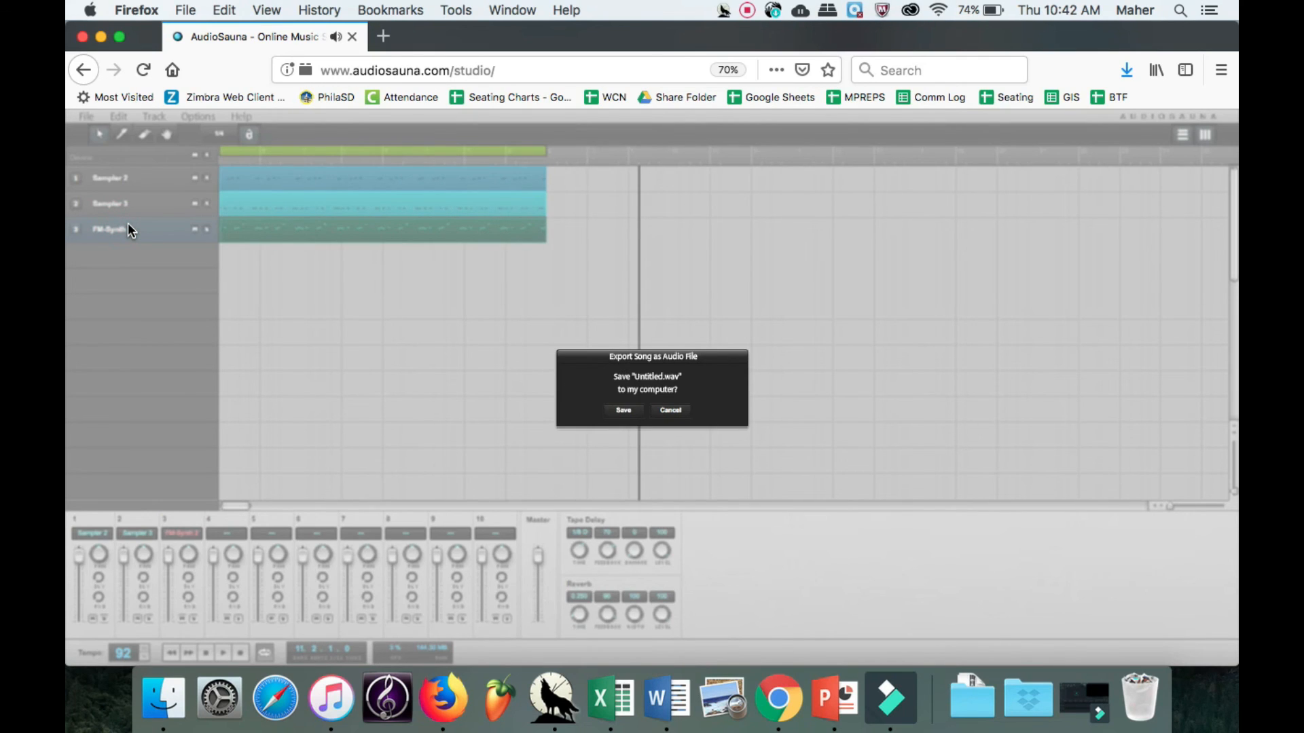
pyautogui.click(625, 411)
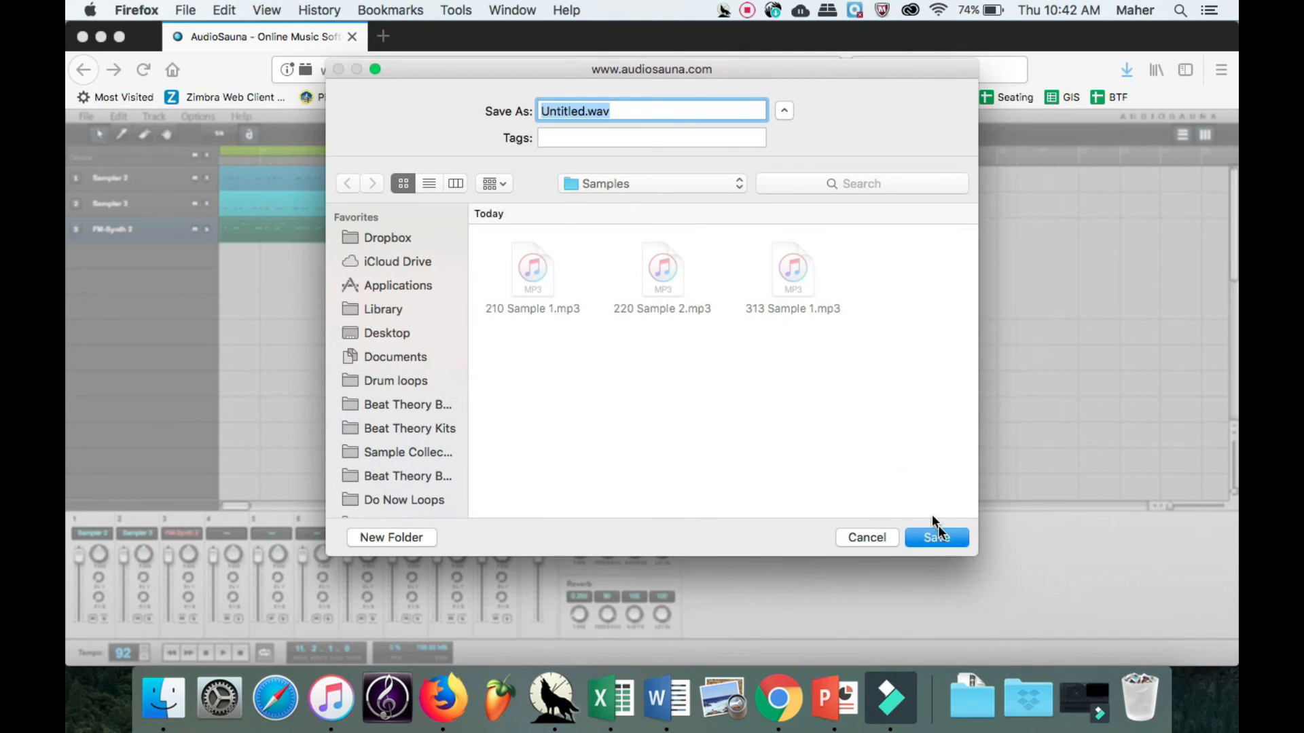
pyautogui.click(938, 538)
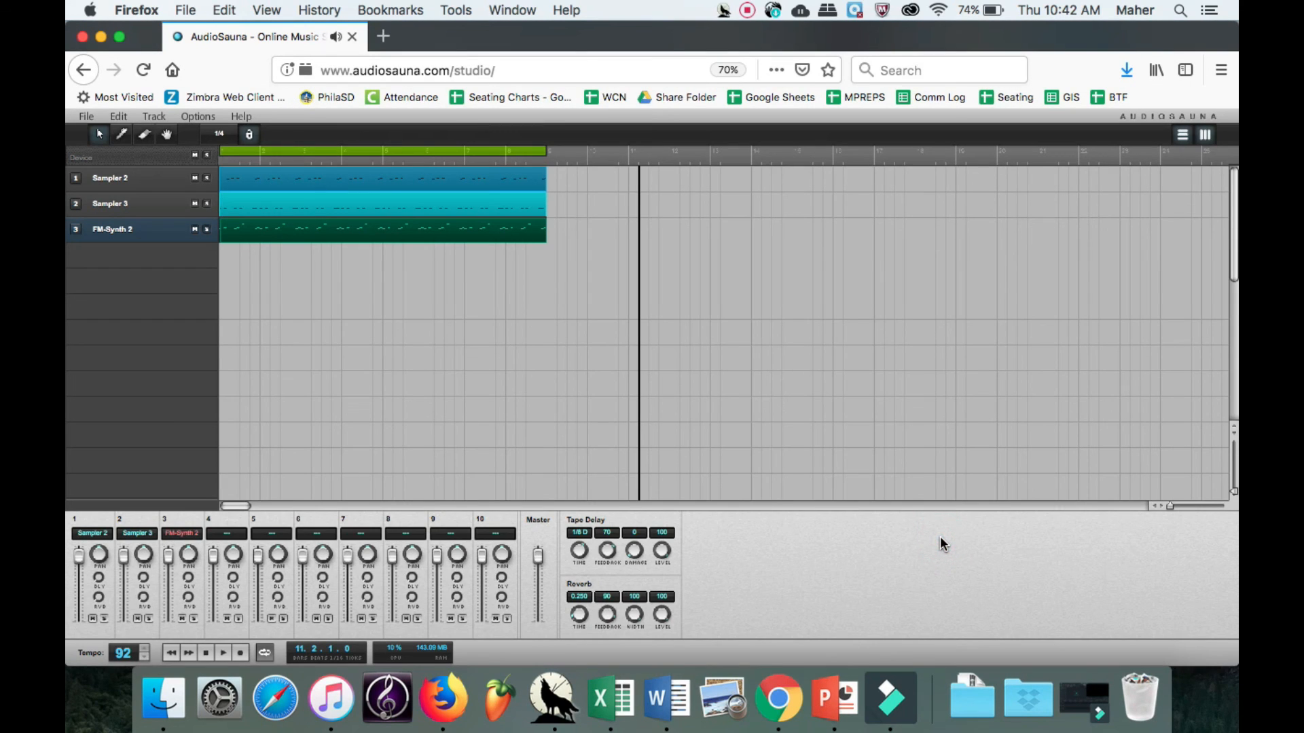
pyautogui.click(747, 10)
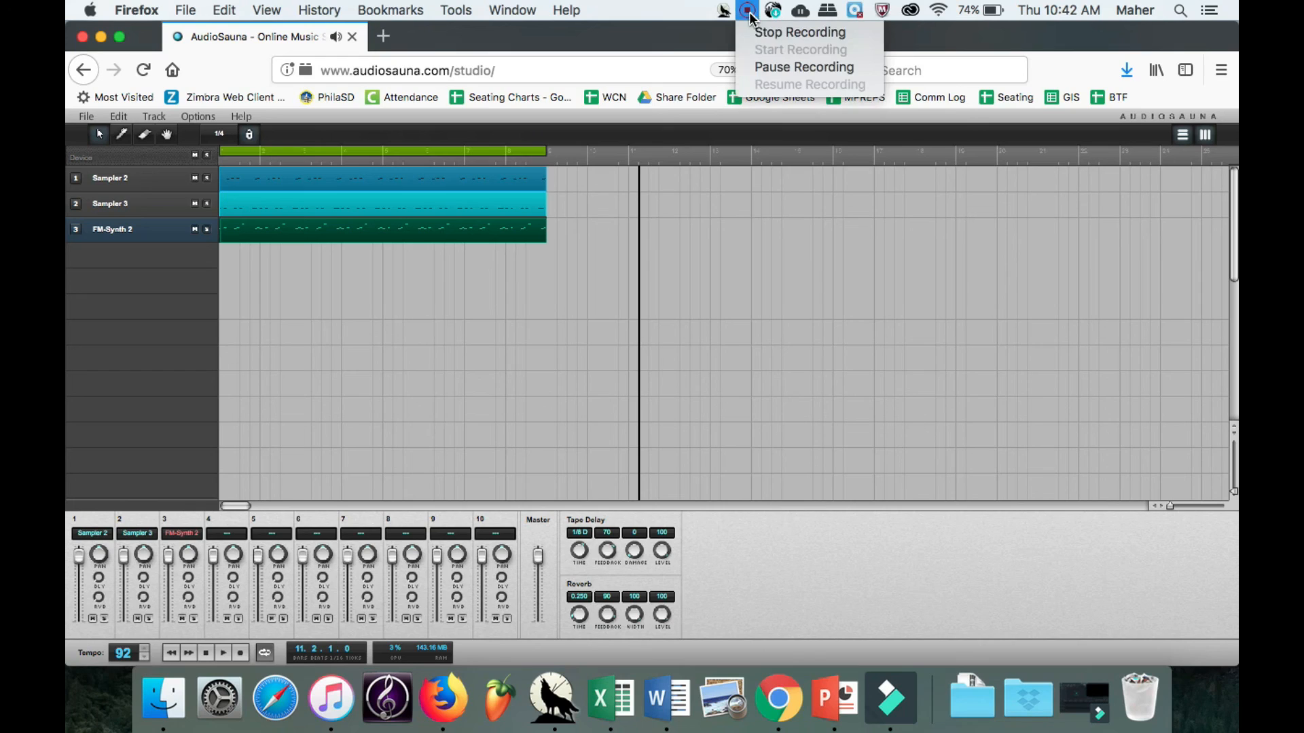
pyautogui.click(762, 34)
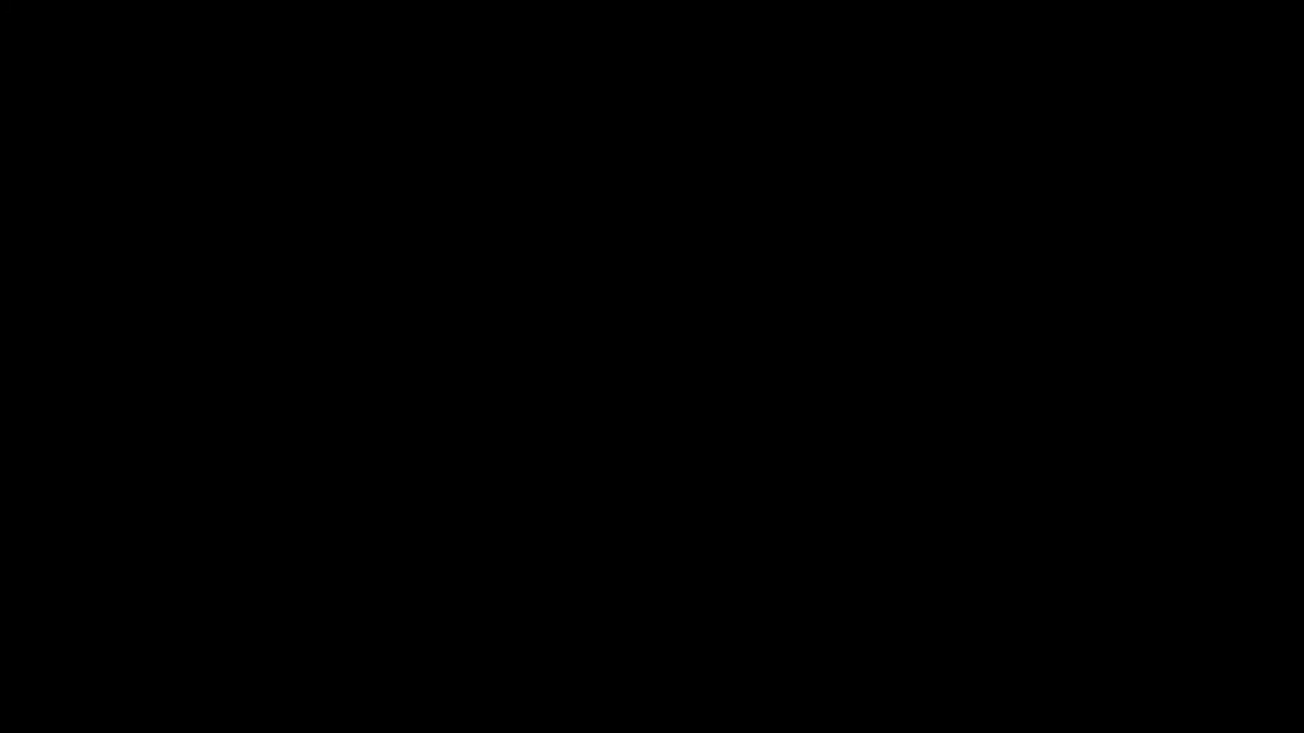